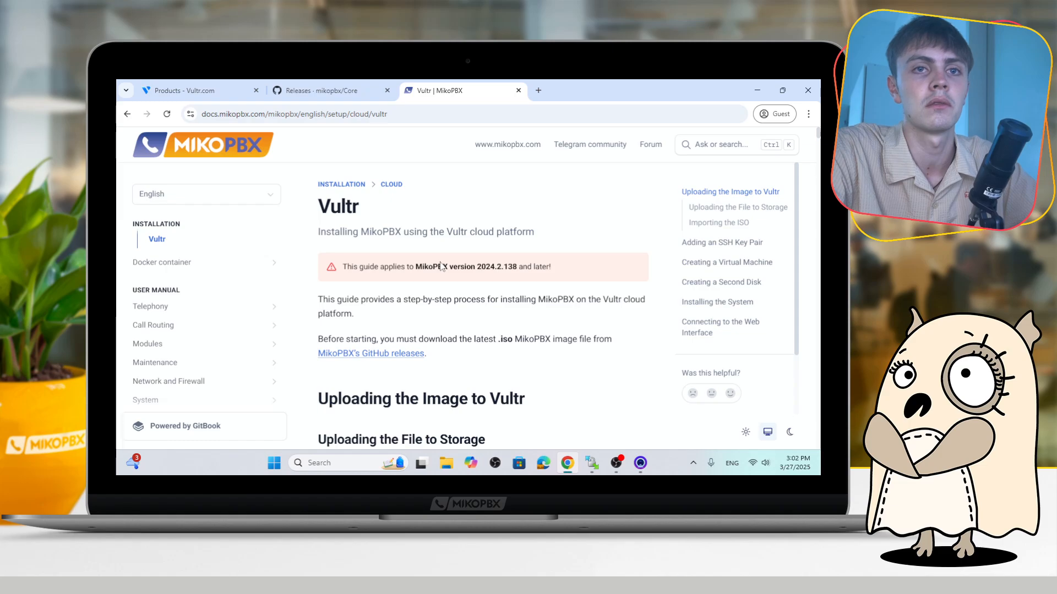
Look through the assets of the MikoPBX 2024.2.111-dev release on GitHub and locate the .iso image file
left_click(312, 90)
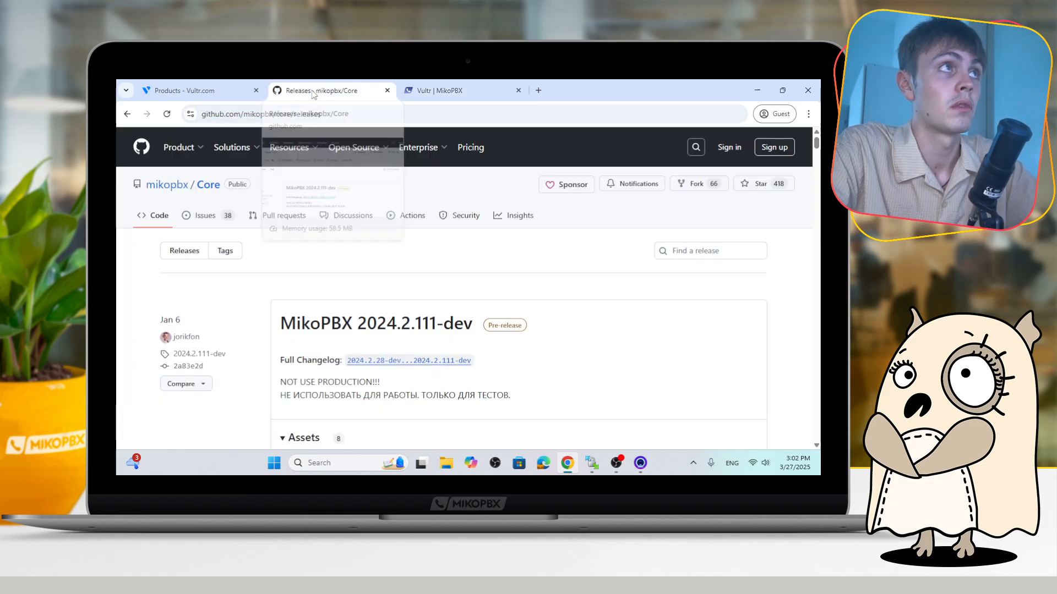
scroll(619, 325, "down", 2)
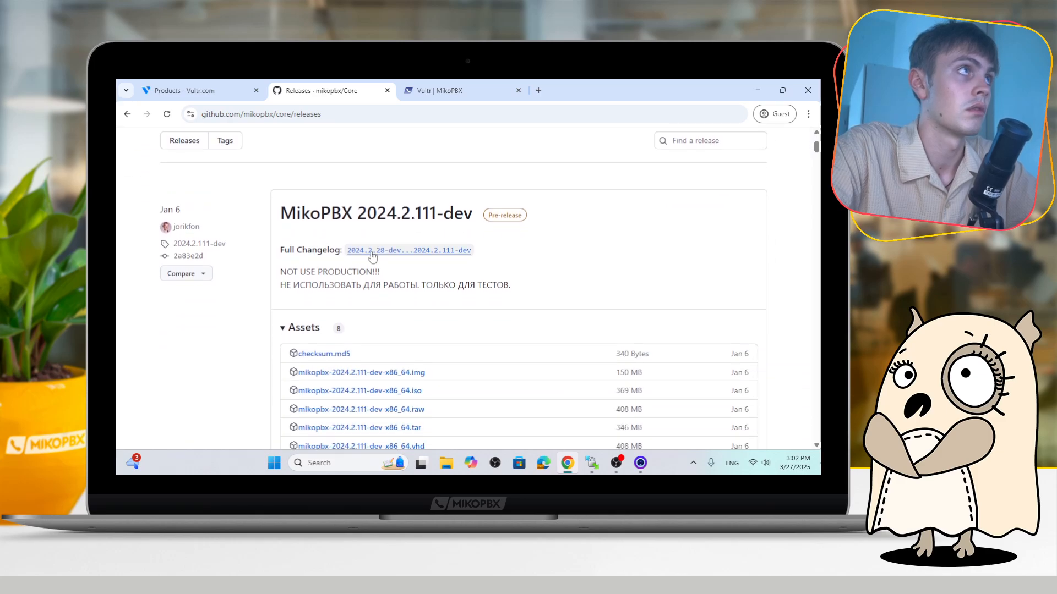
scroll(372, 254, "up", 2)
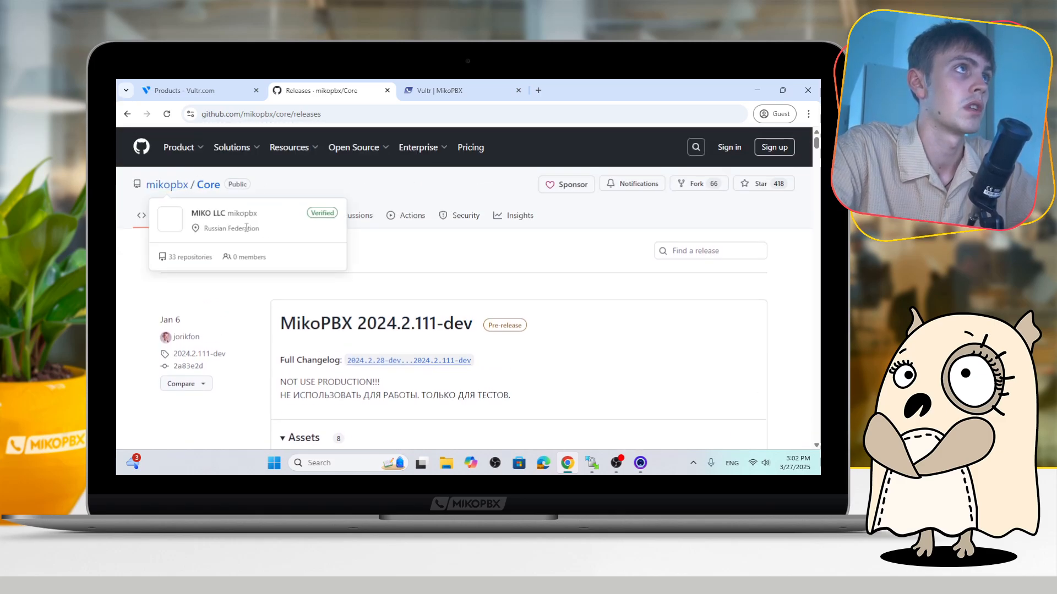
scroll(517, 309, "down", 2)
scroll(330, 278, "down", 3)
scroll(432, 283, "up", 2)
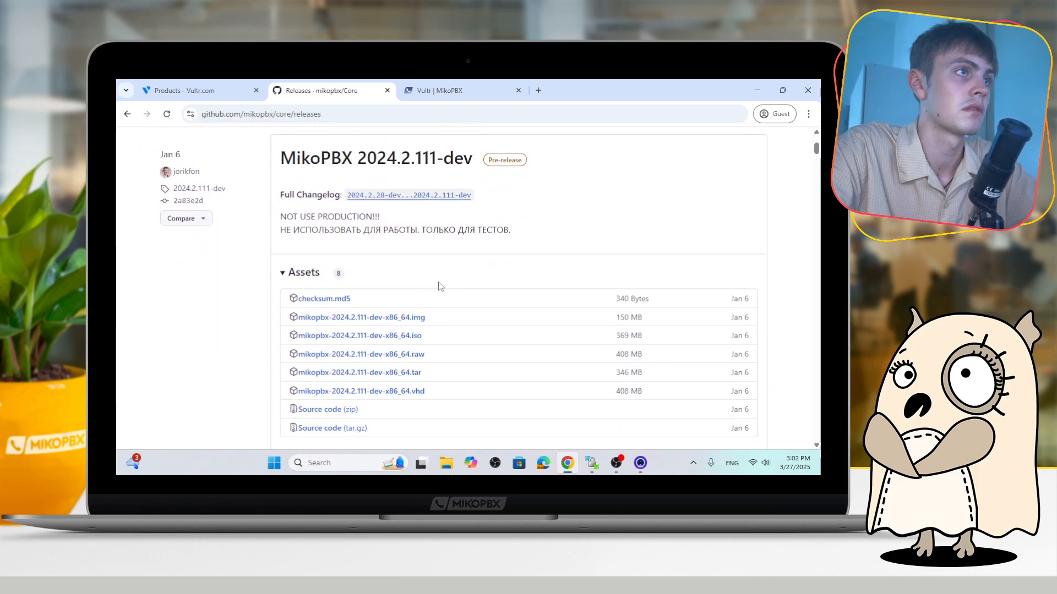
left_click_drag(423, 336, 292, 335)
left_click(290, 334)
left_click_drag(433, 336, 302, 336)
left_click(240, 326)
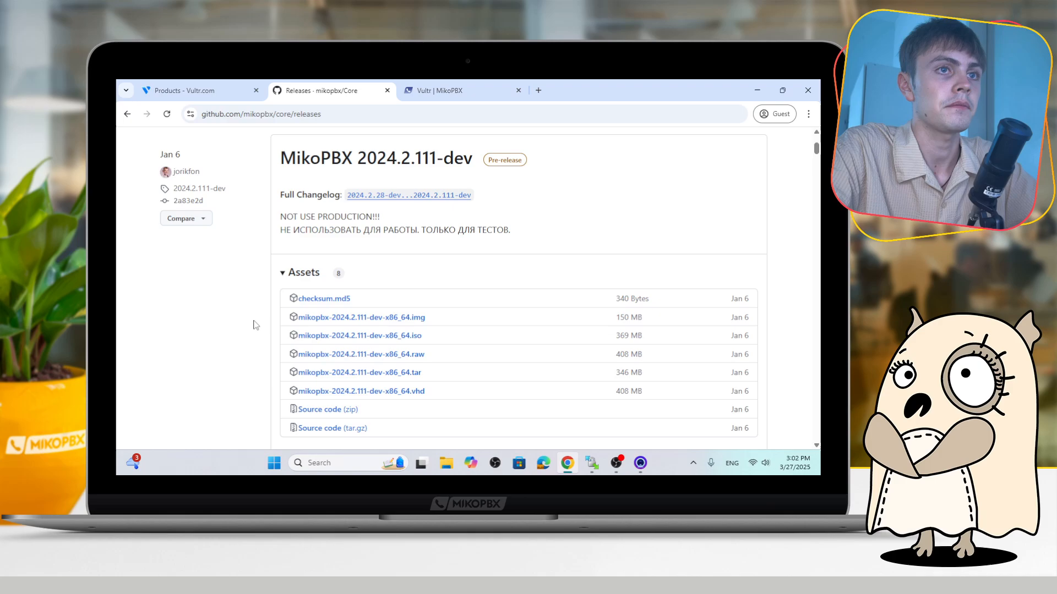
Start a new Vultr object storage with the Standard tier and the Singapore location
left_click(186, 85)
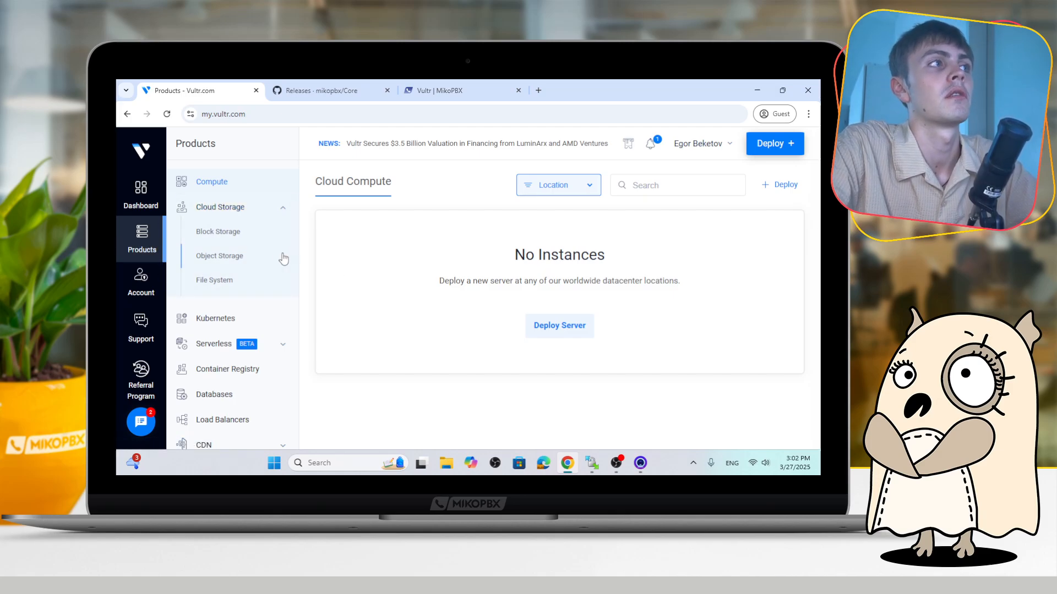
left_click(250, 257)
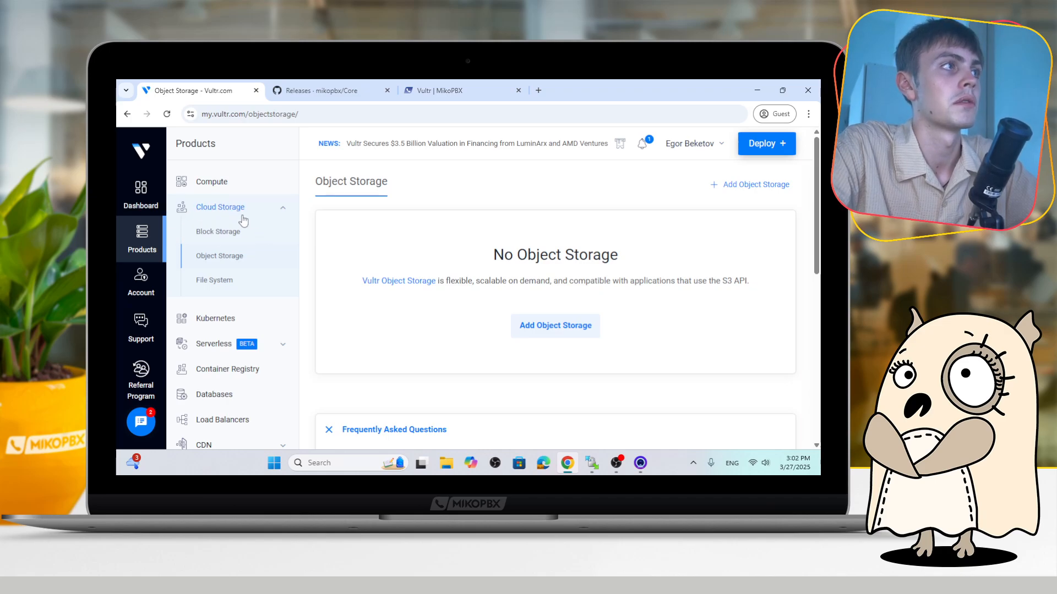
left_click(538, 328)
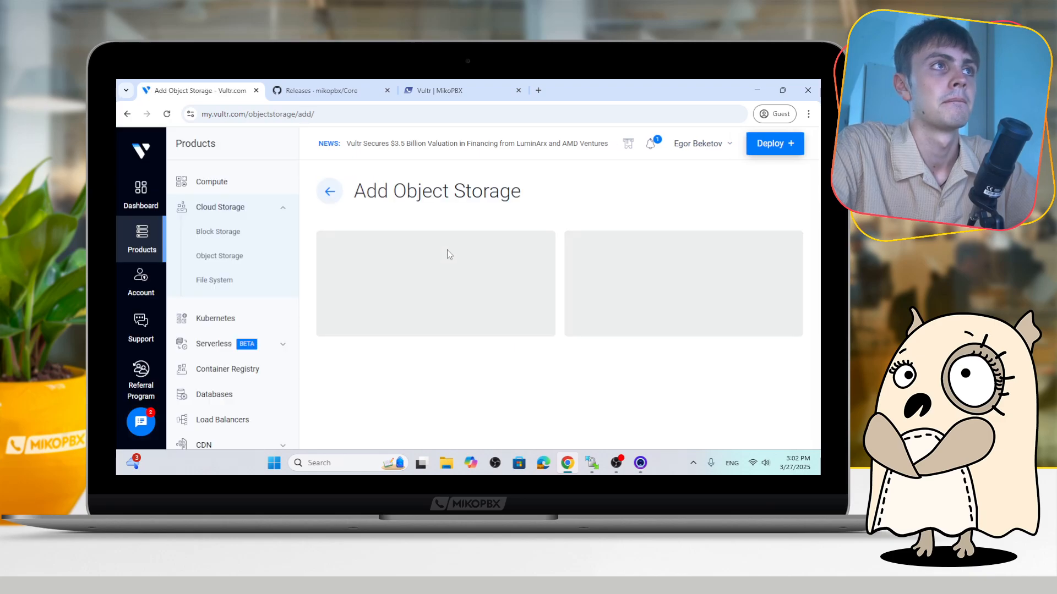
scroll(451, 240, "down", 2)
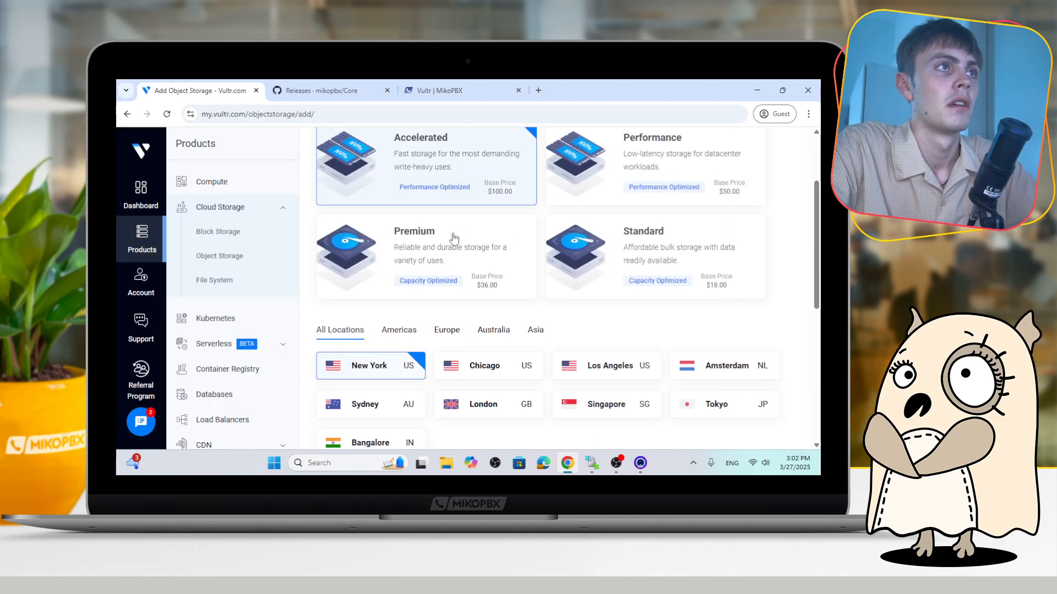
scroll(567, 244, "down", 3)
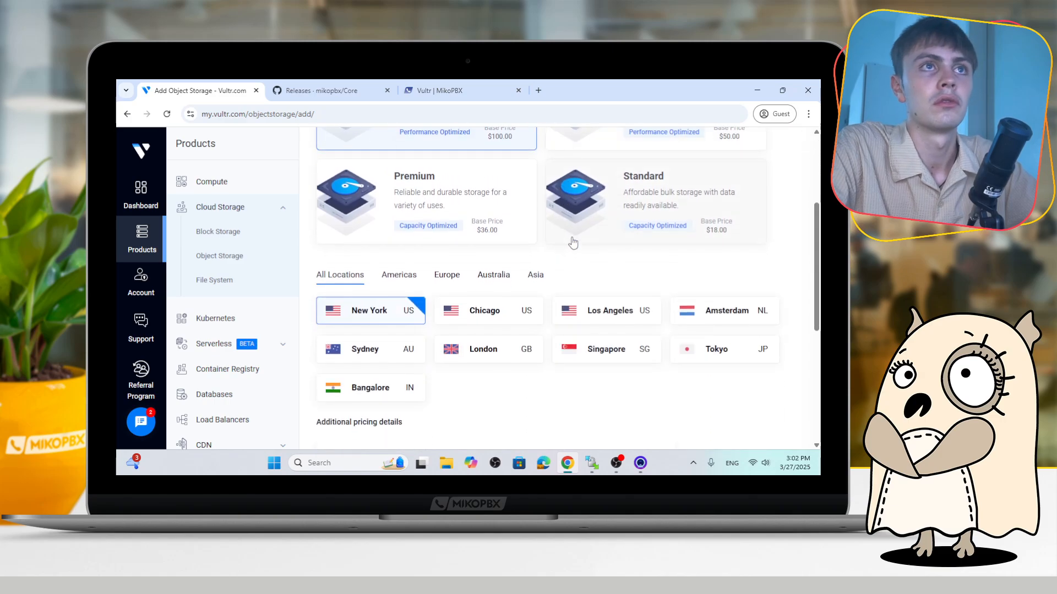
left_click(576, 230)
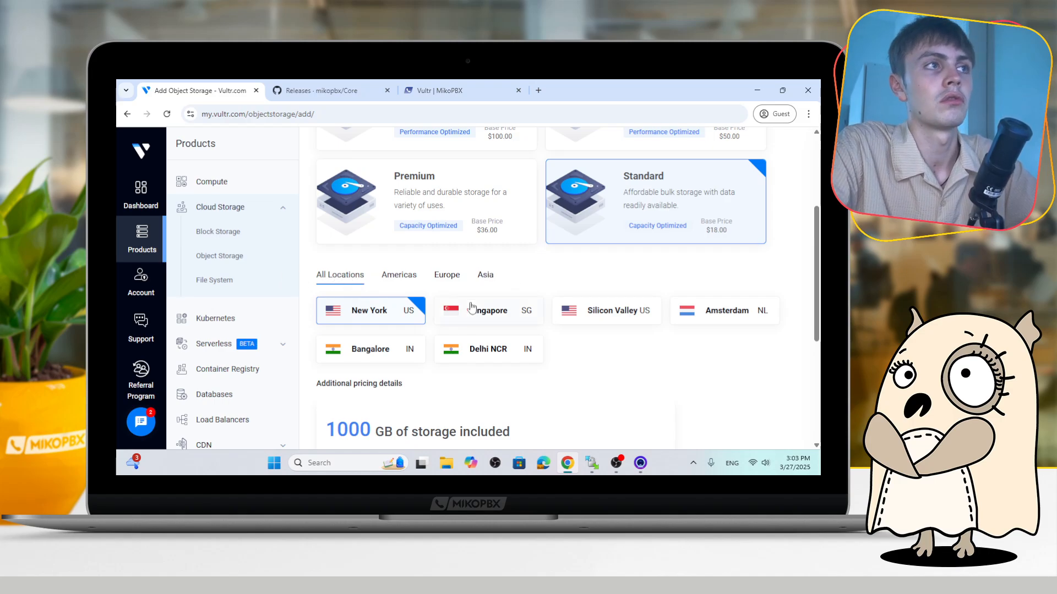
left_click(504, 320)
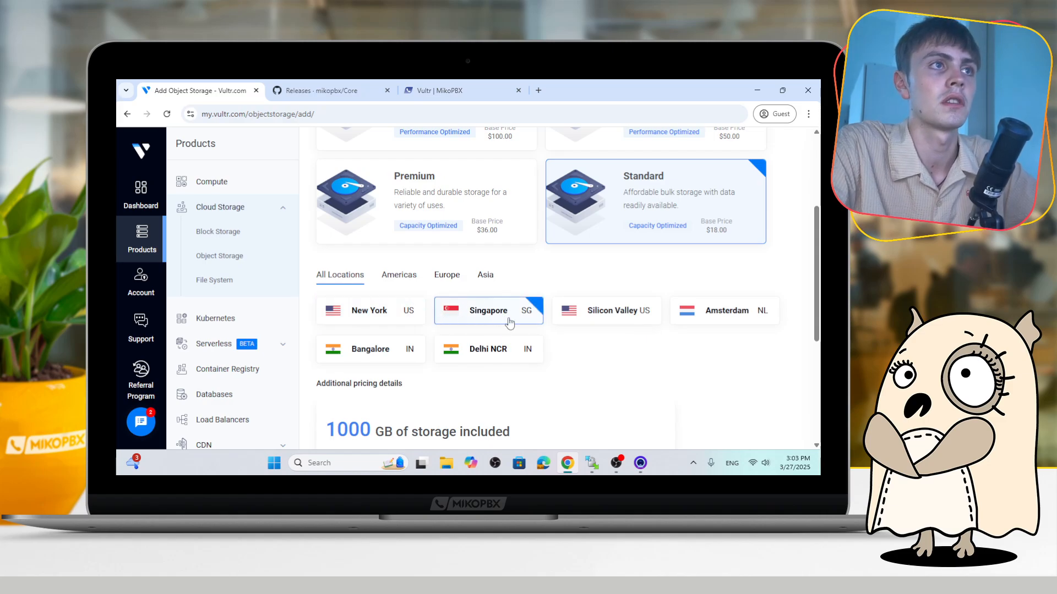
Label the object storage mikopbxStorageImage and add it
scroll(503, 298, "down", 4)
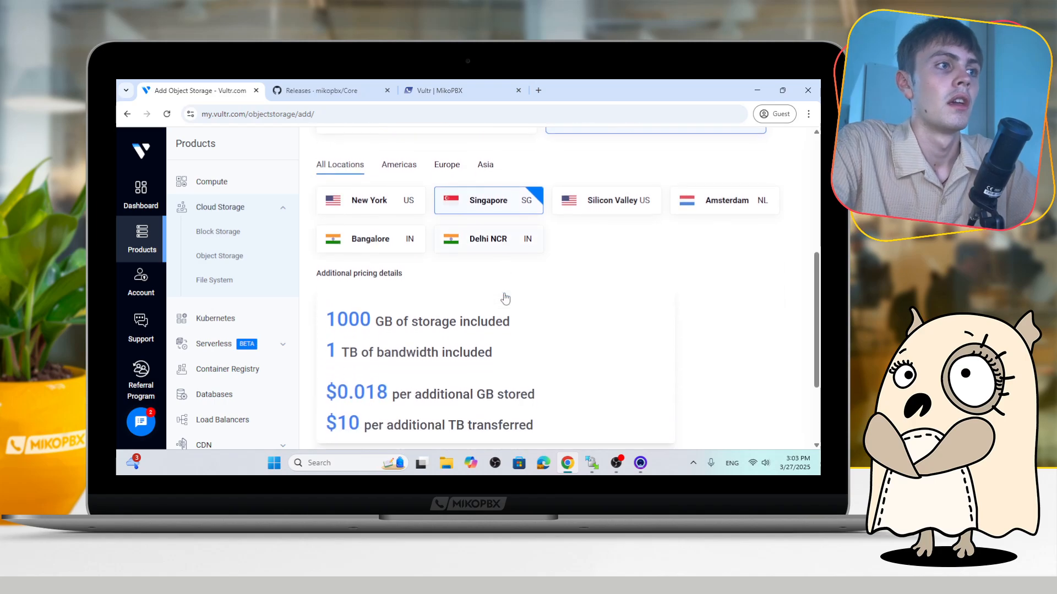
scroll(485, 320, "up", 1)
left_click(431, 375)
scroll(470, 364, "down", 1)
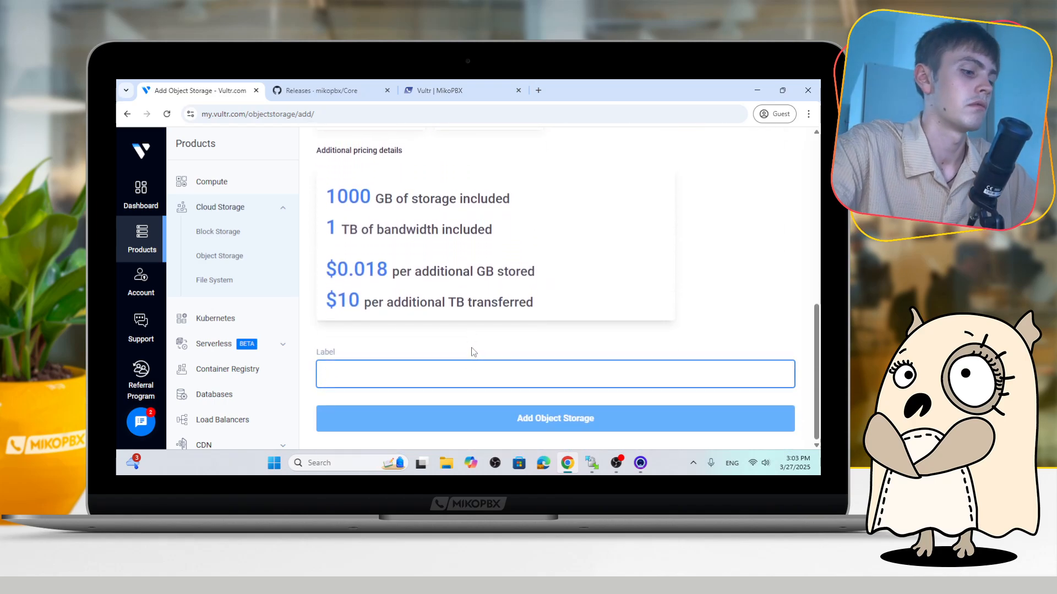
type("mikopbxStorageImage")
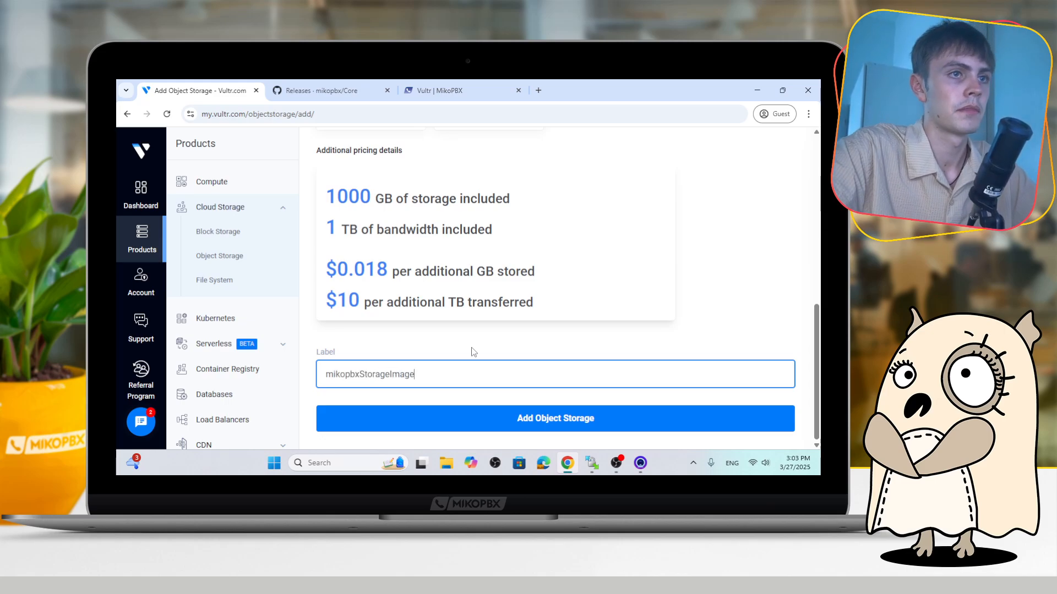
left_click(505, 425)
left_click(504, 424)
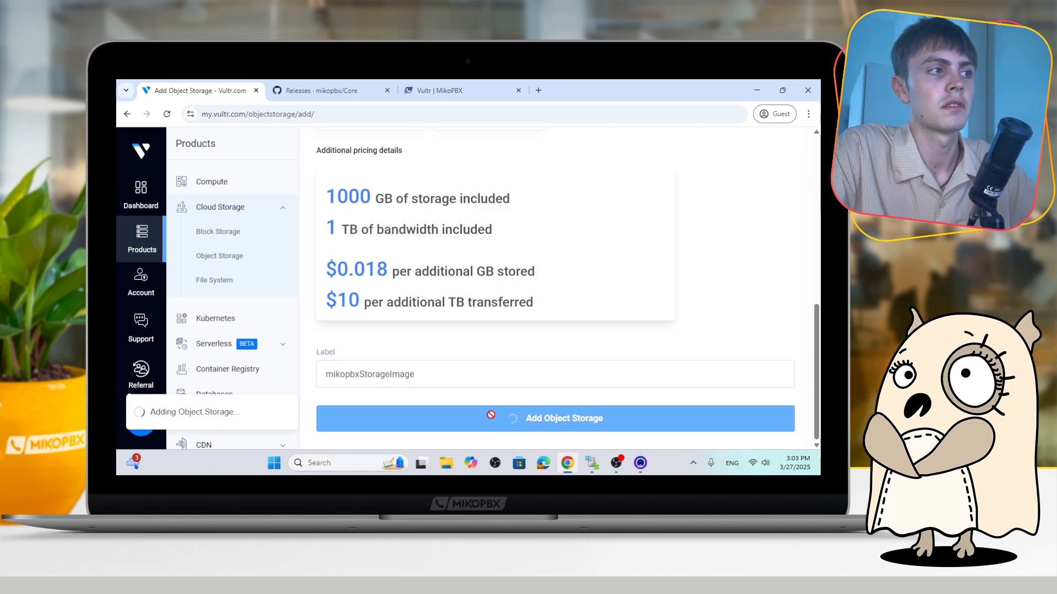
left_click(420, 384)
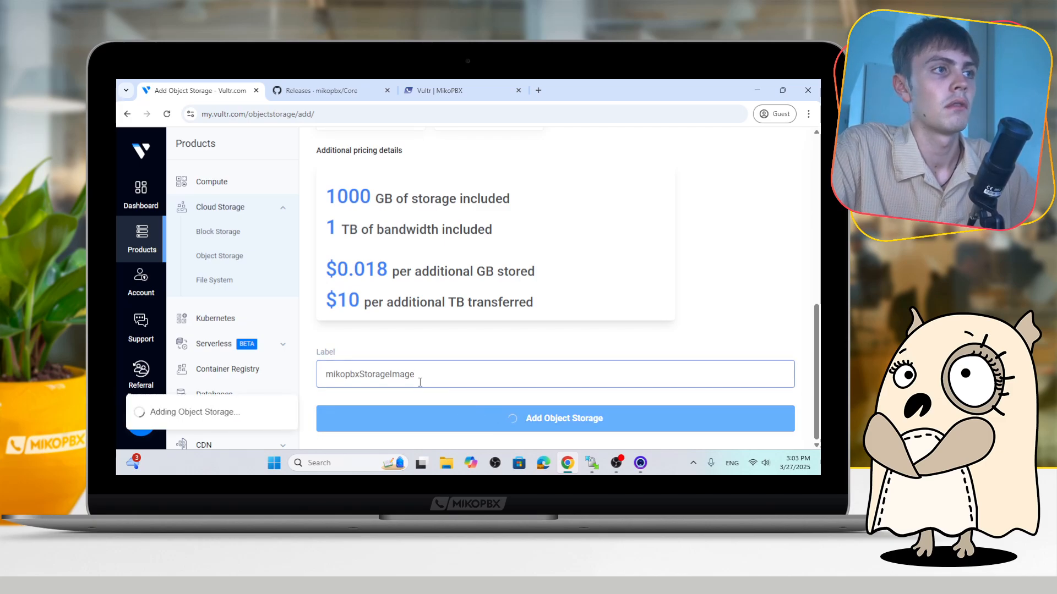
left_click(197, 421)
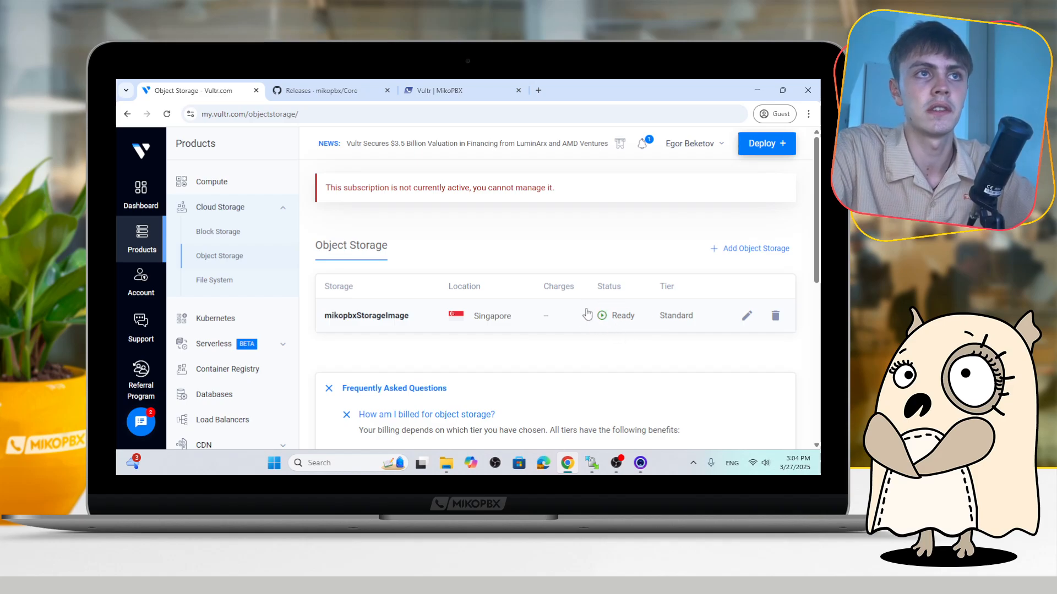
Open the mikopbxStorageImage storage's management page and examine its S3 credentials section
left_click(747, 316)
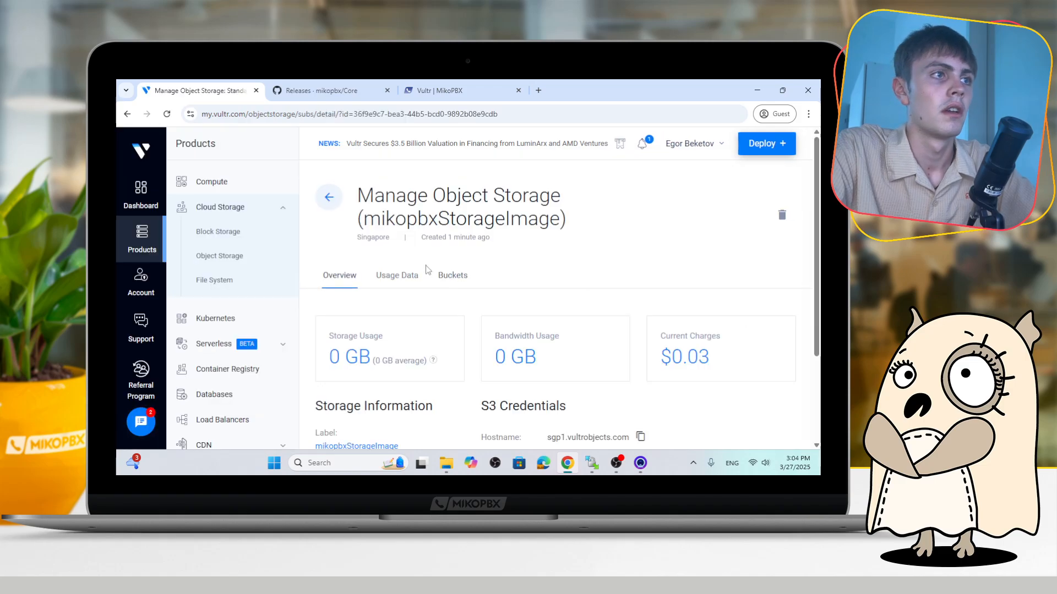
scroll(440, 272, "down", 2)
left_click_drag(489, 284, 588, 293)
left_click(493, 285)
left_click_drag(480, 285, 568, 287)
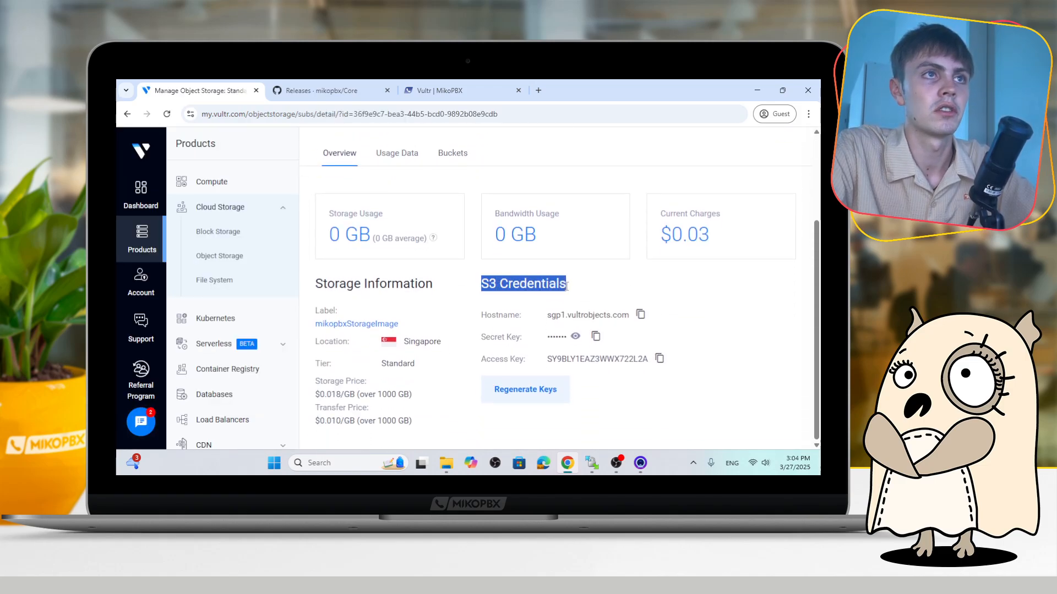
left_click(584, 295)
scroll(478, 297, "up", 3)
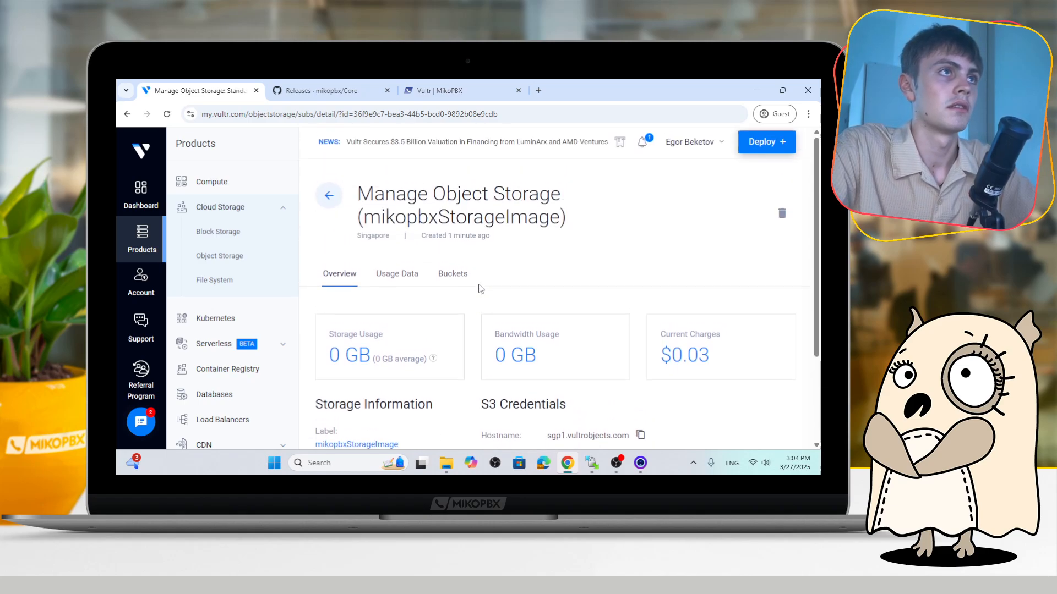
Create a bucket named mikopbximage in the storage, leaving versioning and object lock off
left_click(453, 282)
scroll(507, 295, "down", 3)
scroll(491, 292, "up", 2)
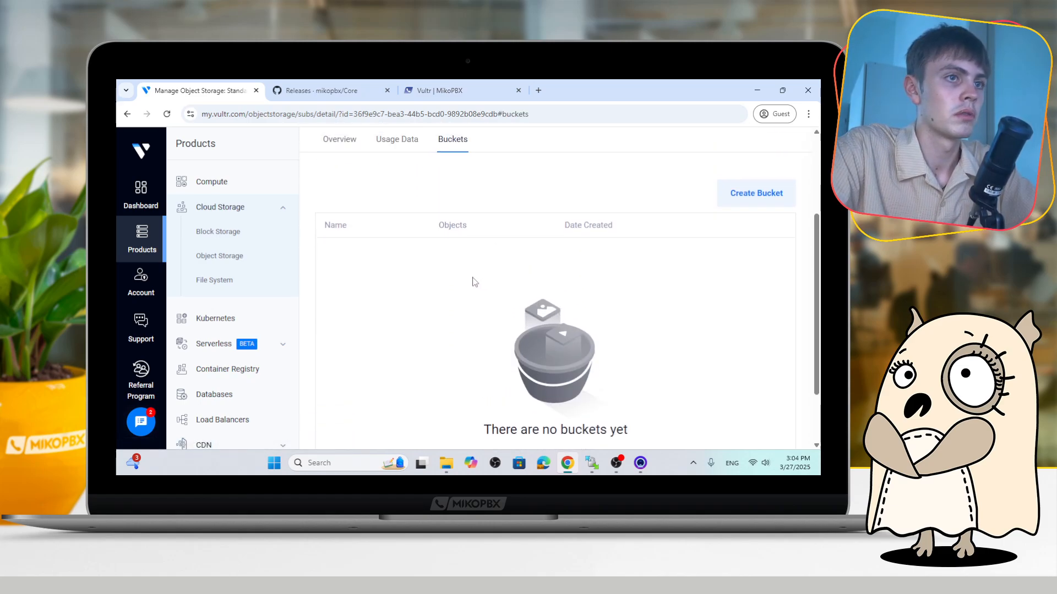
left_click(744, 289)
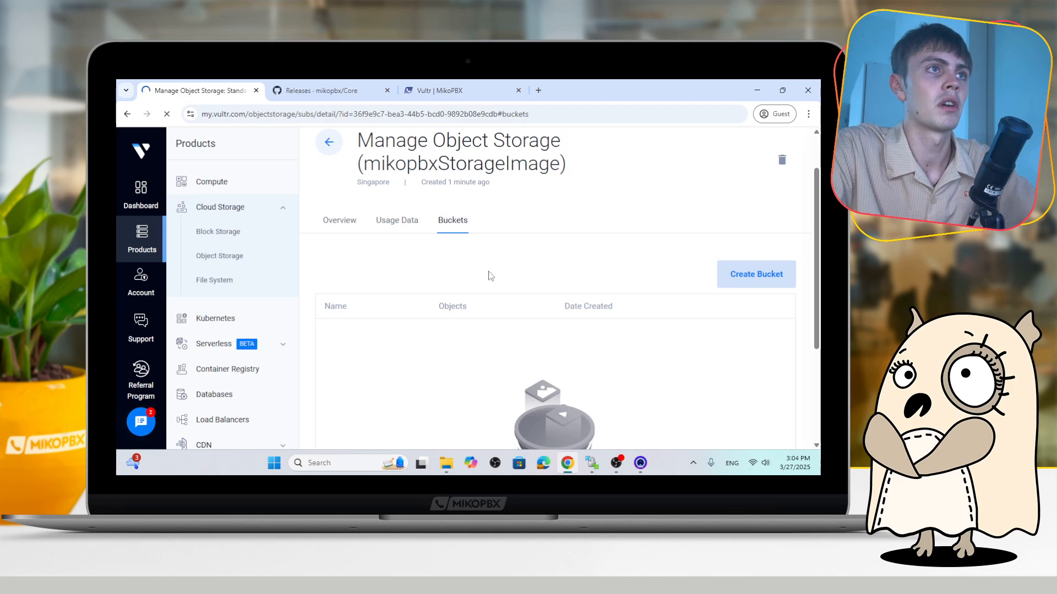
left_click(425, 384)
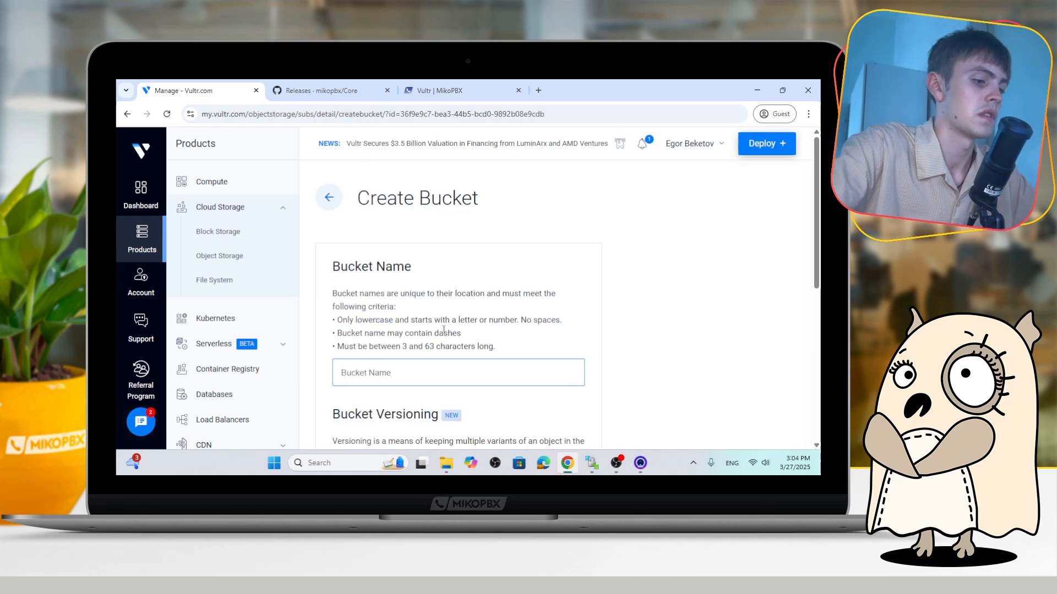
type("mikopbximage")
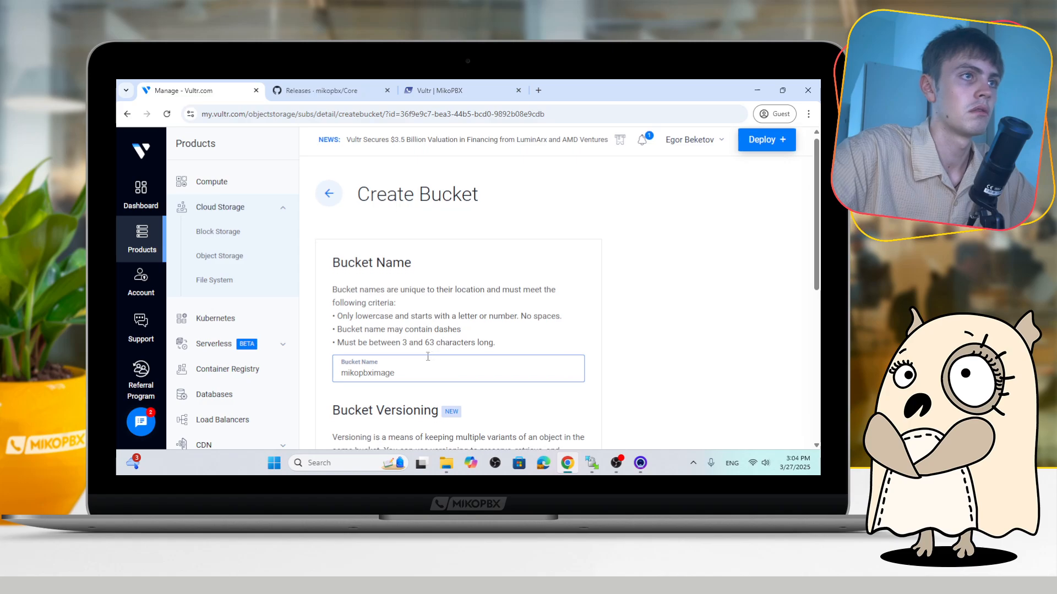
scroll(446, 352, "down", 5)
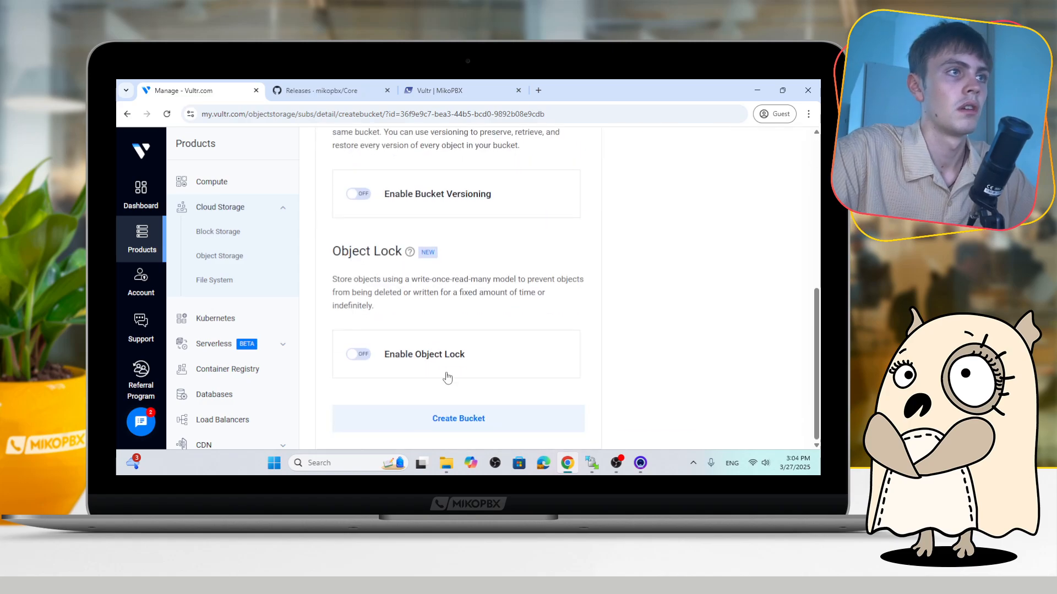
left_click(469, 424)
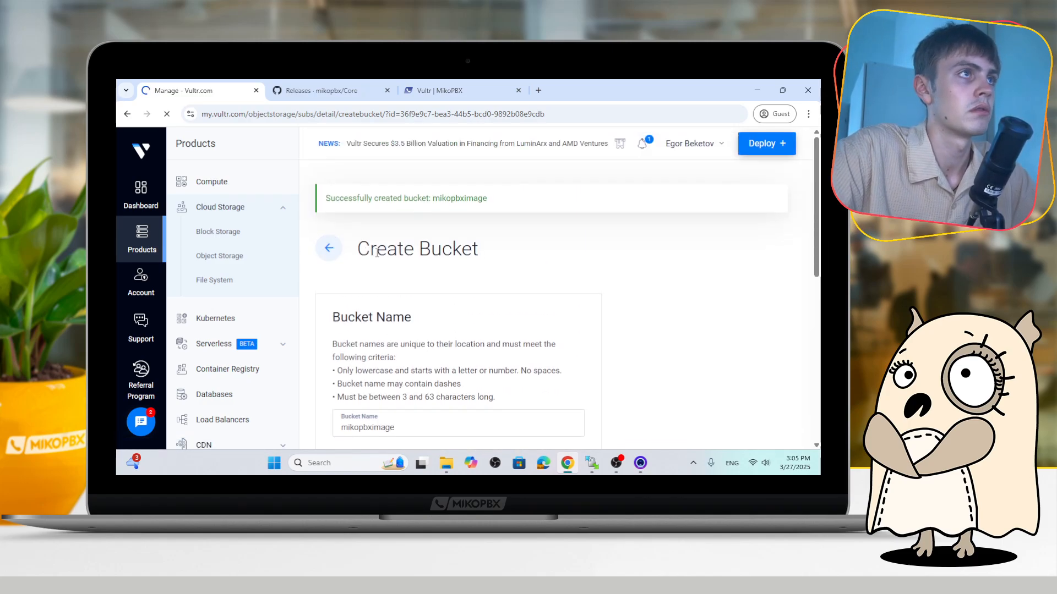
Return to the storage's overview and review the S3 hostname, secret key and access key entries
left_click(329, 248)
left_click(337, 275)
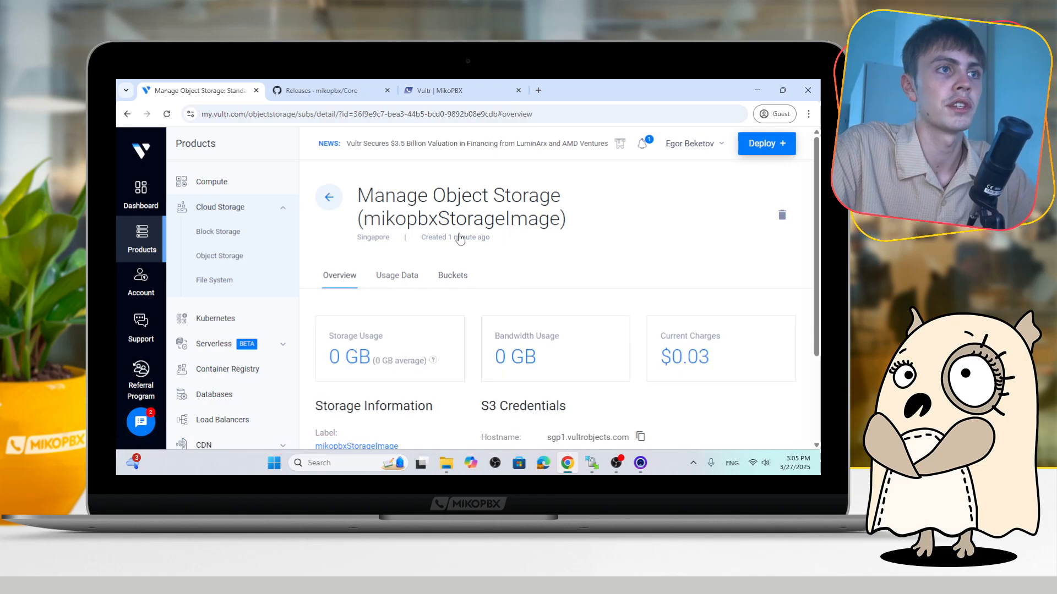
scroll(551, 306, "down", 2)
left_click_drag(483, 293, 568, 300)
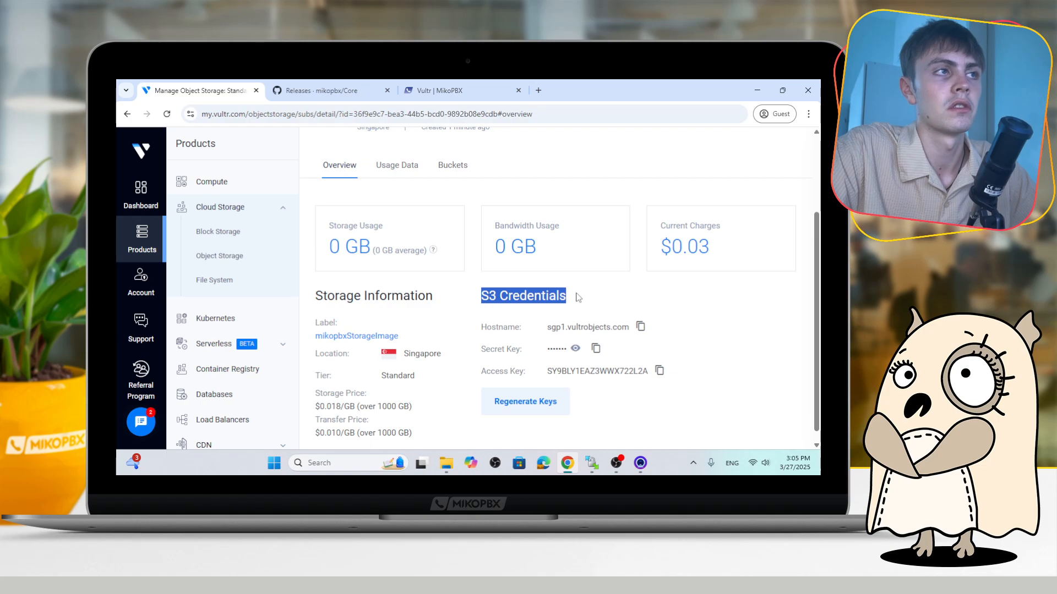
left_click(577, 298)
scroll(574, 298, "down", 1)
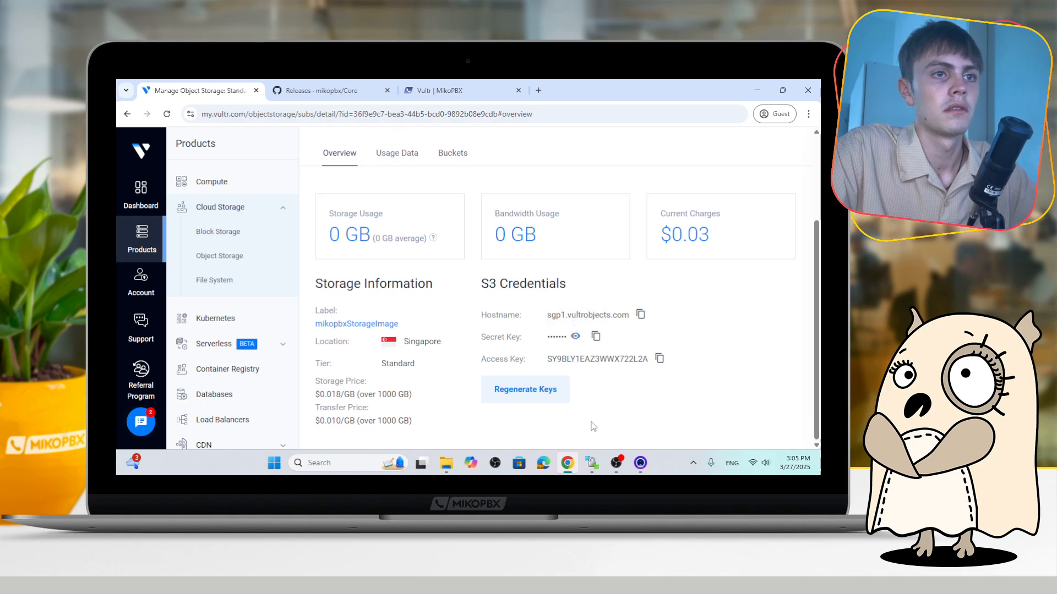
Switch to WinSCP and start a new site connection using the Amazon S3 file protocol
left_click(591, 463)
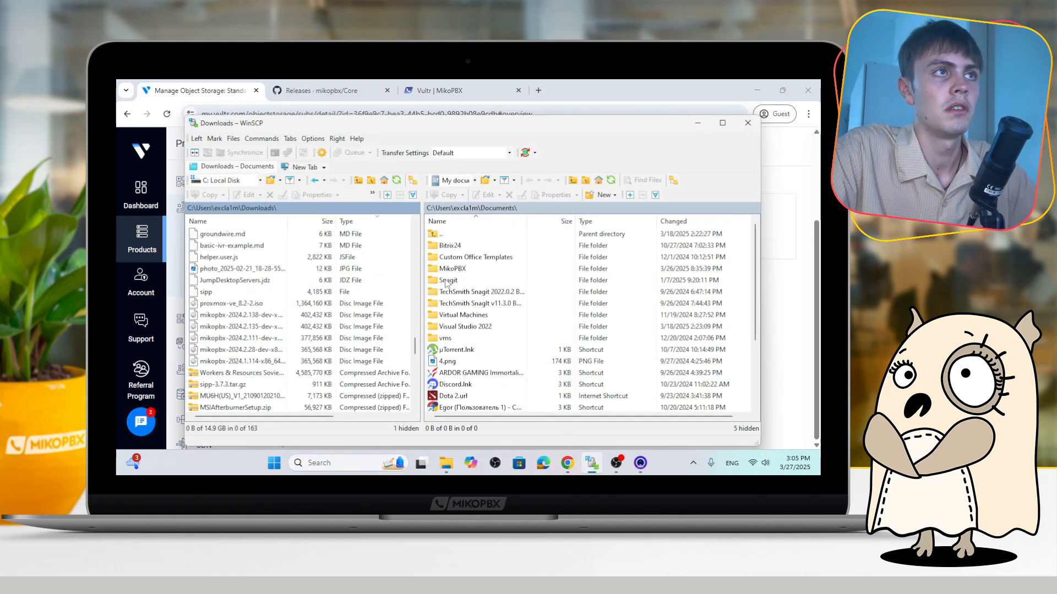
left_click(307, 169)
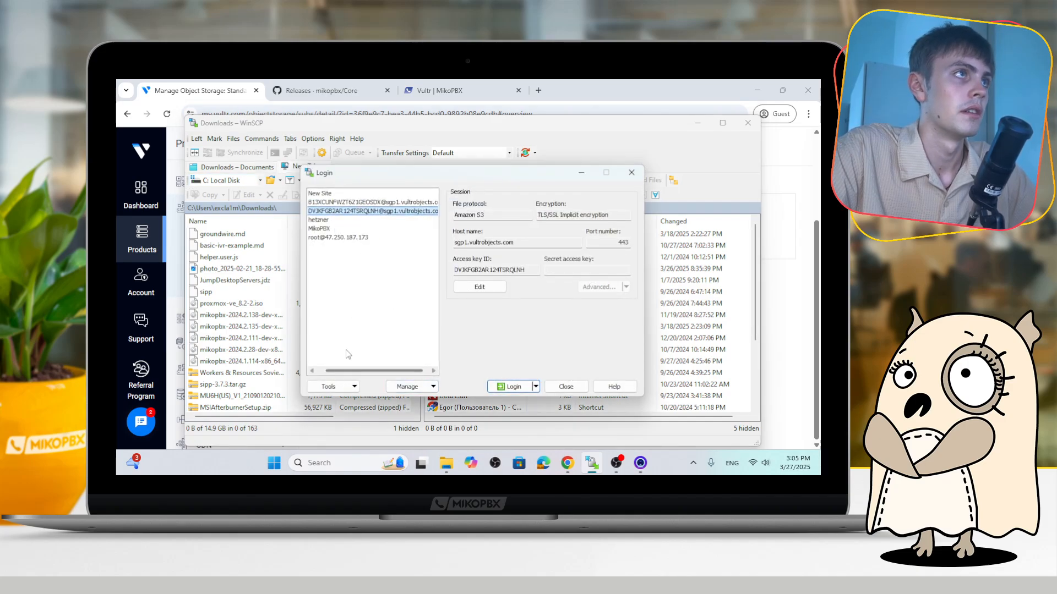
left_click(315, 194)
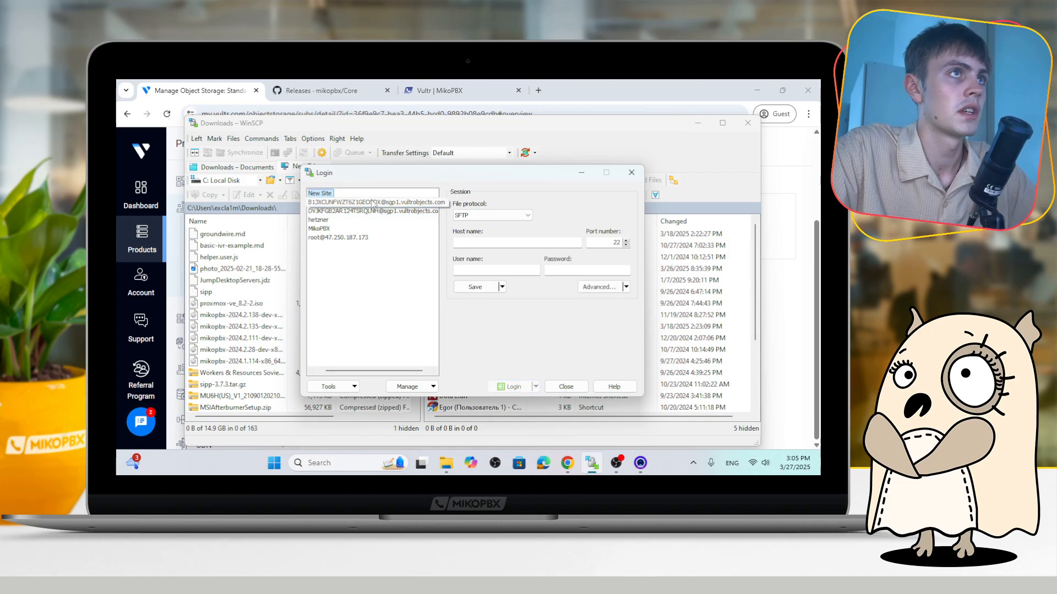
left_click(480, 216)
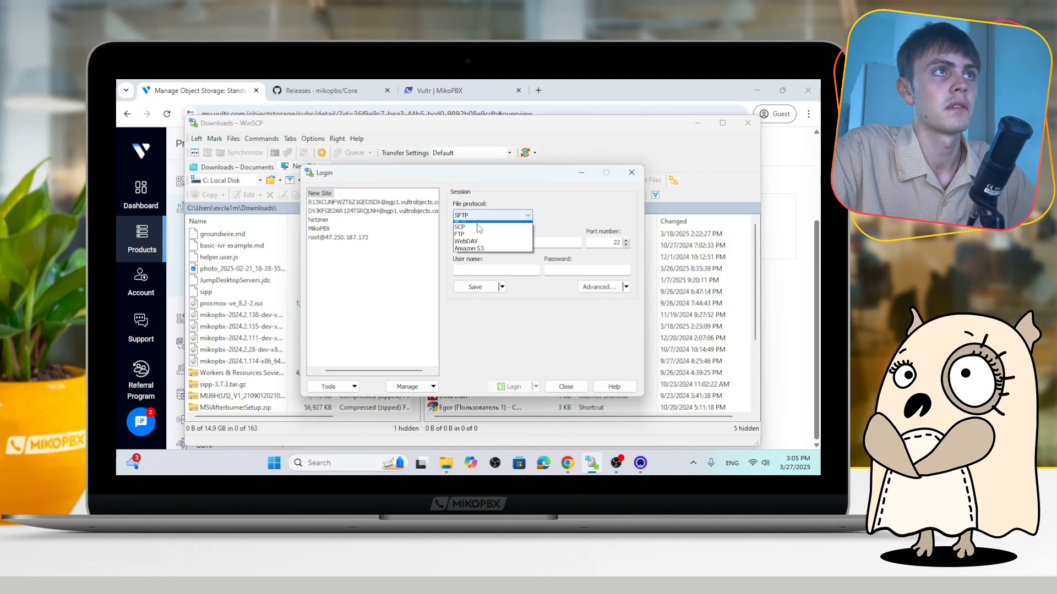
left_click(469, 254)
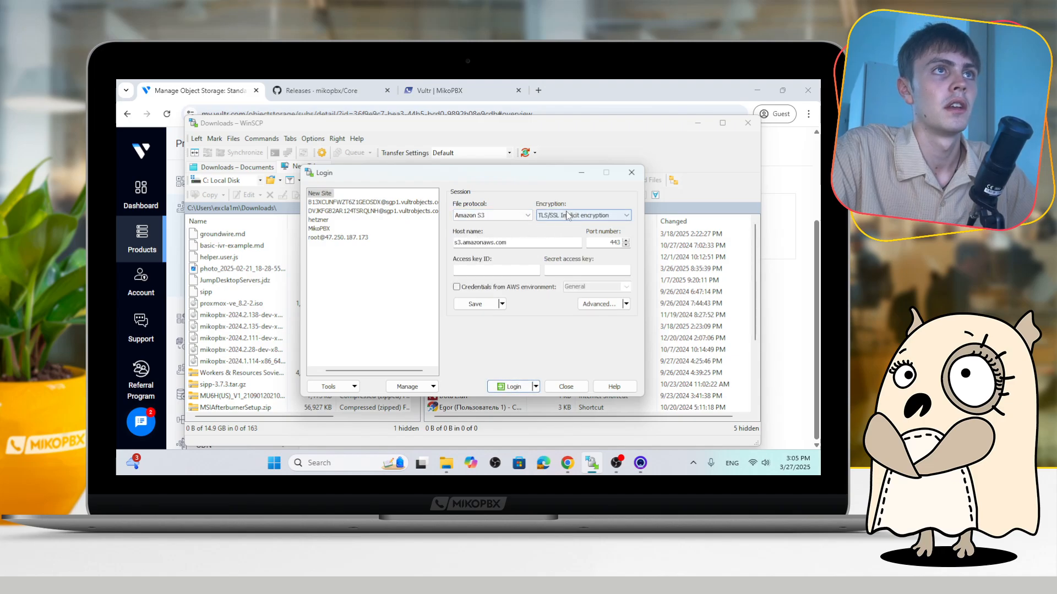
Copy the S3 hostname from the Vultr storage overview and set it as the WinSCP host name, sgp1.vultrobjects.com
double_click(517, 237)
left_click(805, 216)
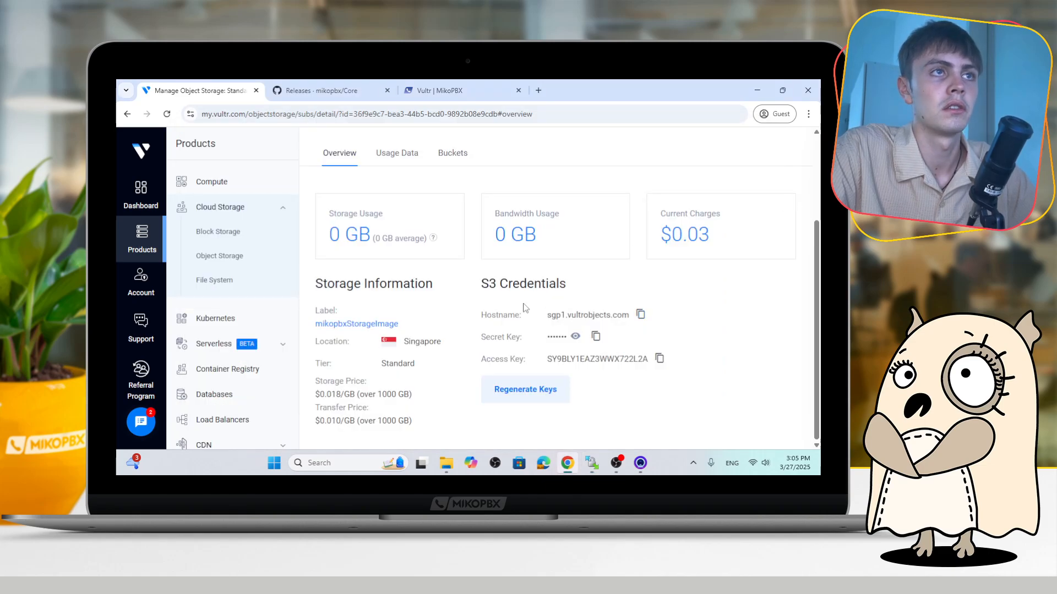
left_click(640, 316)
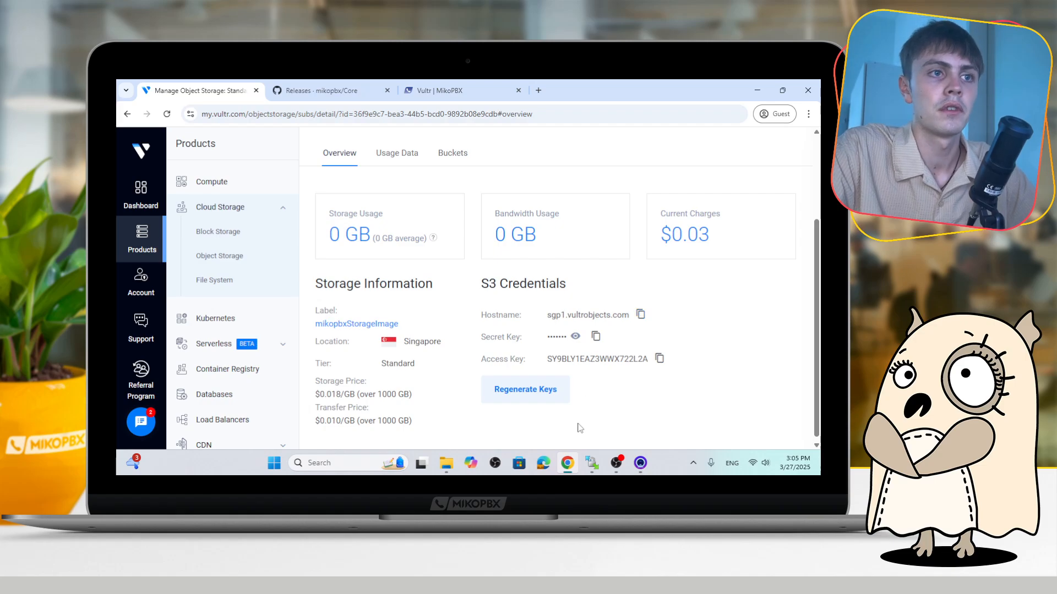
left_click(591, 463)
key("ctrl+v")
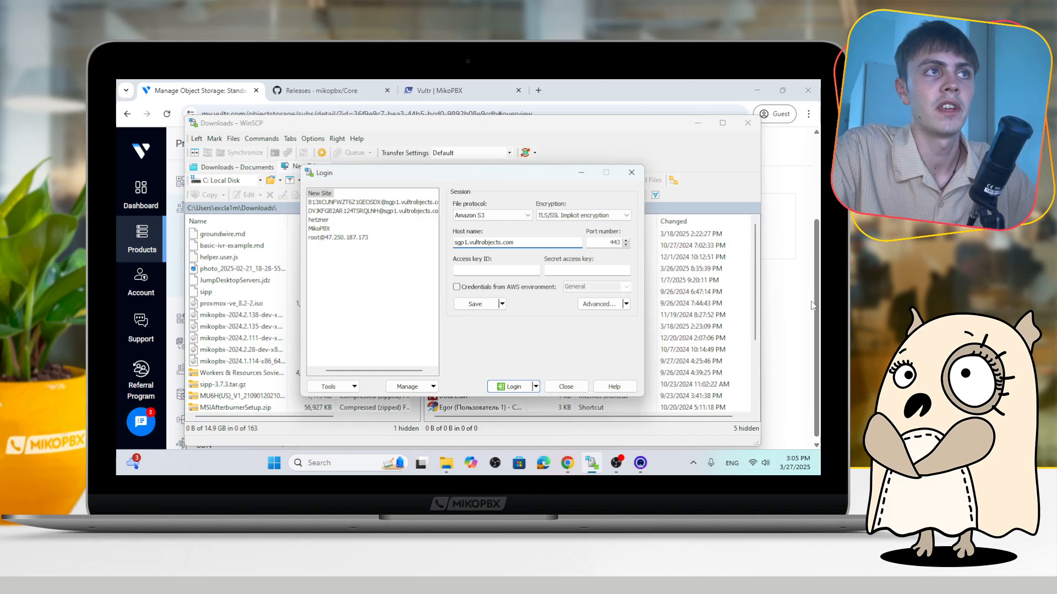
Copy the S3 access key from the Vultr overview and paste it as the access key ID in the WinSCP login
left_click(772, 305)
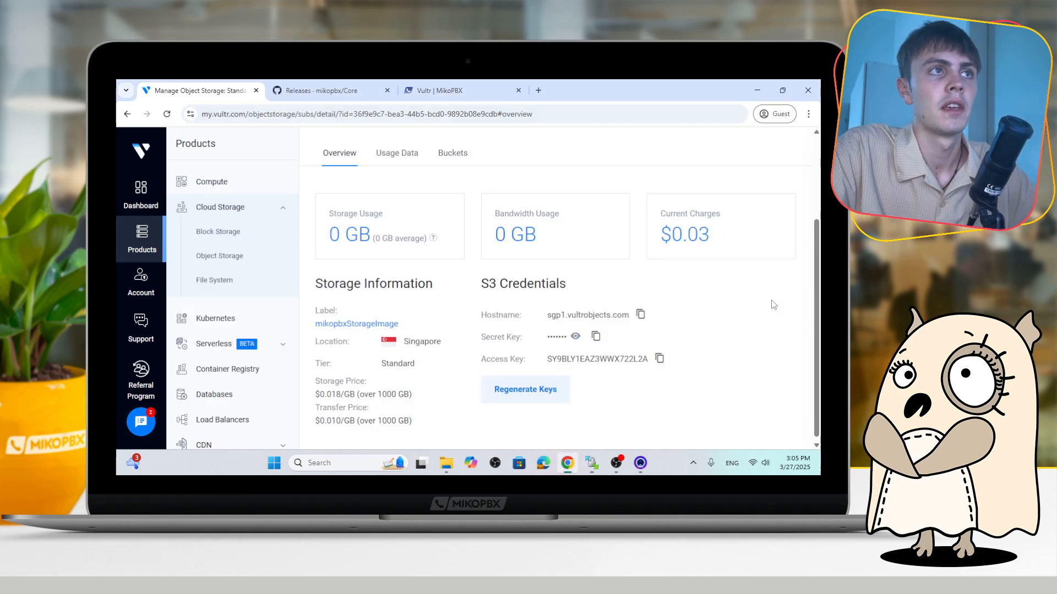
left_click(659, 358)
key("alt+Tab")
left_click(474, 271)
key("ctrl+v")
Copy the S3 secret key from Vultr, paste it as the WinSCP secret access key, and log in to the storage
key("alt+Tab")
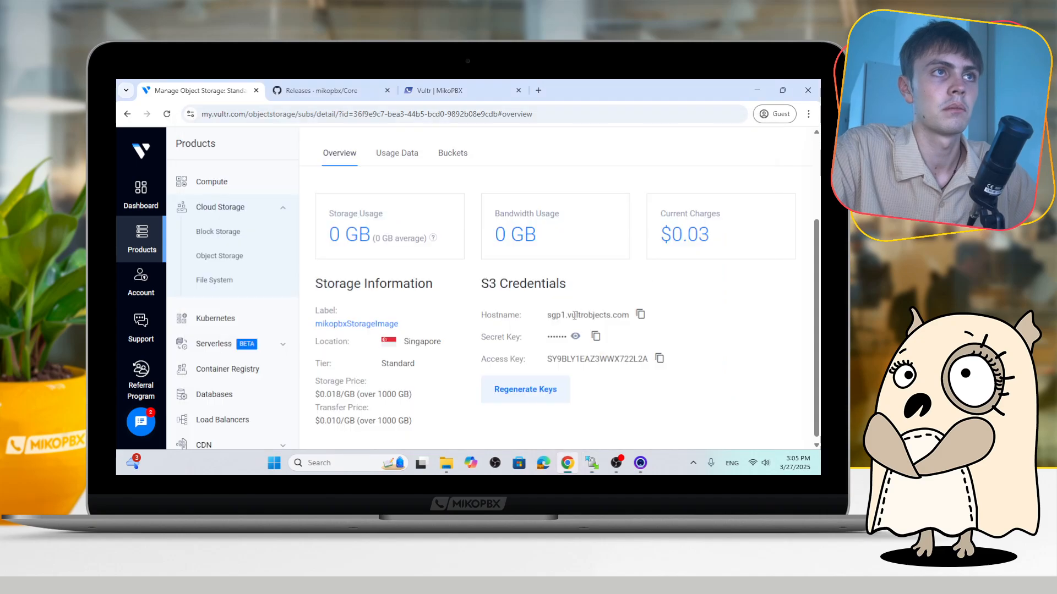
left_click(592, 337)
key("alt+Tab")
left_click(584, 271)
key("ctrl+v")
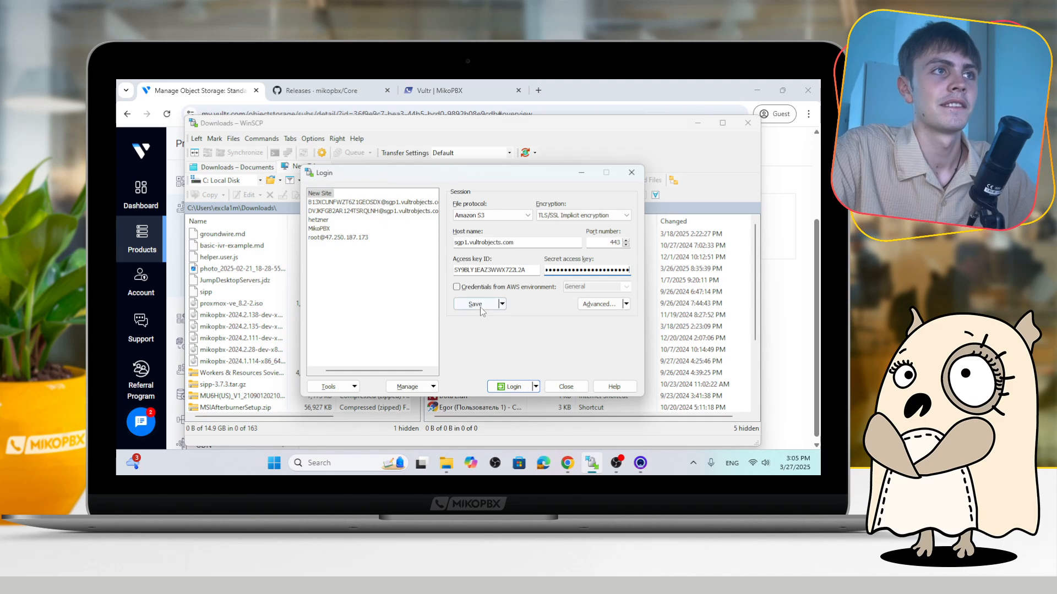
left_click(514, 388)
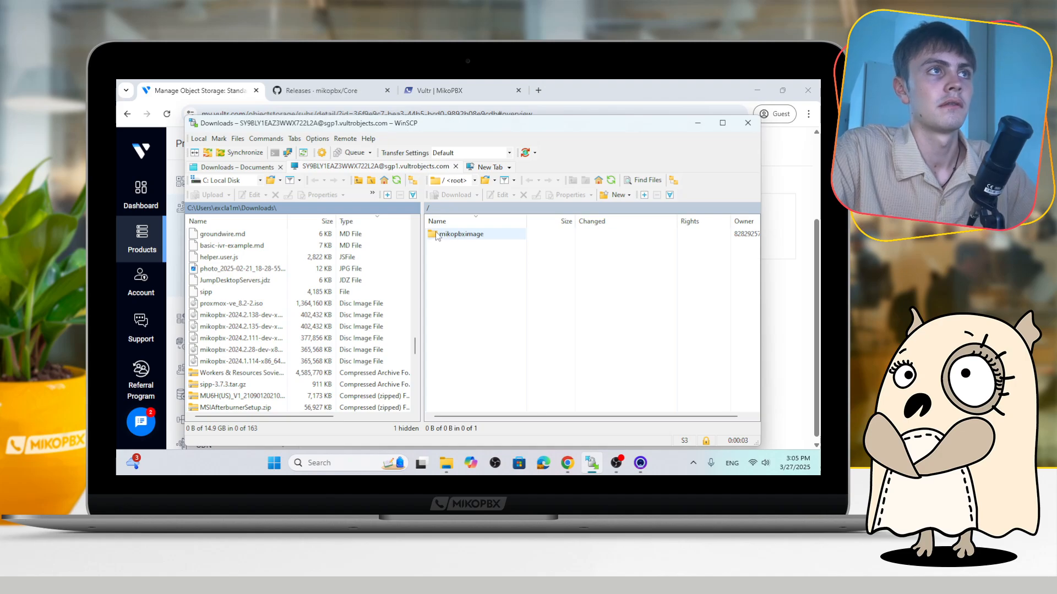
Open the mikopbximage bucket in WinSCP and upload mikopbx-2024.2.138-dev-x86_64.iso from the local Downloads folder into it
left_click(479, 241)
left_click(462, 242)
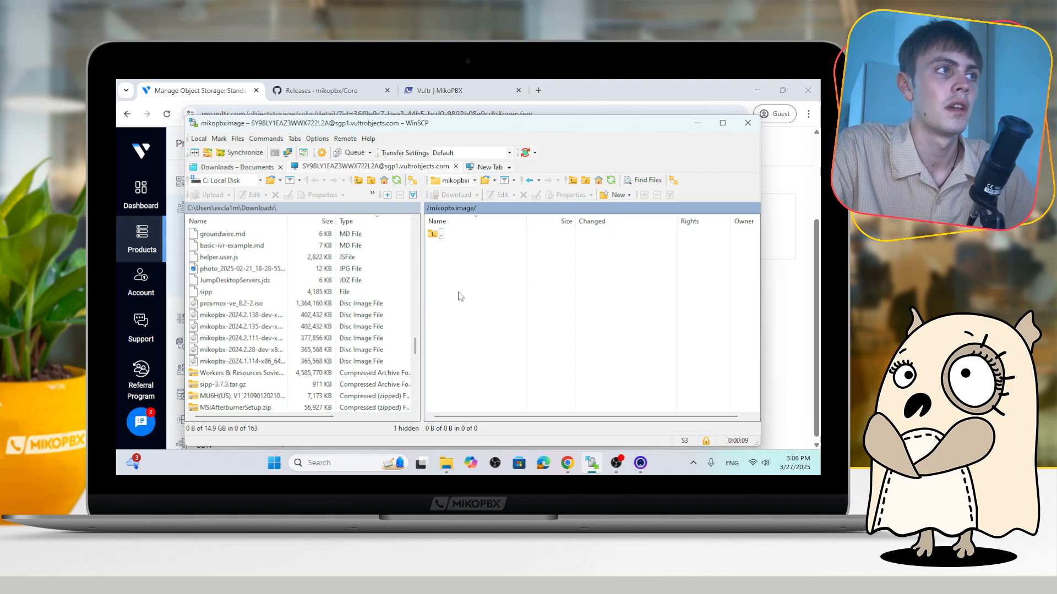
left_click_drag(244, 316, 495, 293)
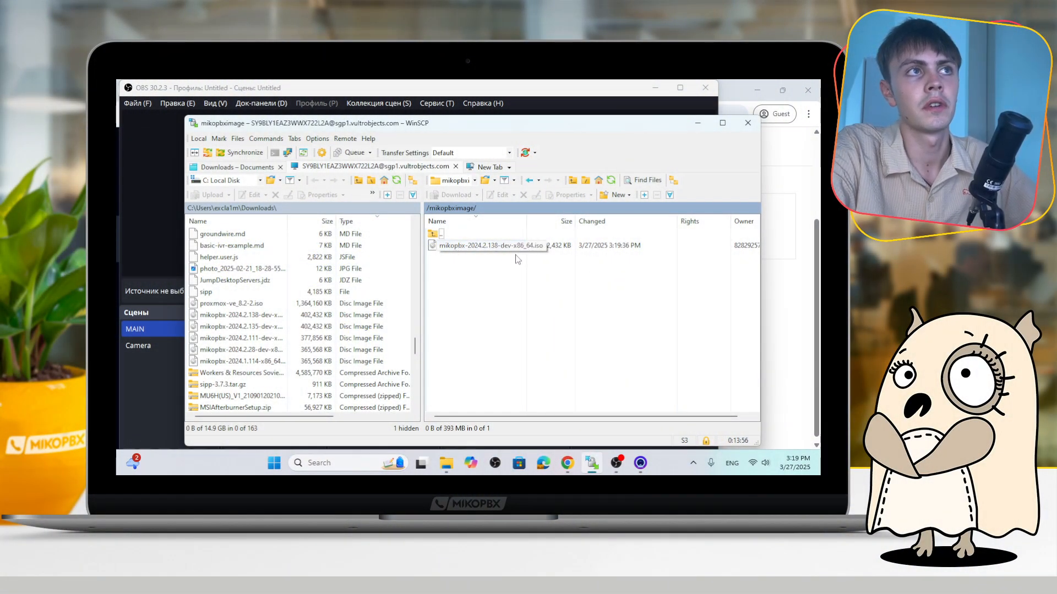
Switch to the Vultr page in the browser and check the uploaded ISO in the mikopbximage bucket's object list
left_click(791, 316)
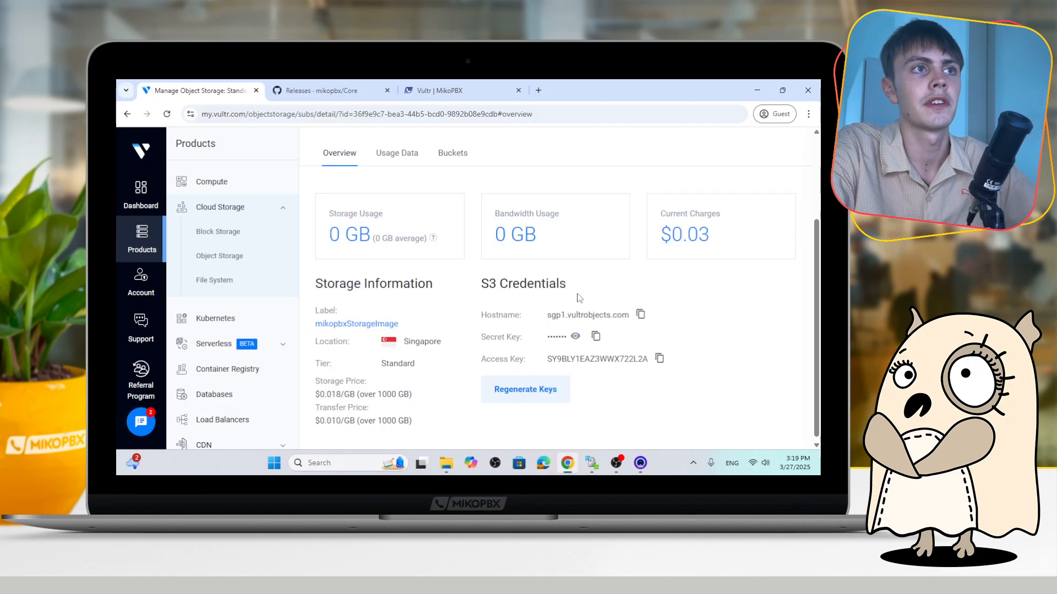
scroll(484, 247, "up", 3)
left_click(453, 275)
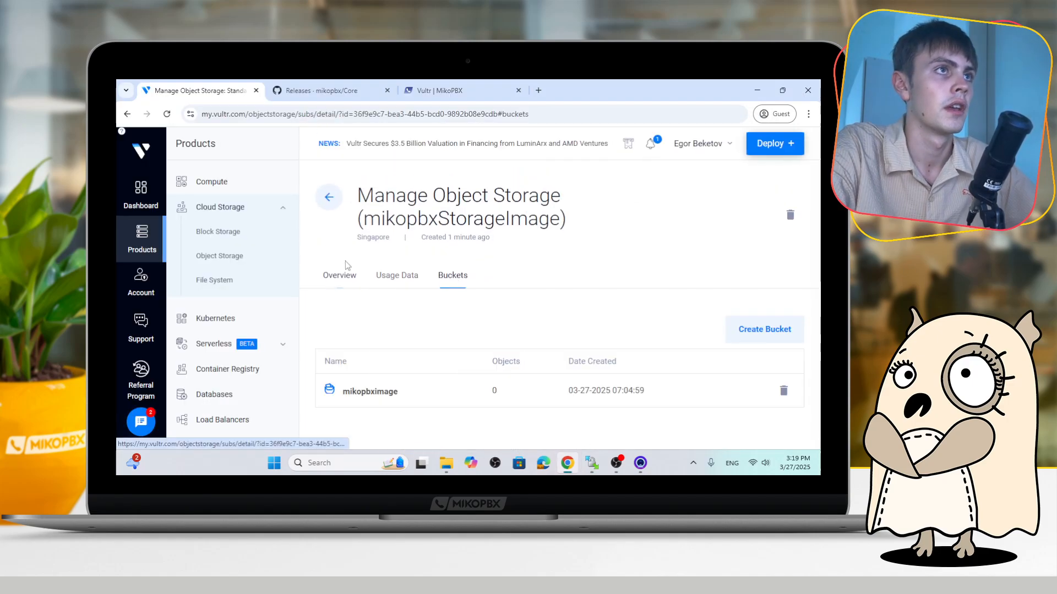
left_click(395, 396)
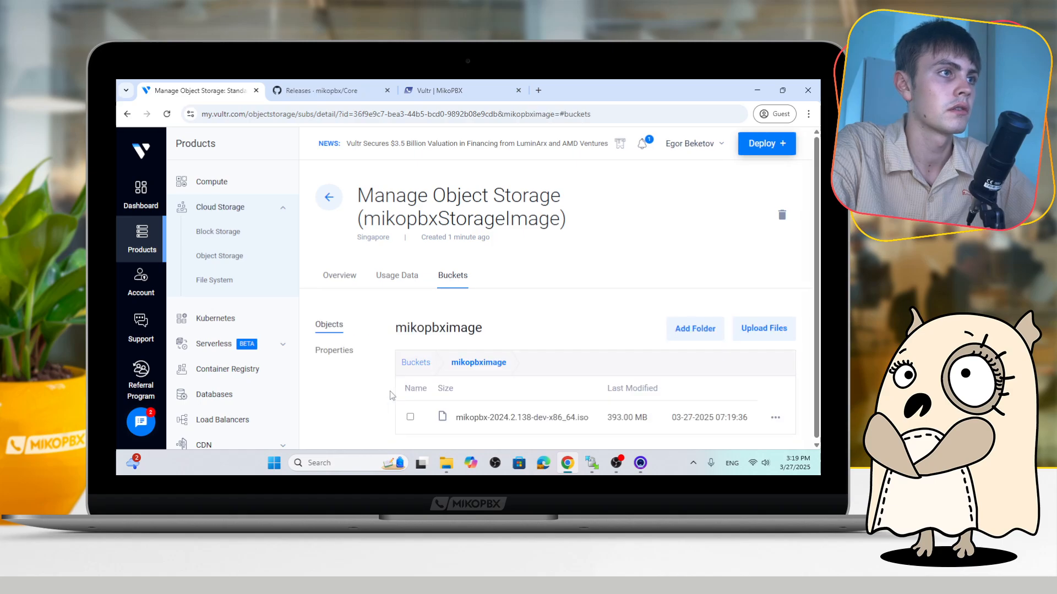
left_click_drag(452, 416, 610, 416)
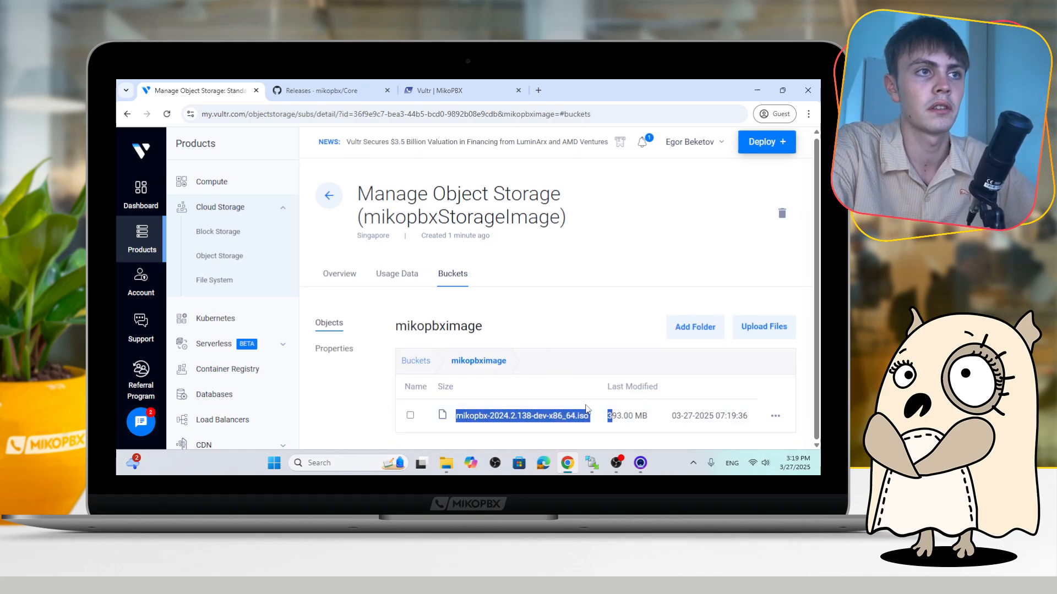
left_click(550, 378)
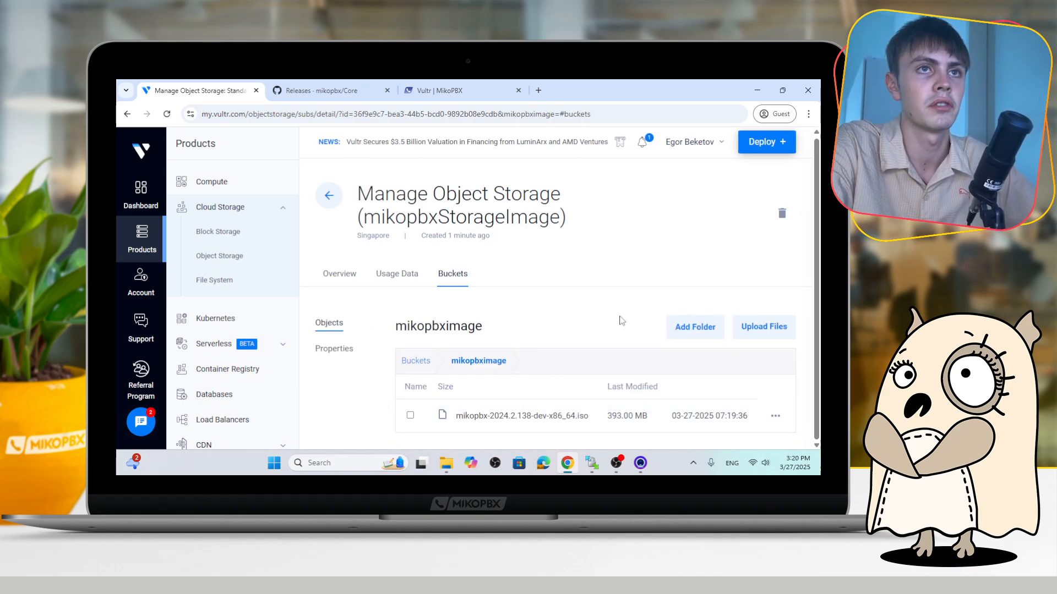
Change the access setting of mikopbx-2024.2.138-dev-x86_64.iso in the bucket and copy the file's URL
left_click(775, 417)
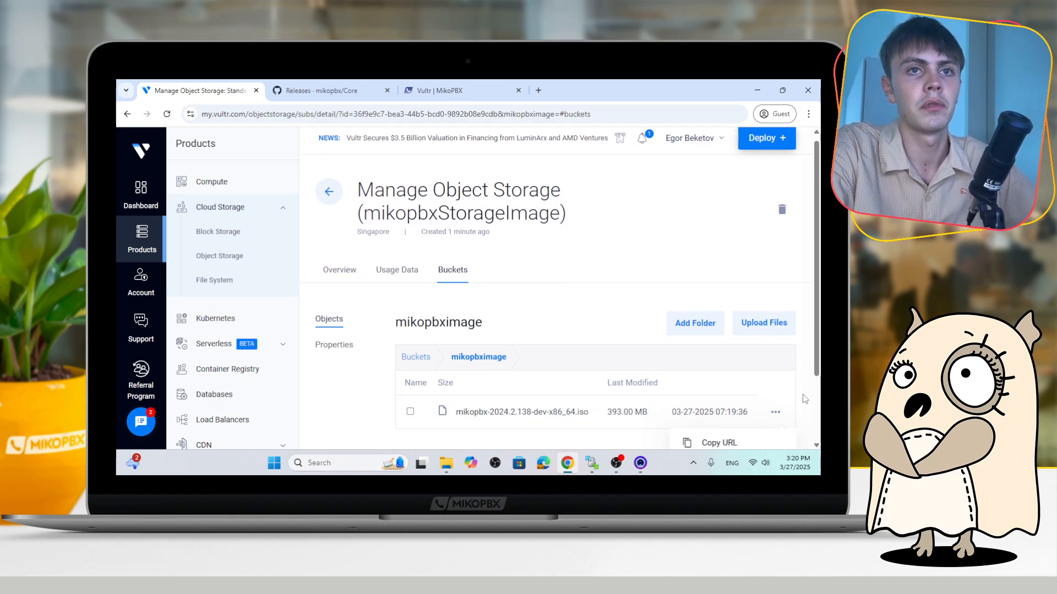
scroll(777, 432, "down", 2)
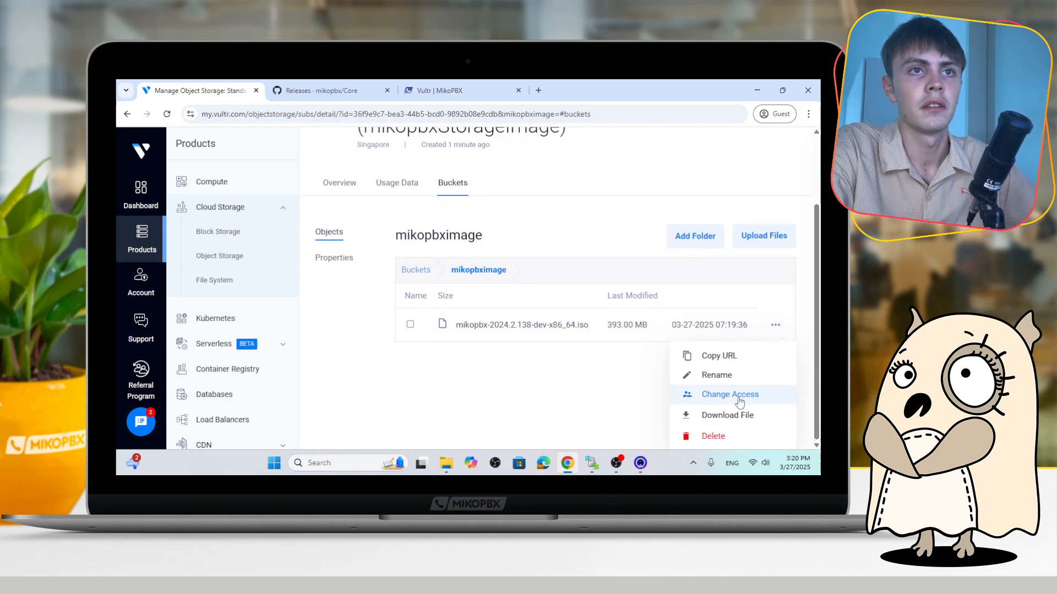
left_click(739, 399)
left_click(403, 285)
left_click(353, 296)
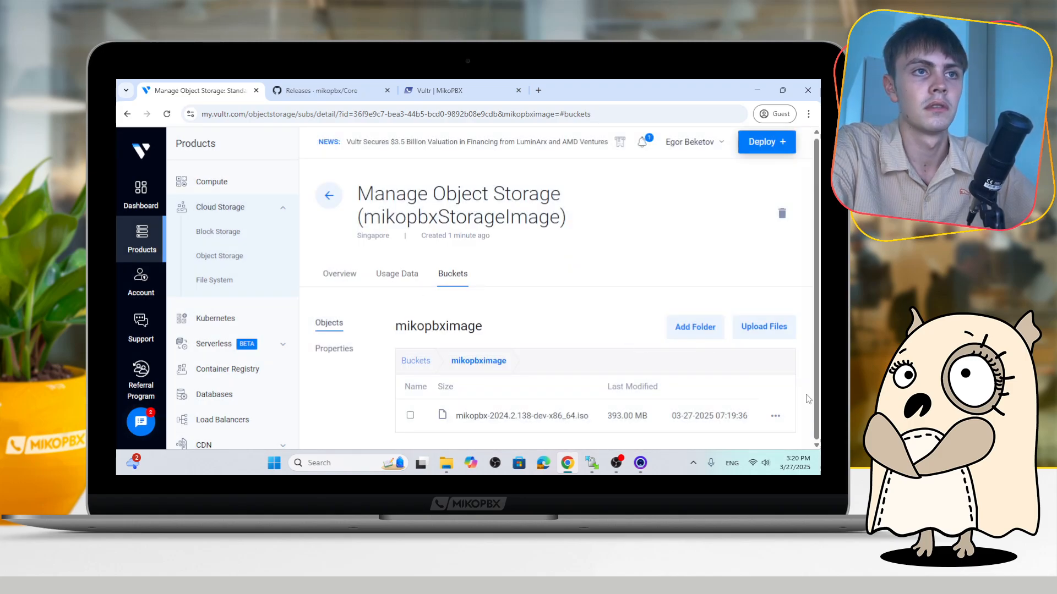
left_click(775, 416)
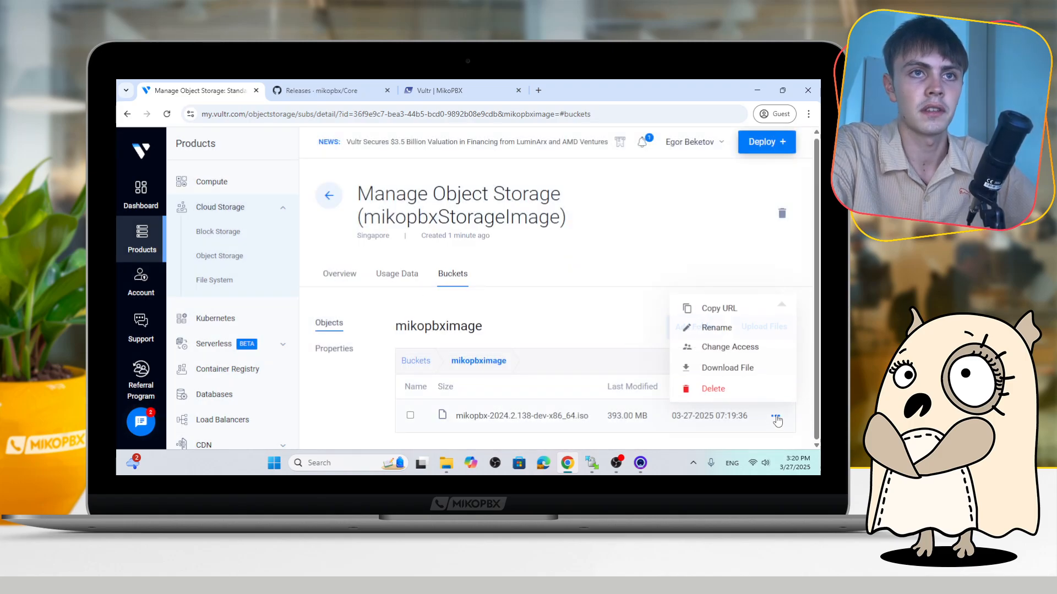
left_click(713, 308)
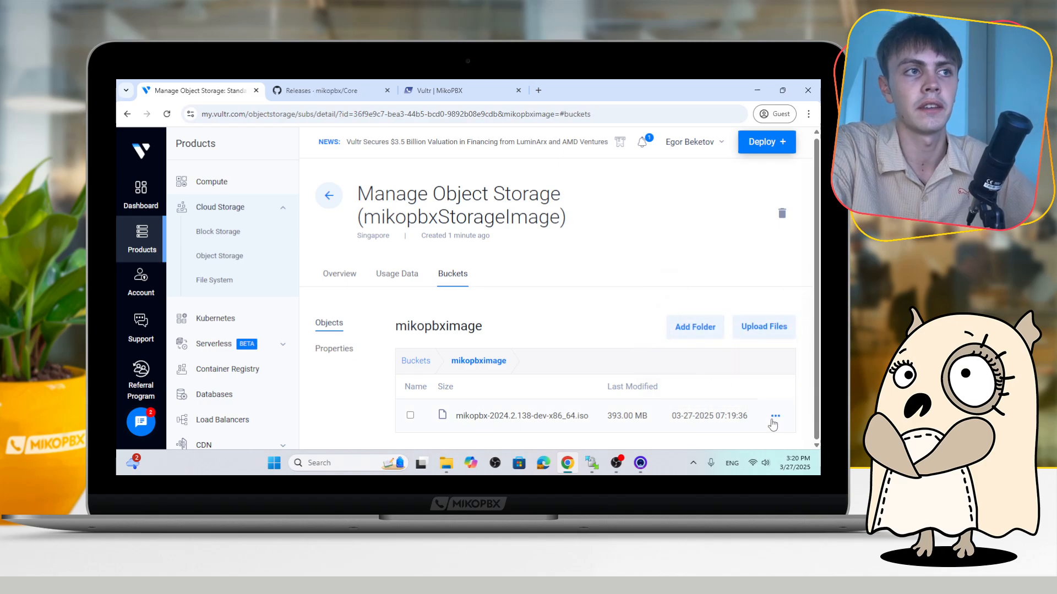
Go to the ISOs page in Vultr's Orchestration section and open the form for adding a new ISO
scroll(204, 306, "down", 1)
scroll(204, 306, "down", 1)
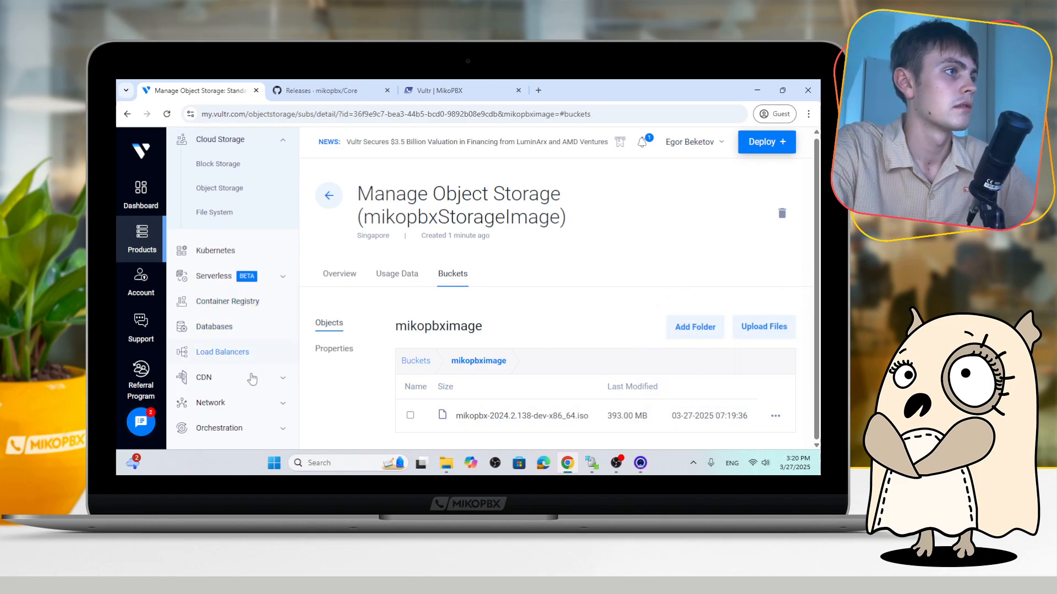
left_click(283, 435)
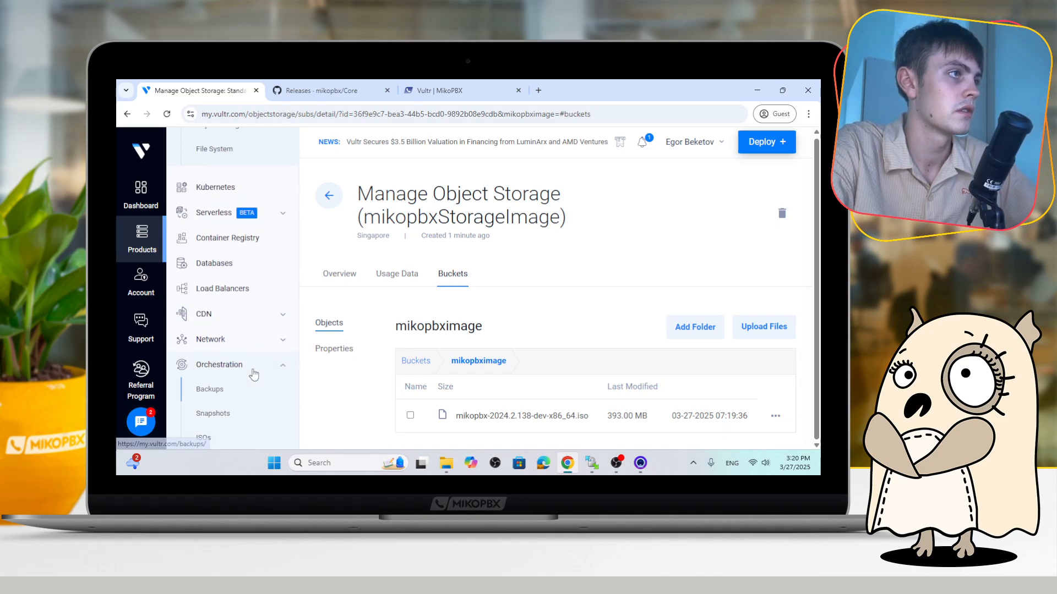
left_click(219, 407)
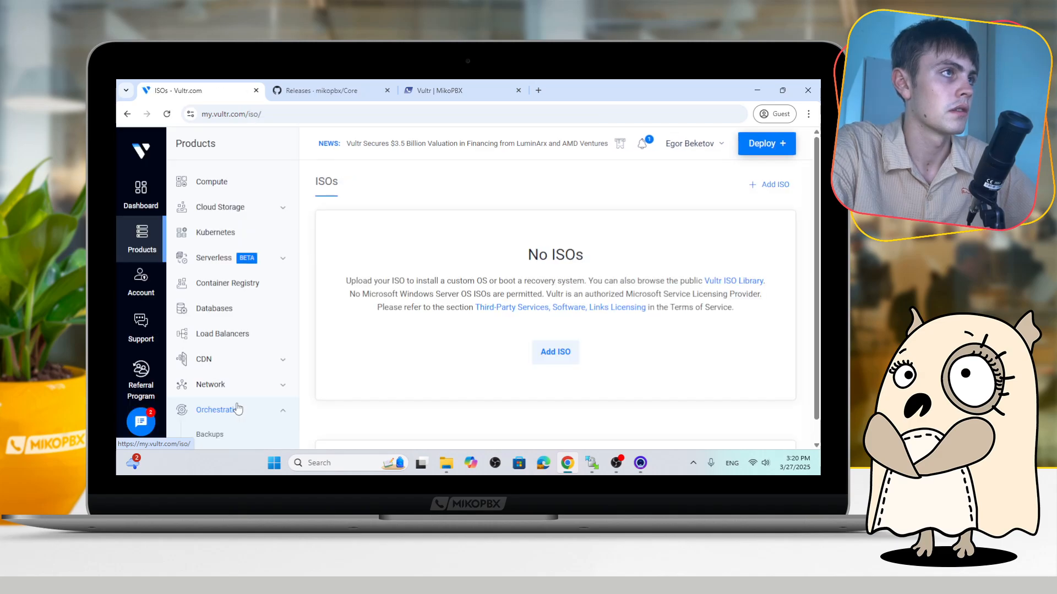
scroll(538, 342, "down", 1)
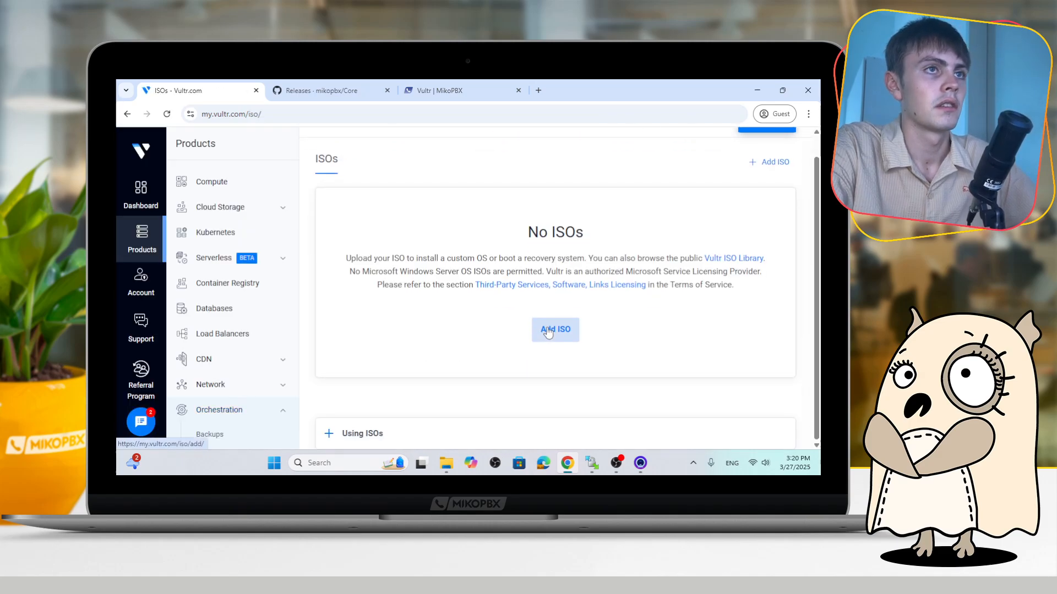
left_click(554, 330)
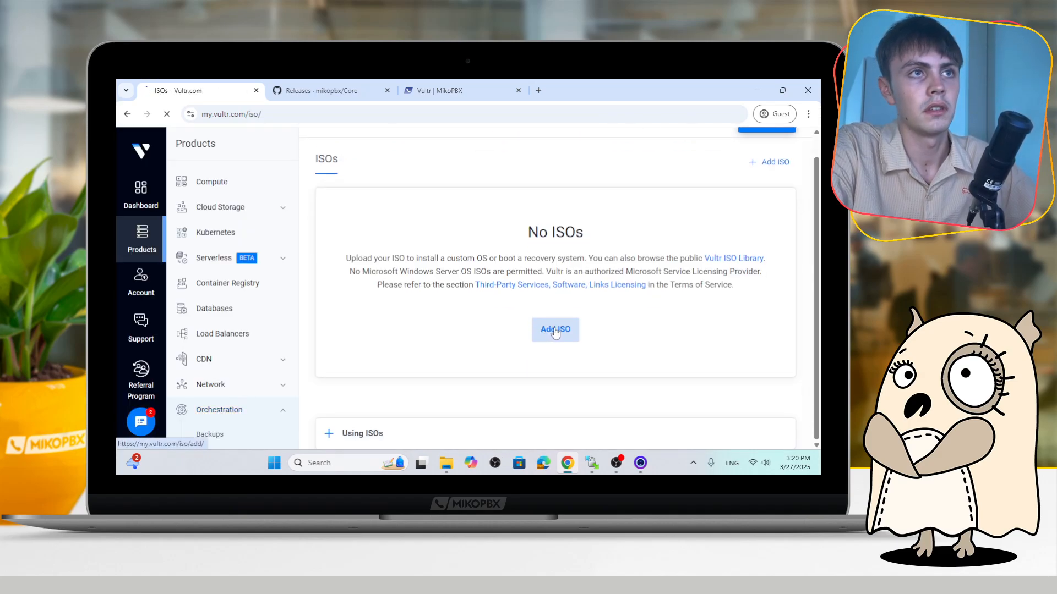
Upload the MikoPBX ISO from the copied mikopbximage bucket URL and return to the list of ISOs
left_click(495, 246)
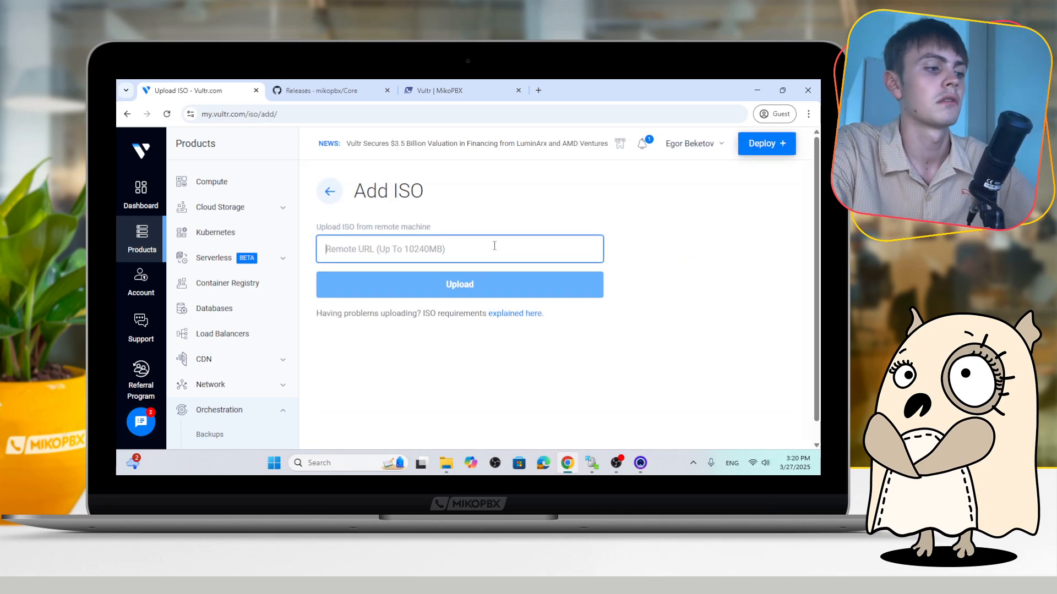
key("ctrl+v")
left_click(491, 285)
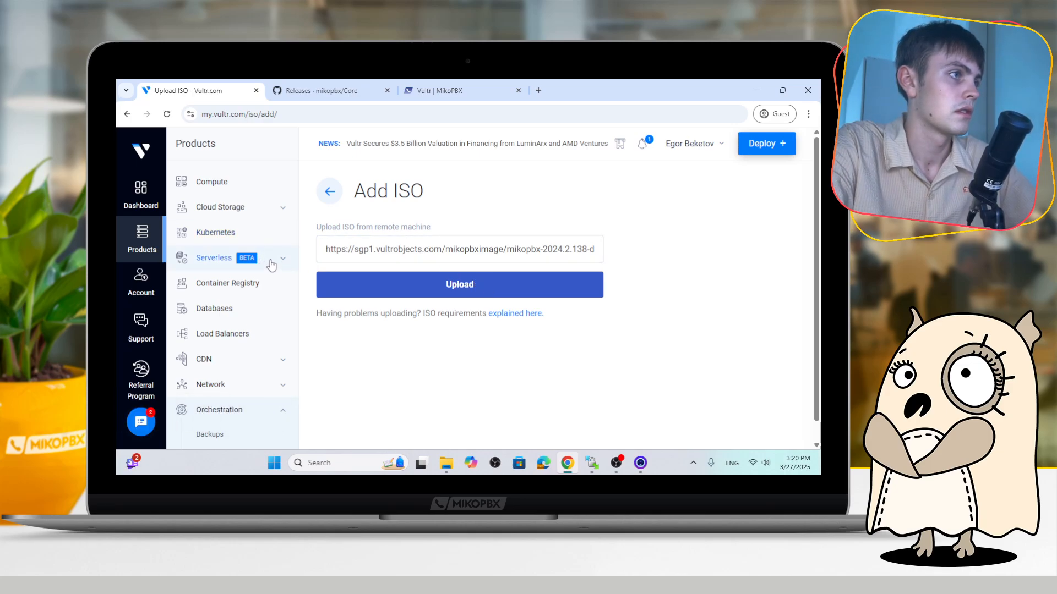
scroll(275, 264, "down", 2)
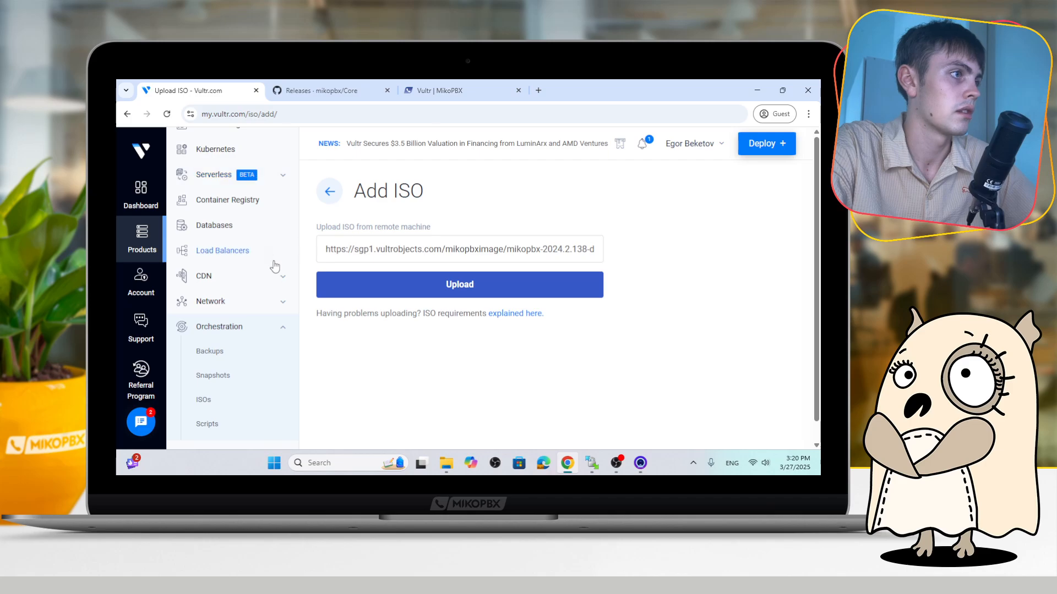
left_click(254, 414)
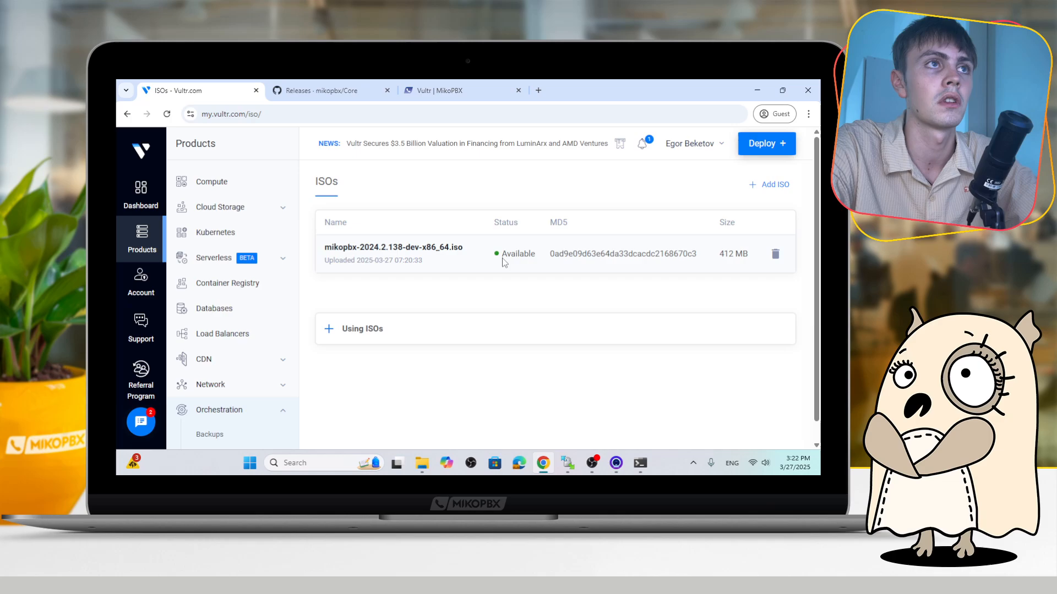
Open the account's SSH Keys settings and start adding a new SSH key
left_click(682, 144)
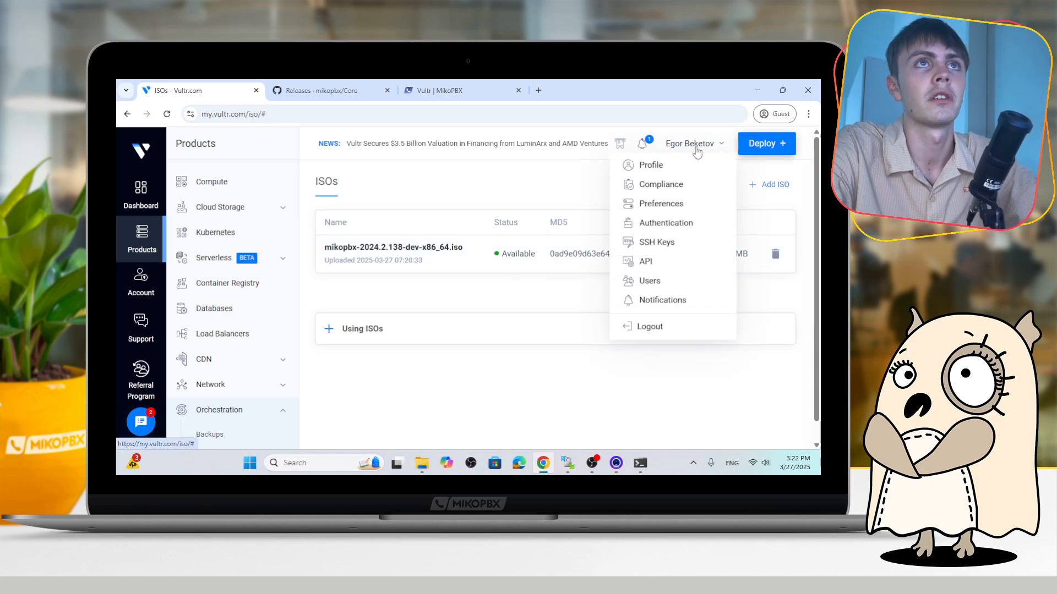
left_click(660, 247)
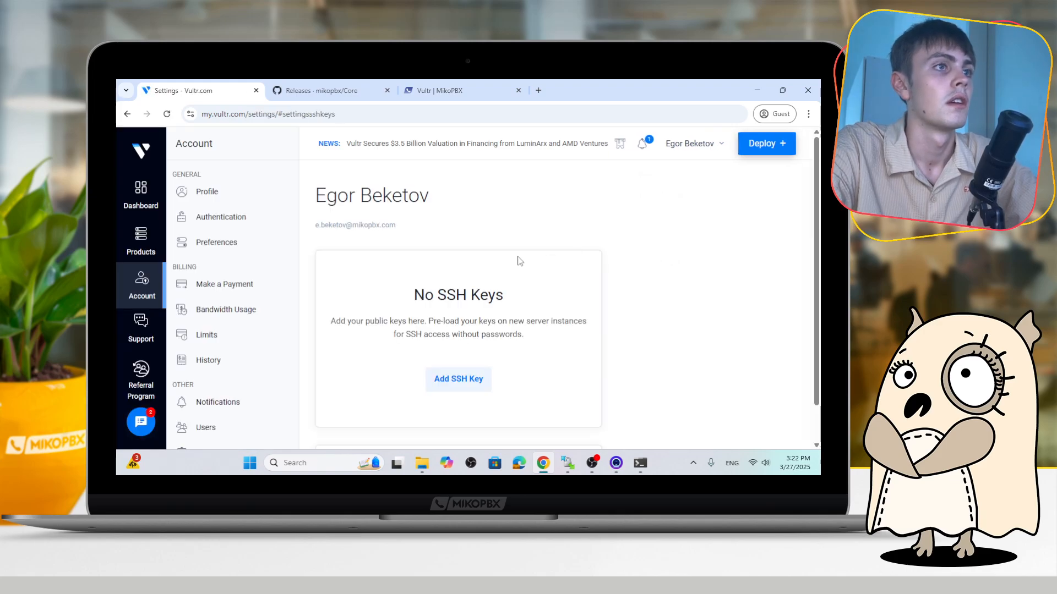
left_click(473, 347)
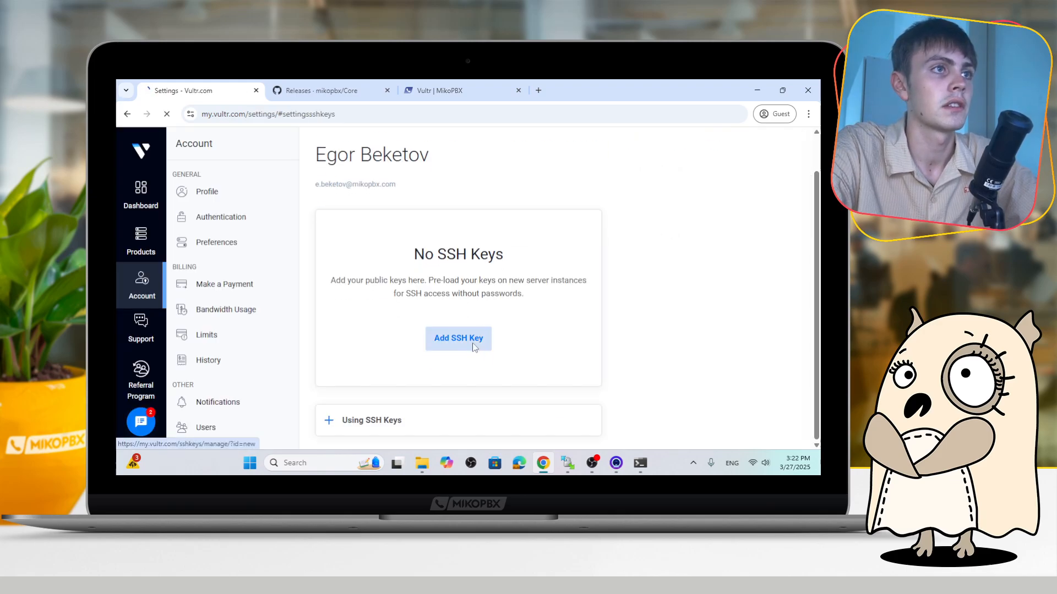
Name the new SSH key mikopbxKeyPair
left_click(419, 274)
scroll(429, 269, "down", 1)
scroll(428, 268, "up", 1)
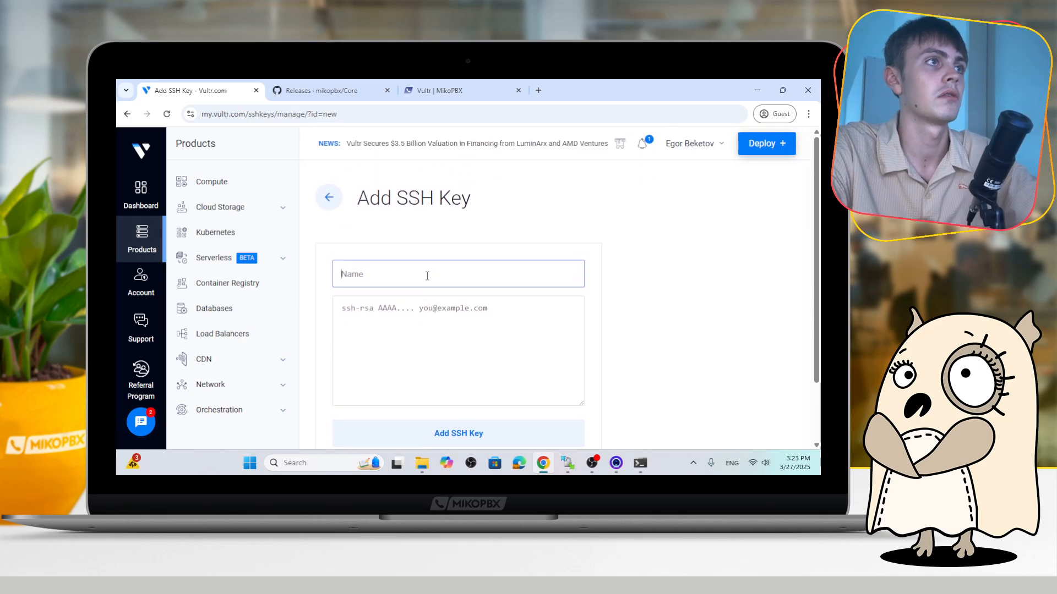
type("miko")
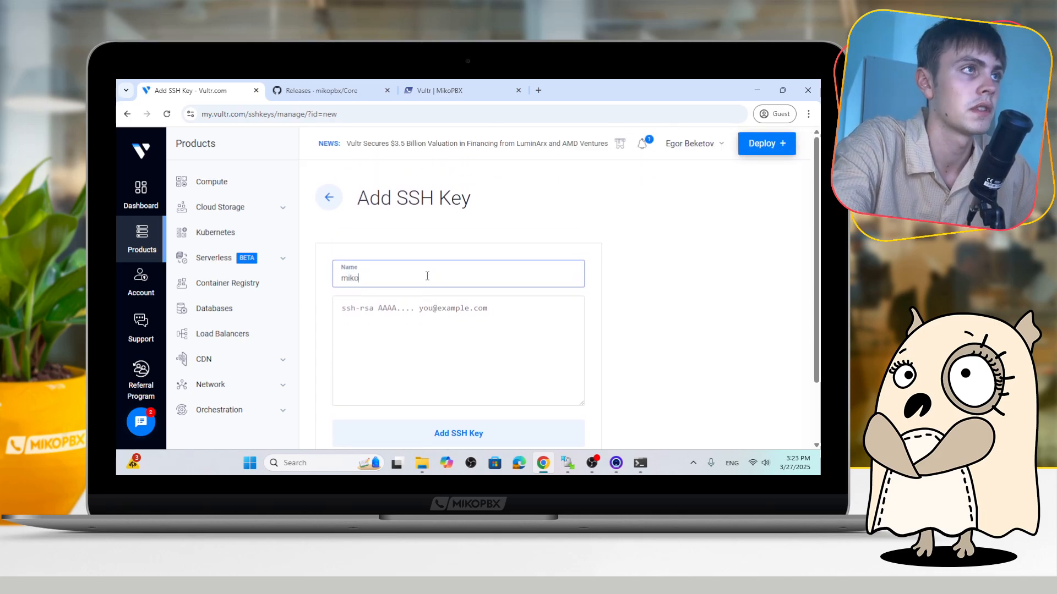
type("pbxKeyPair")
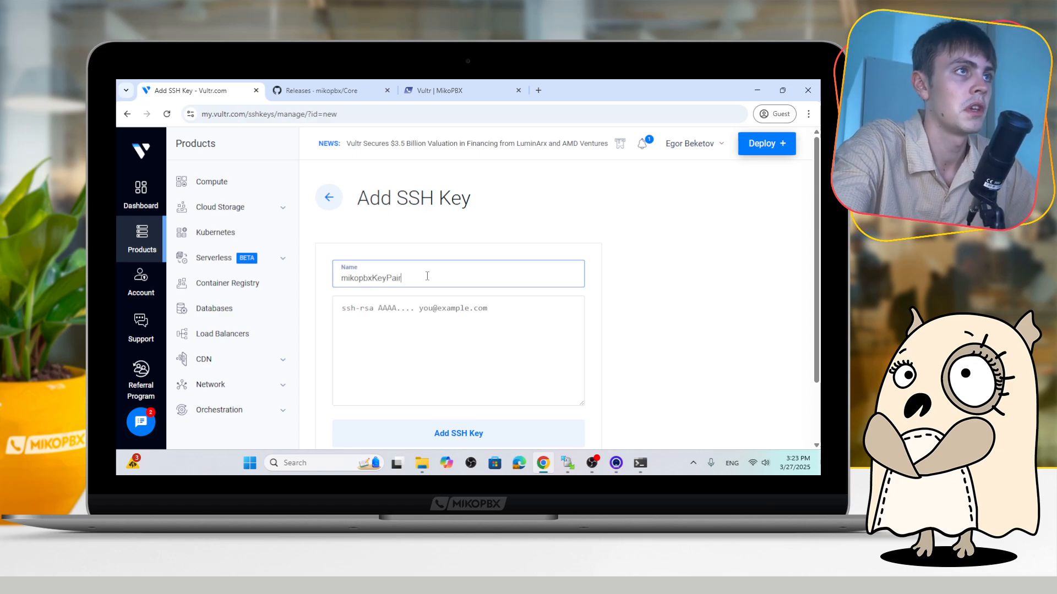
scroll(415, 283, "down", 2)
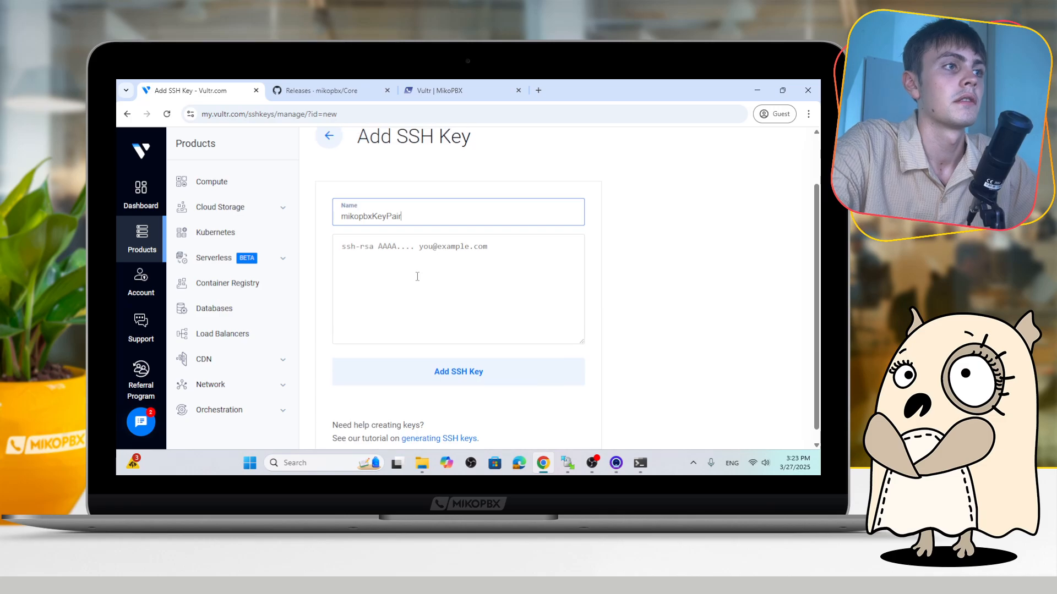
scroll(417, 297, "up", 2)
left_click(418, 308)
left_click(659, 303)
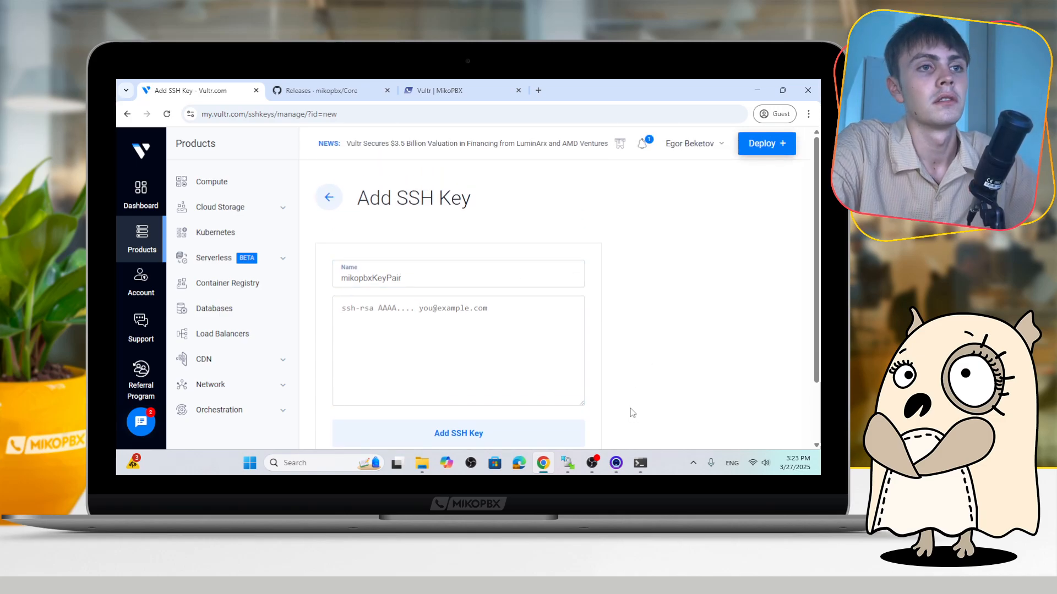
Switch to Windows PowerShell and generate an ed25519 key pair with ssh-keygen, overwriting the default file and leaving the passphrase empty
left_click(647, 460)
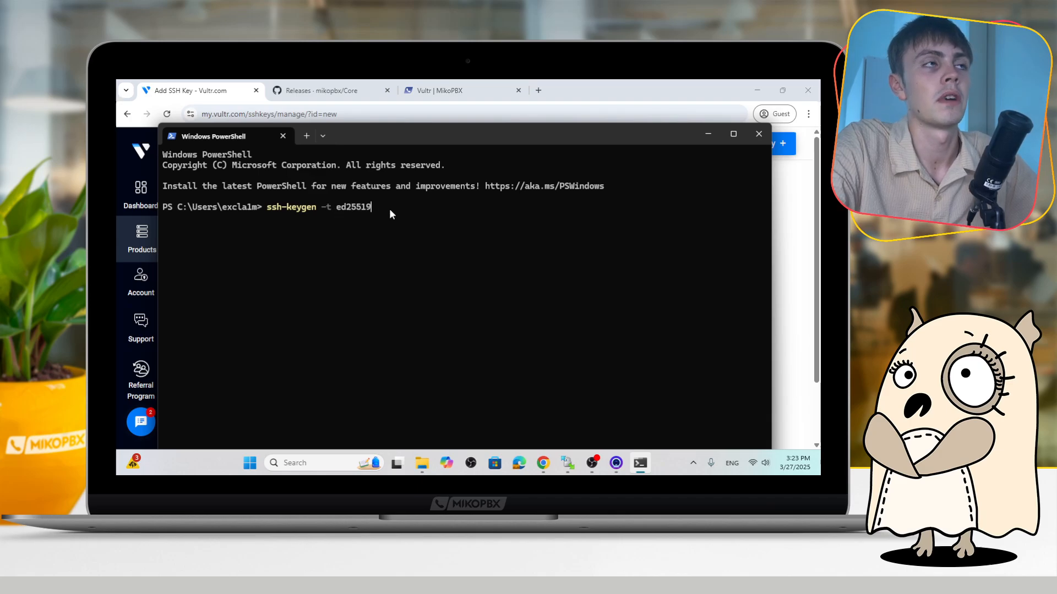
key("Return")
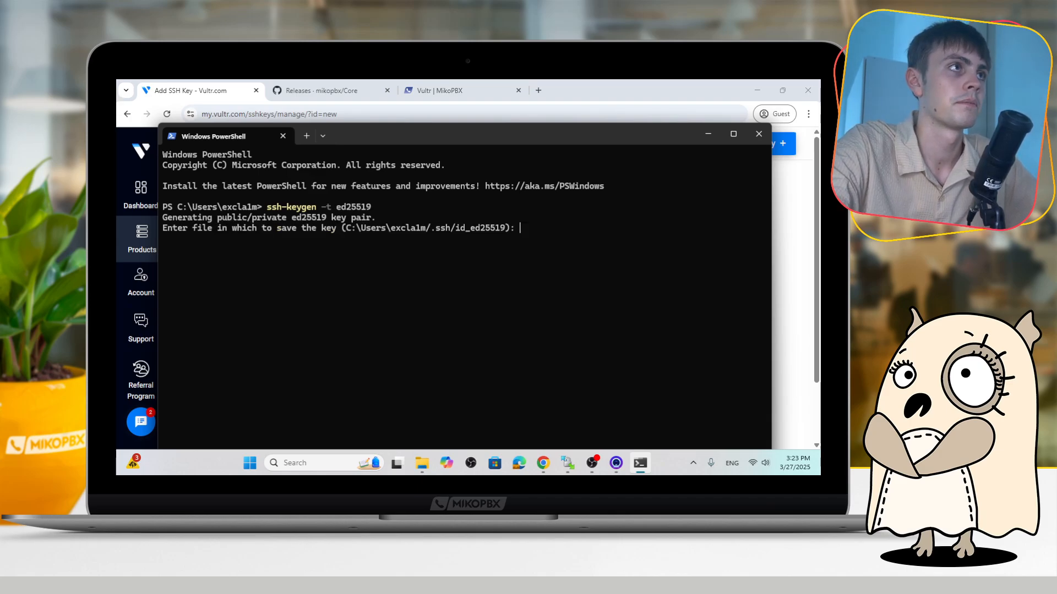
key("Return")
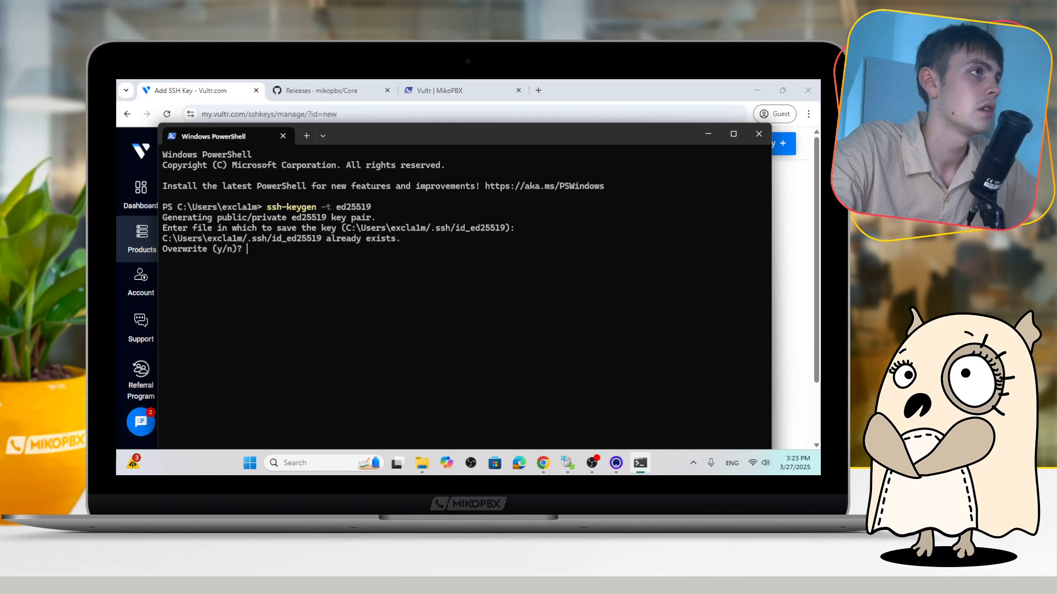
key("Return")
key("Return")
key("Return")
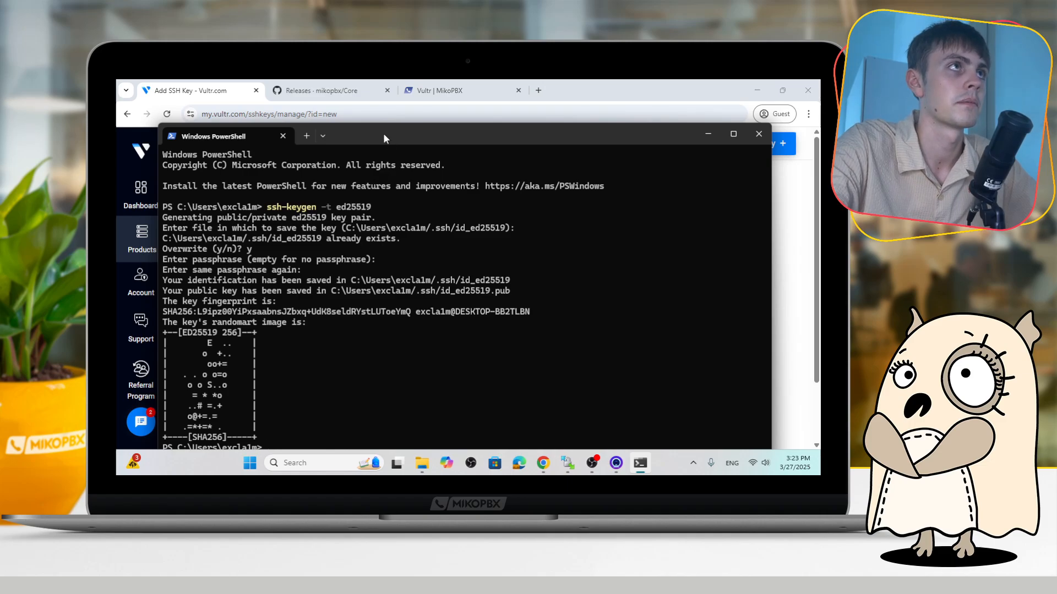
Print the public key with Get-Content ~/.ssh/id_ed25519.pub and copy it without the trailing user and host comment
left_click_drag(384, 135, 381, 109)
key("Up")
key("Up")
key("Up")
key("Up")
key("Up")
key("Up")
key("Return")
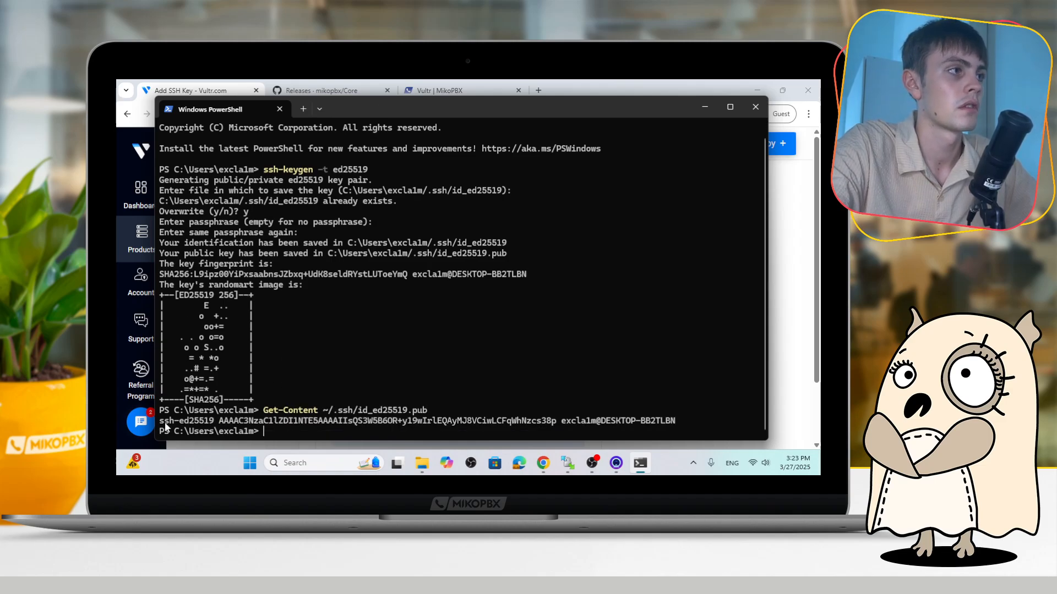
left_click_drag(160, 422, 554, 423)
key("ctrl+c")
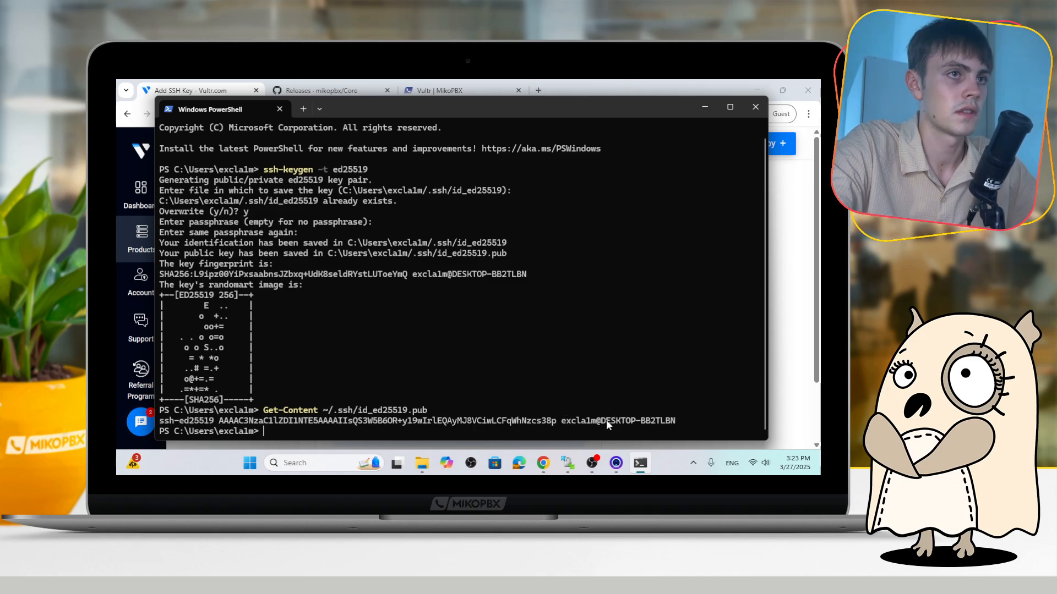
Switch back to the Vultr page, paste the copied public key into the SSH key form and add the key
left_click(783, 338)
left_click(464, 334)
key("ctrl+v")
scroll(464, 334, "down", 1)
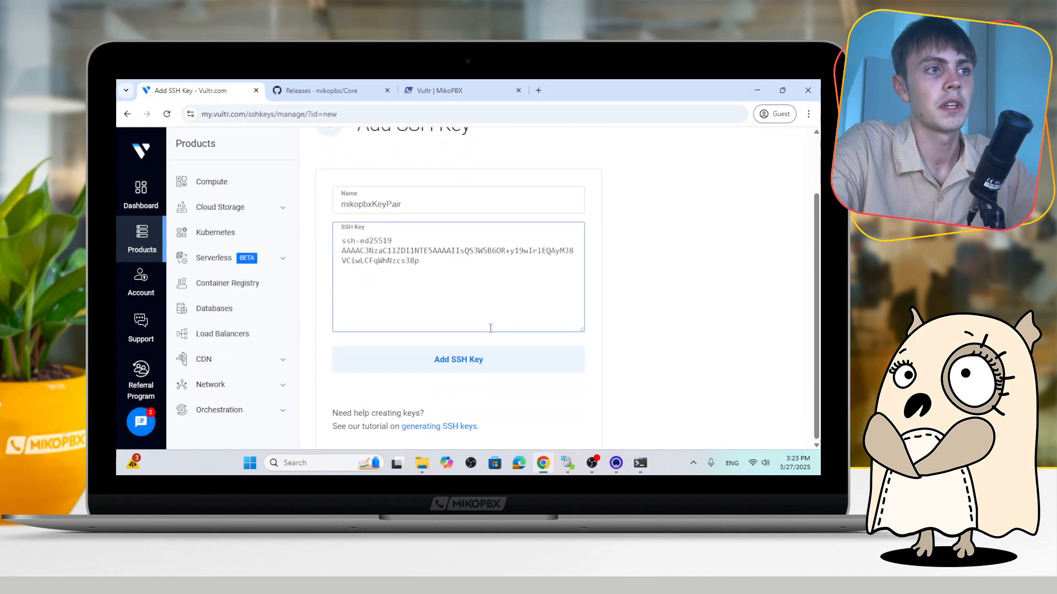
left_click(480, 365)
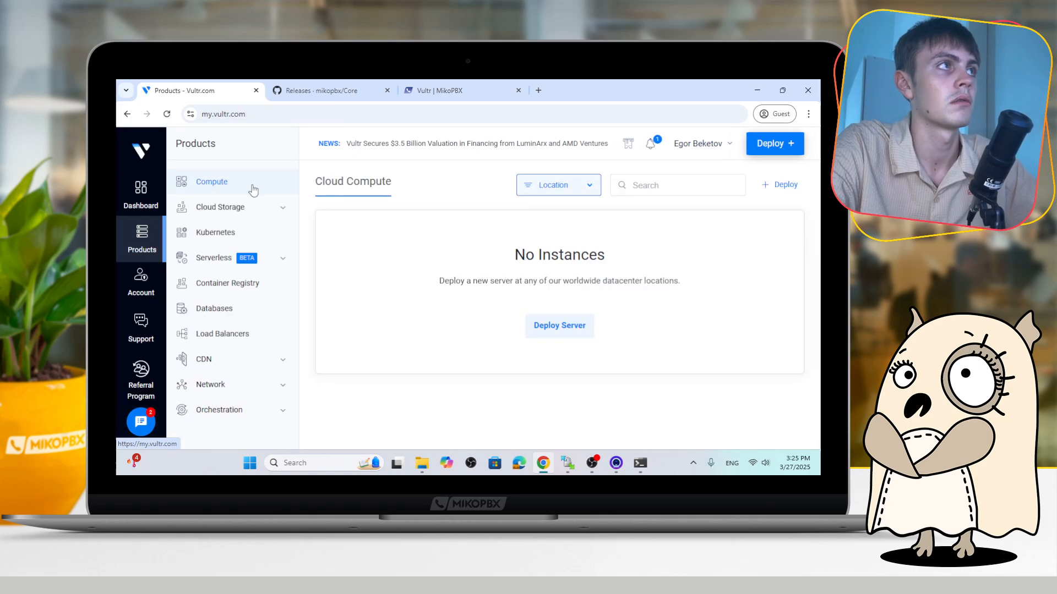
Start deploying a new Cloud Compute server and choose Singapore in Asia as its location
left_click(570, 324)
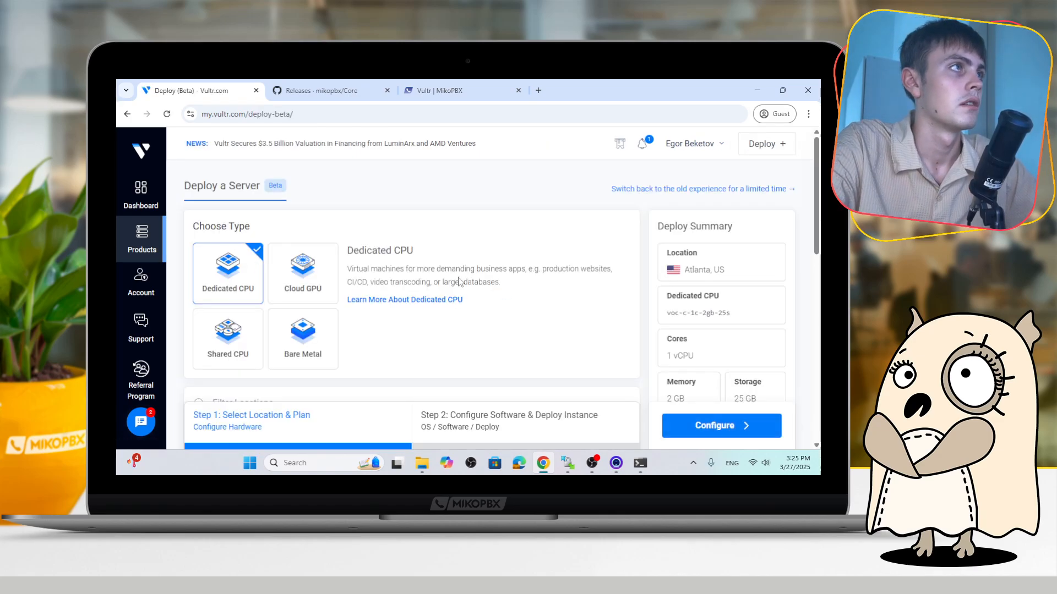
scroll(458, 281, "down", 4)
scroll(361, 299, "up", 4)
scroll(306, 279, "down", 4)
left_click(217, 266)
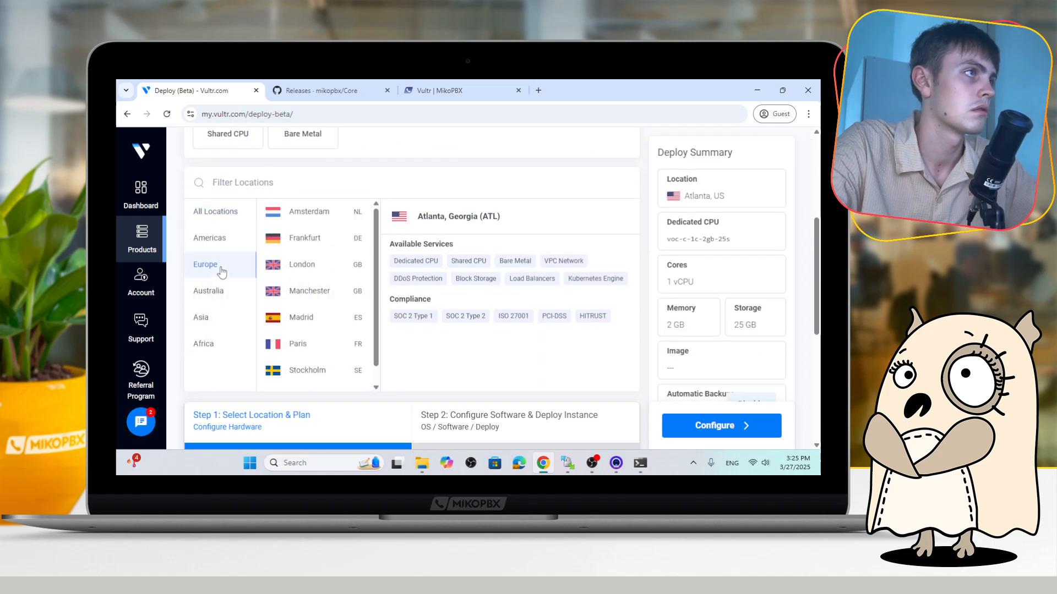
left_click(217, 318)
scroll(336, 314, "down", 1)
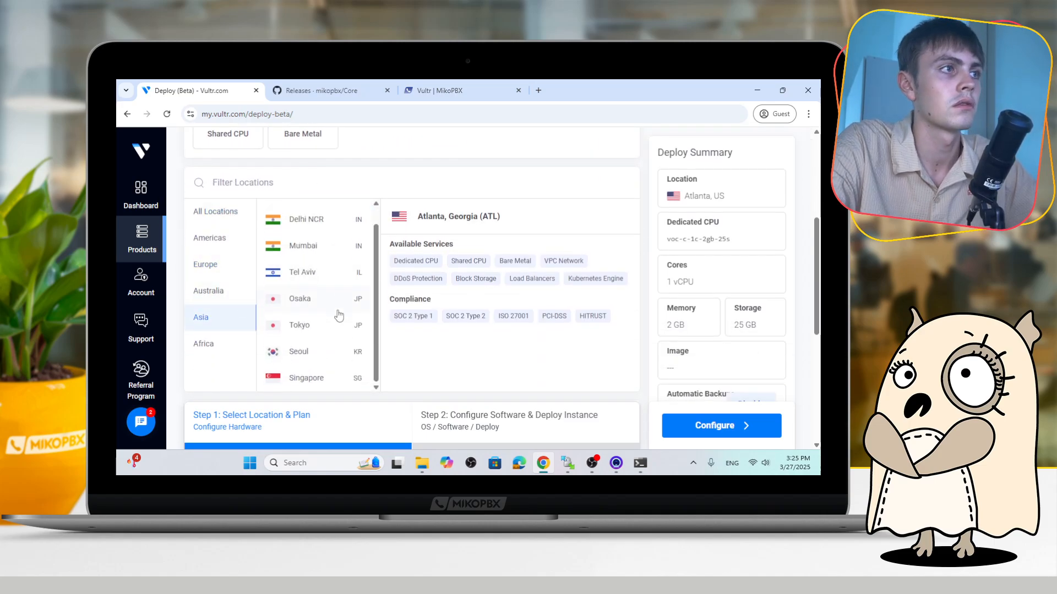
left_click(323, 378)
Review the available Dedicated CPU plans, keep voc-c-1c-2gb-25s, and disable automatic backups after acknowledging the risks
scroll(428, 356, "down", 5)
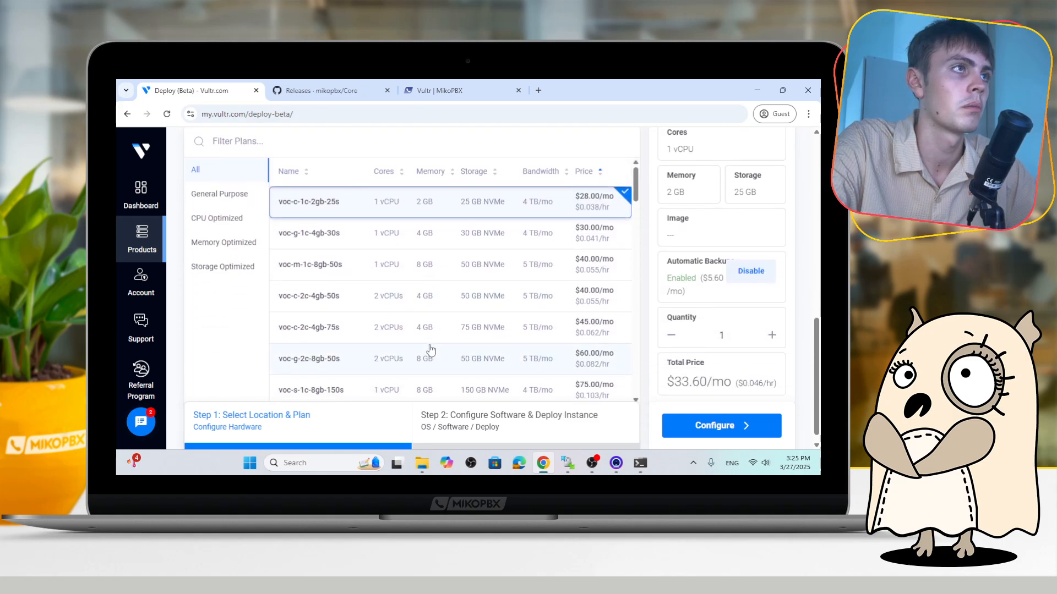
scroll(427, 349, "up", 1)
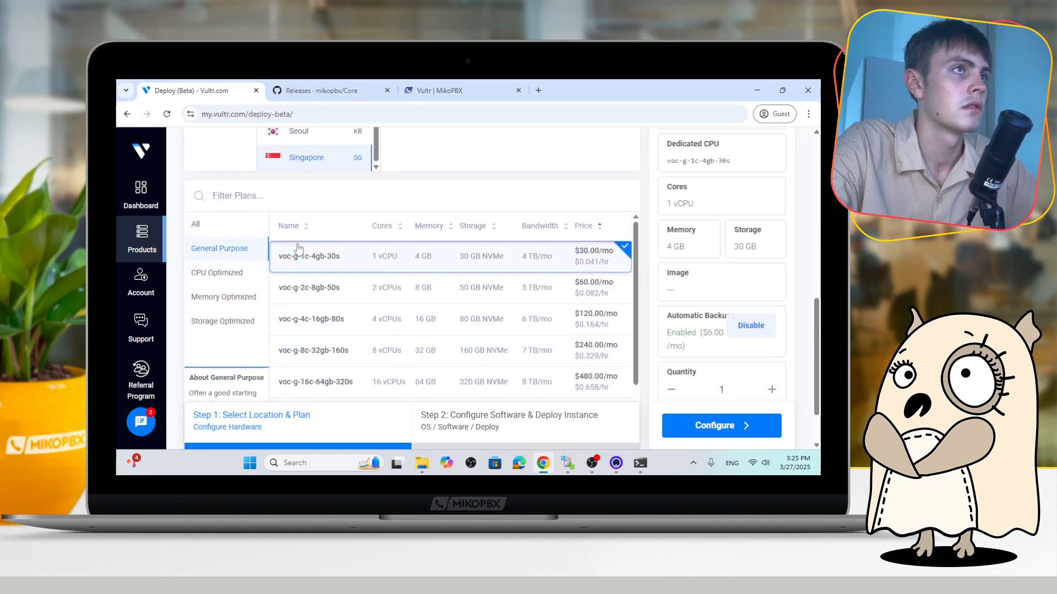
scroll(363, 266, "up", 2)
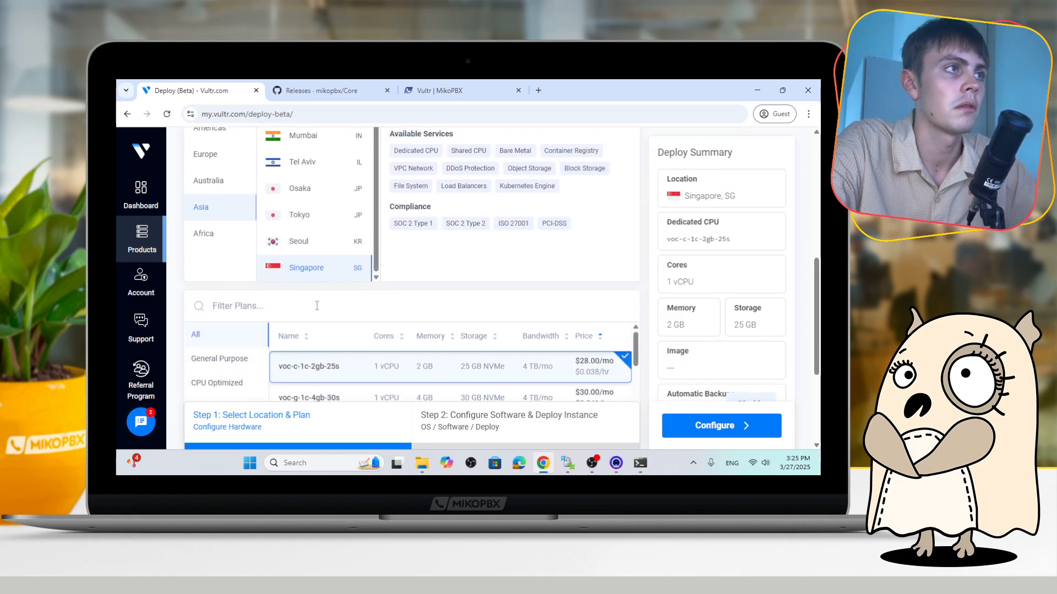
scroll(336, 298, "down", 2)
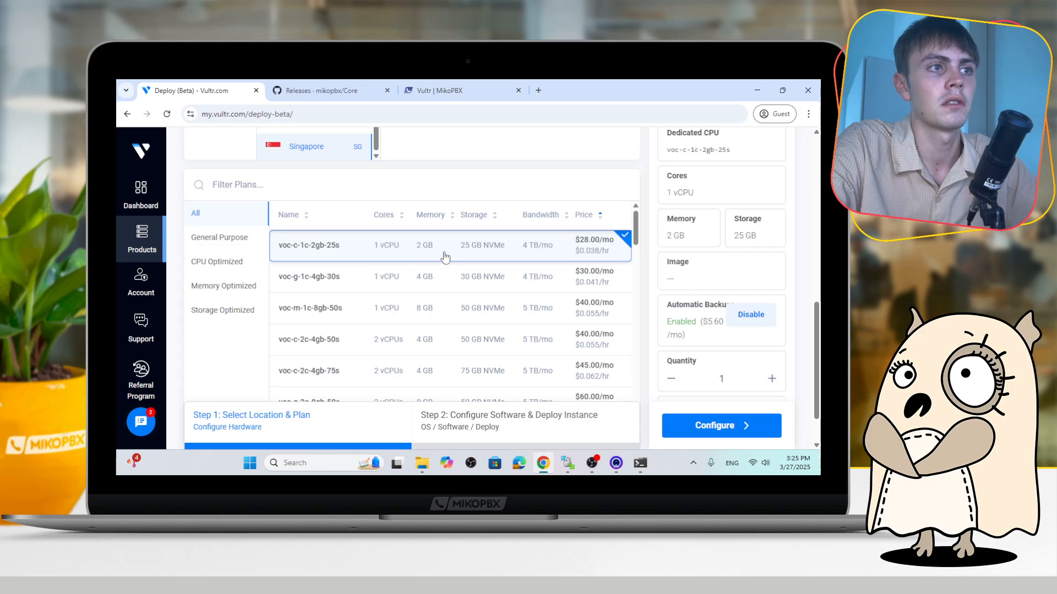
left_click(753, 322)
left_click(396, 347)
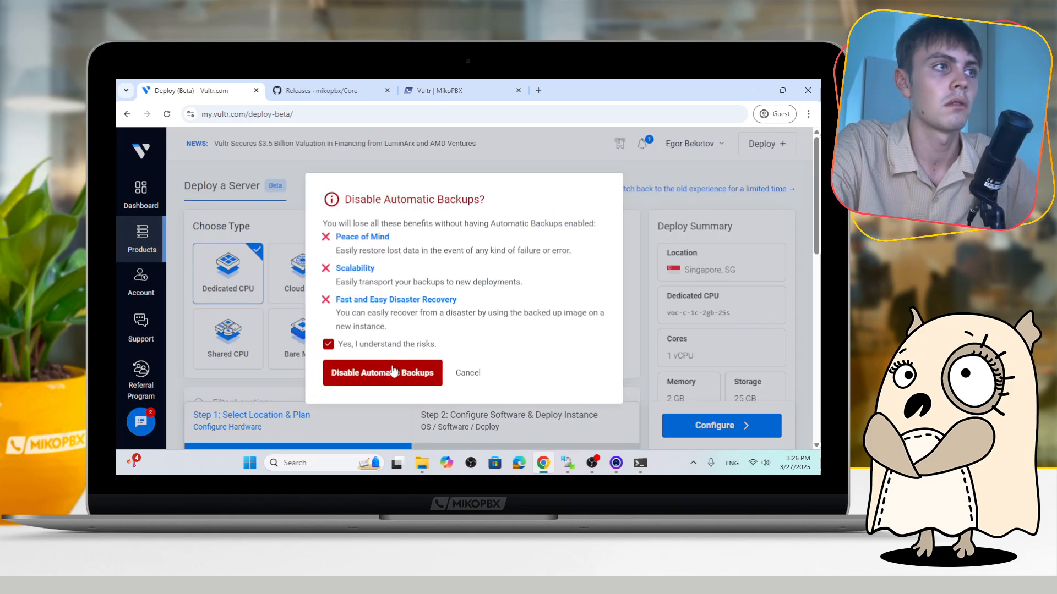
left_click(418, 374)
Proceed to the software configuration and select the custom mikopbx-2024.2.138 ISO as the server's image
scroll(528, 335, "down", 10)
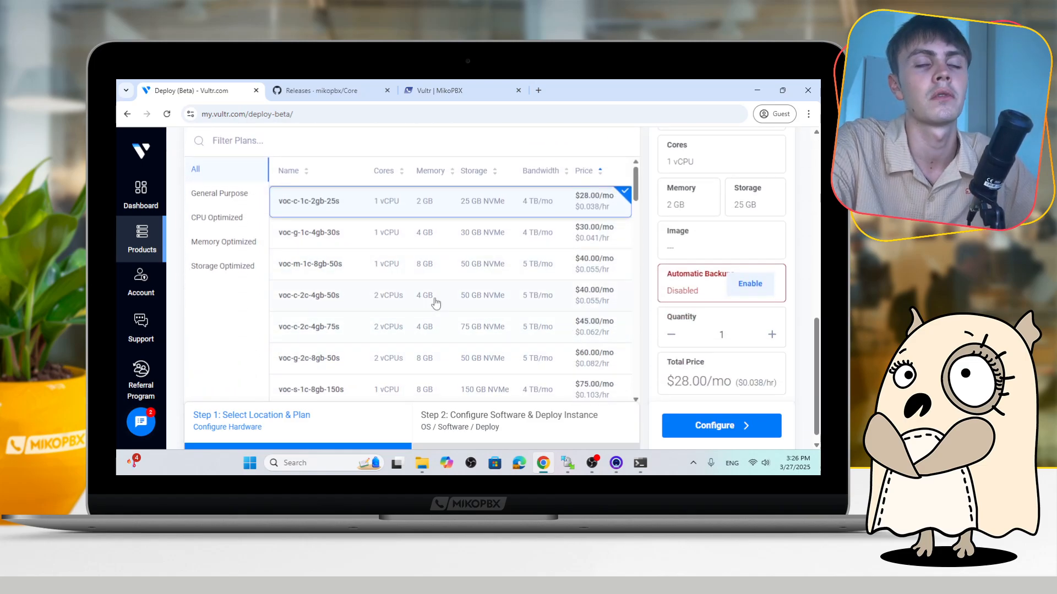
scroll(622, 362, "down", 2)
scroll(551, 341, "up", 5)
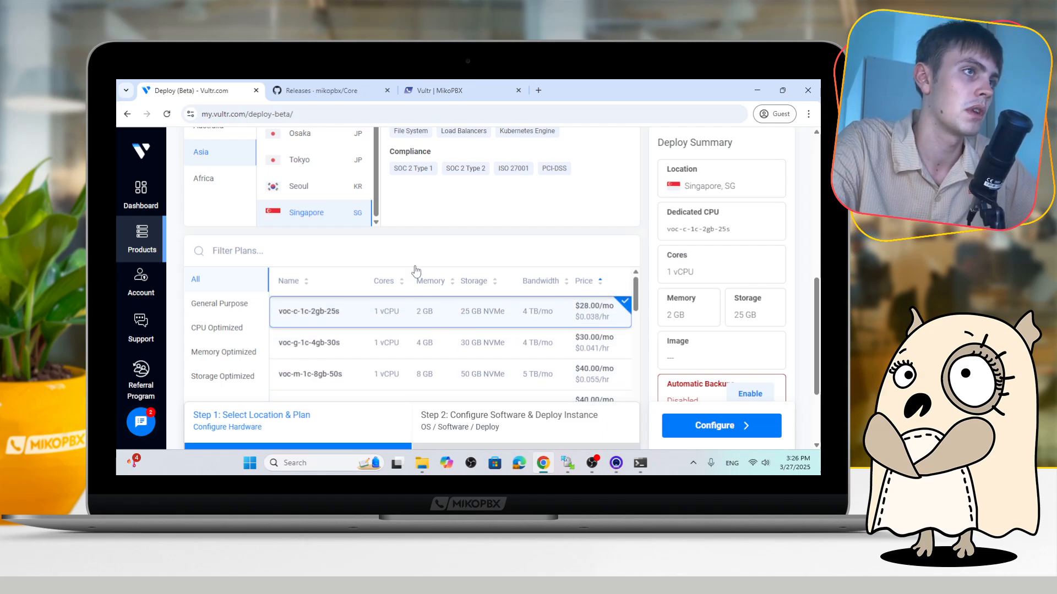
scroll(413, 284, "down", 2)
scroll(426, 286, "up", 3)
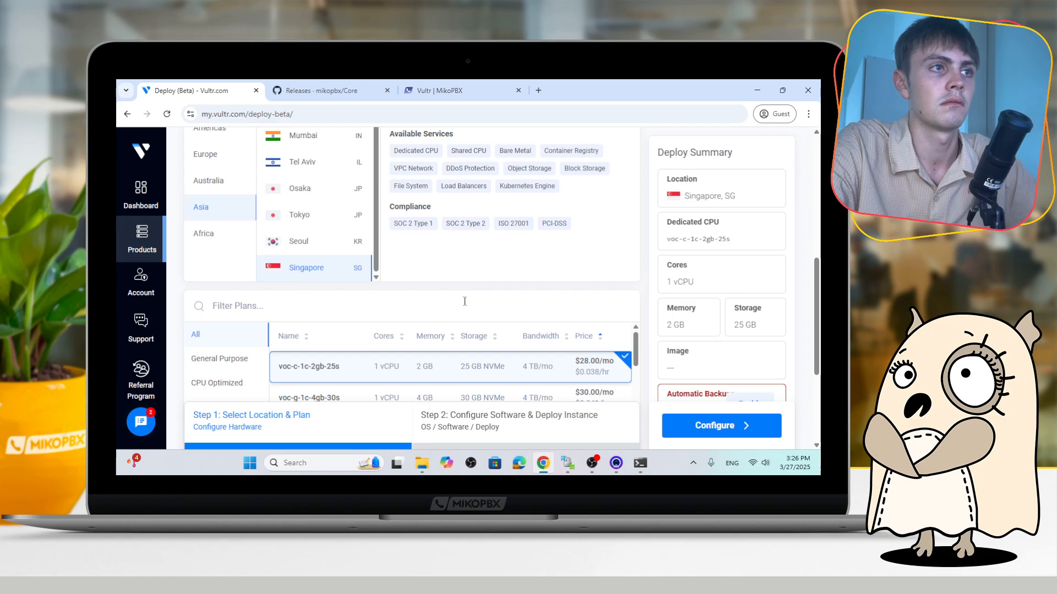
scroll(475, 303, "up", 1)
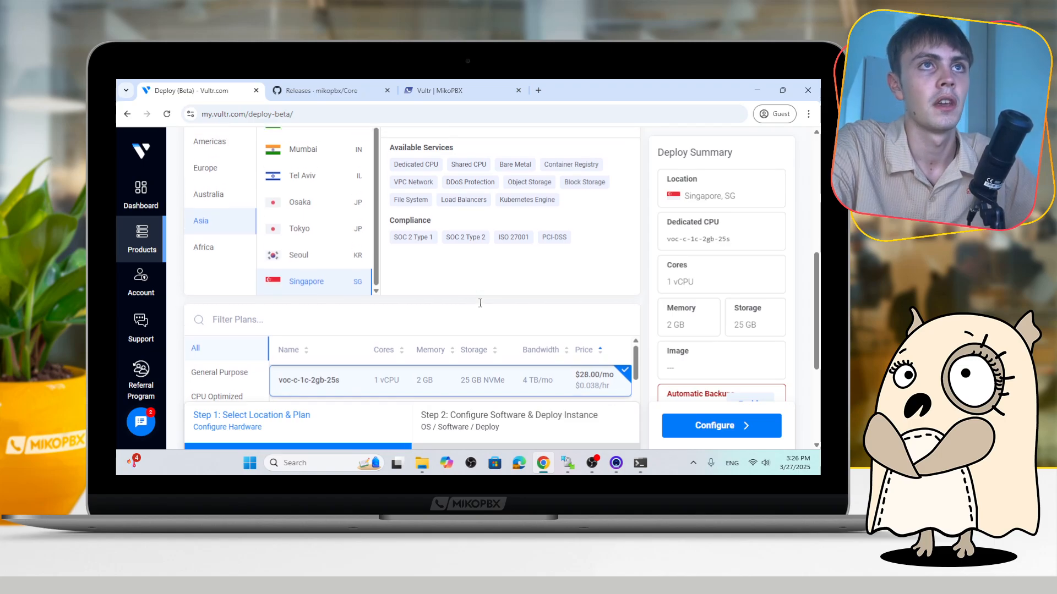
scroll(460, 314, "down", 2)
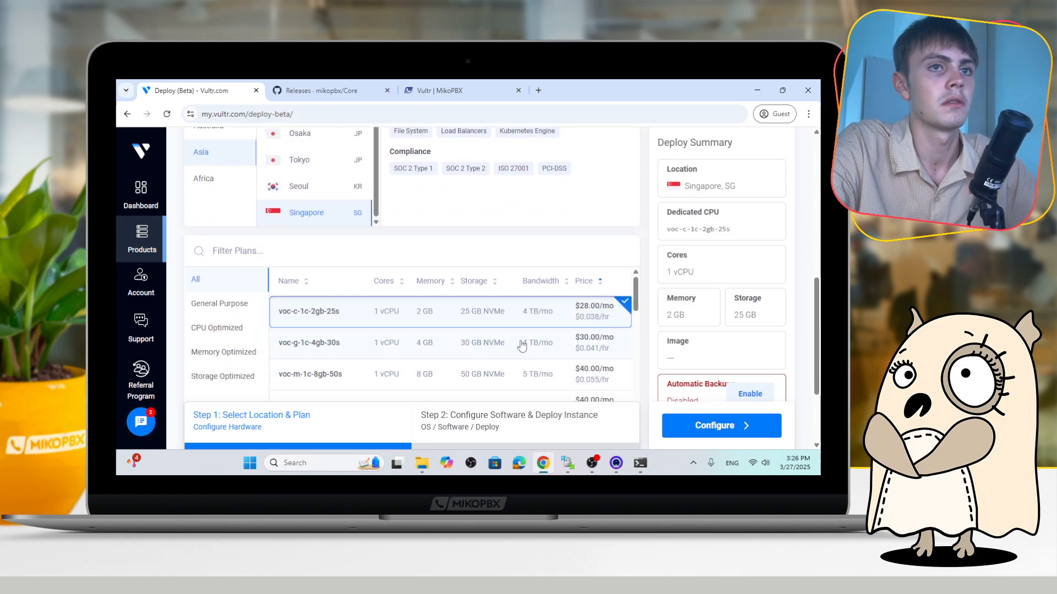
left_click(694, 426)
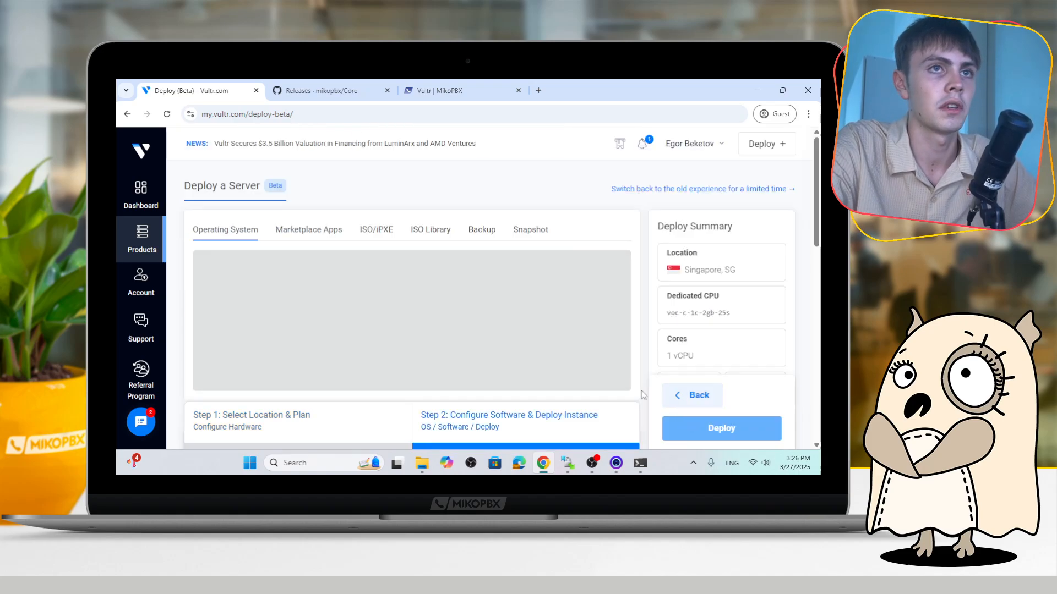
left_click(376, 230)
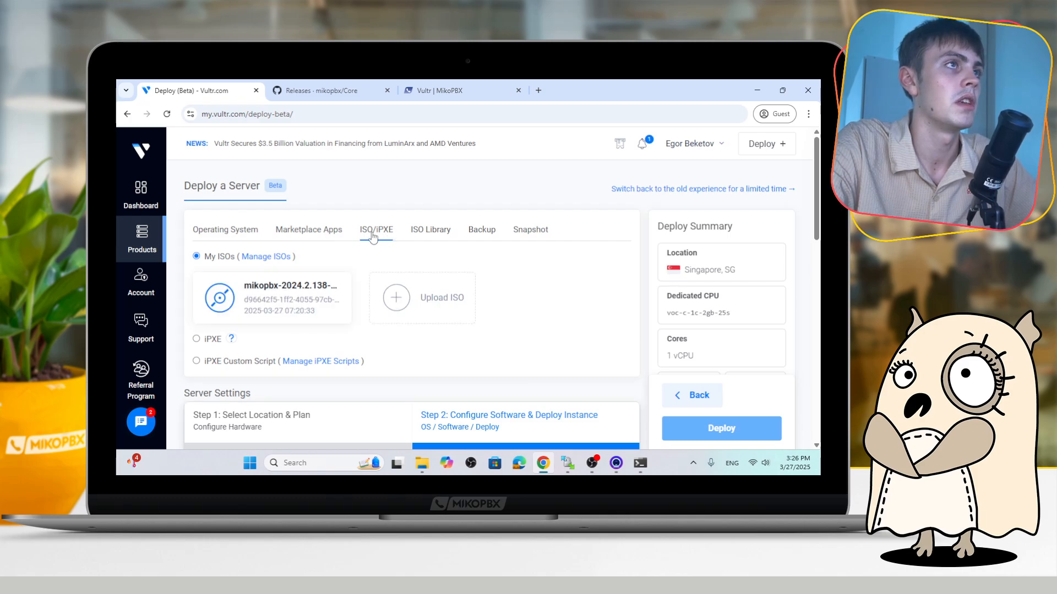
left_click(307, 299)
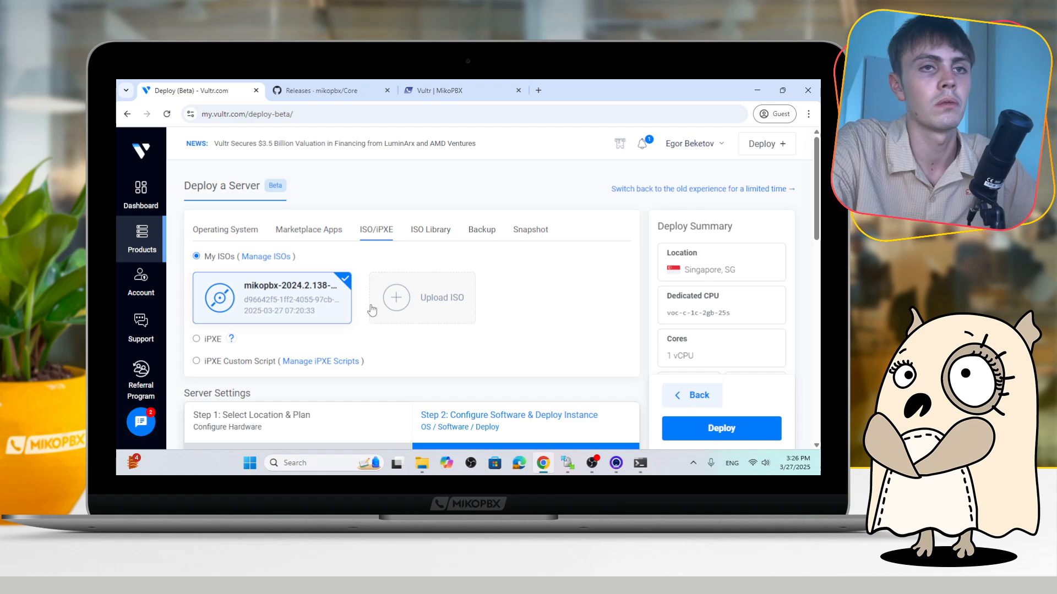
Assign the mikopbxKeyPair SSH key to the server in its server settings
scroll(385, 297, "down", 3)
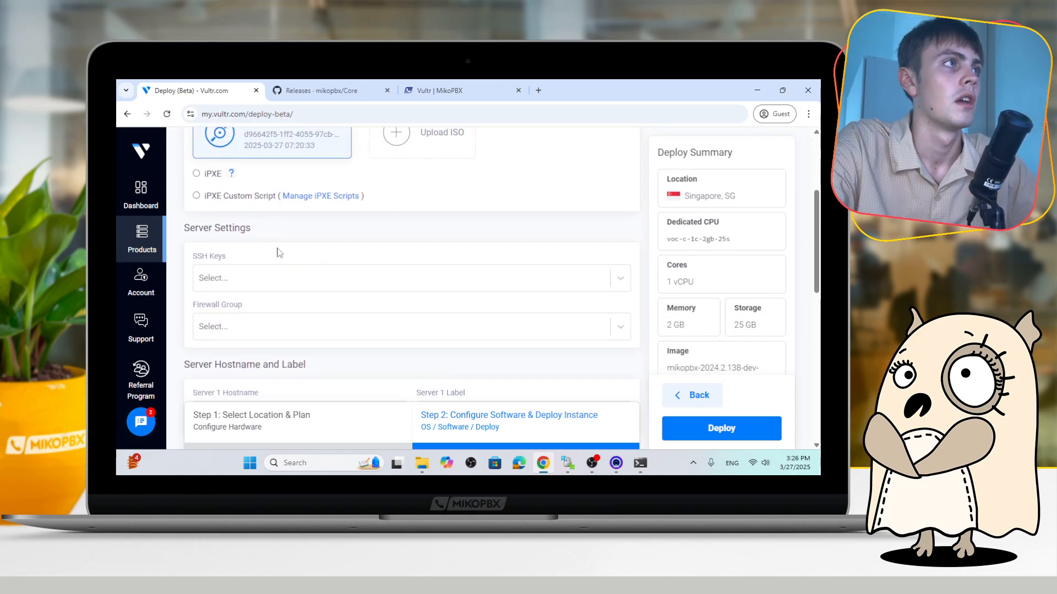
scroll(276, 252, "up", 1)
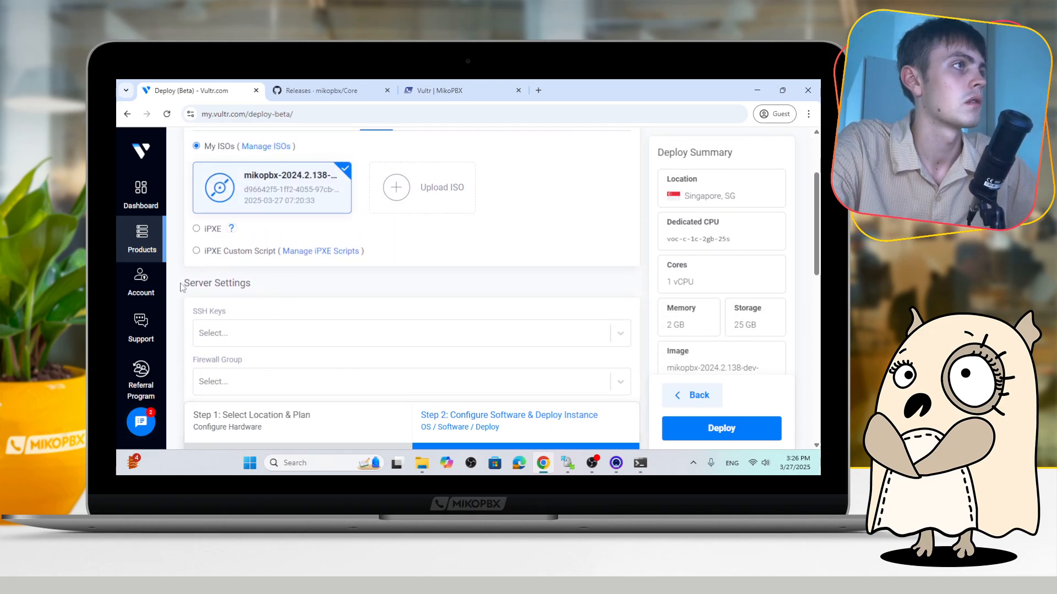
left_click_drag(182, 286, 250, 285)
left_click(289, 289)
scroll(268, 286, "down", 1)
left_click(268, 286)
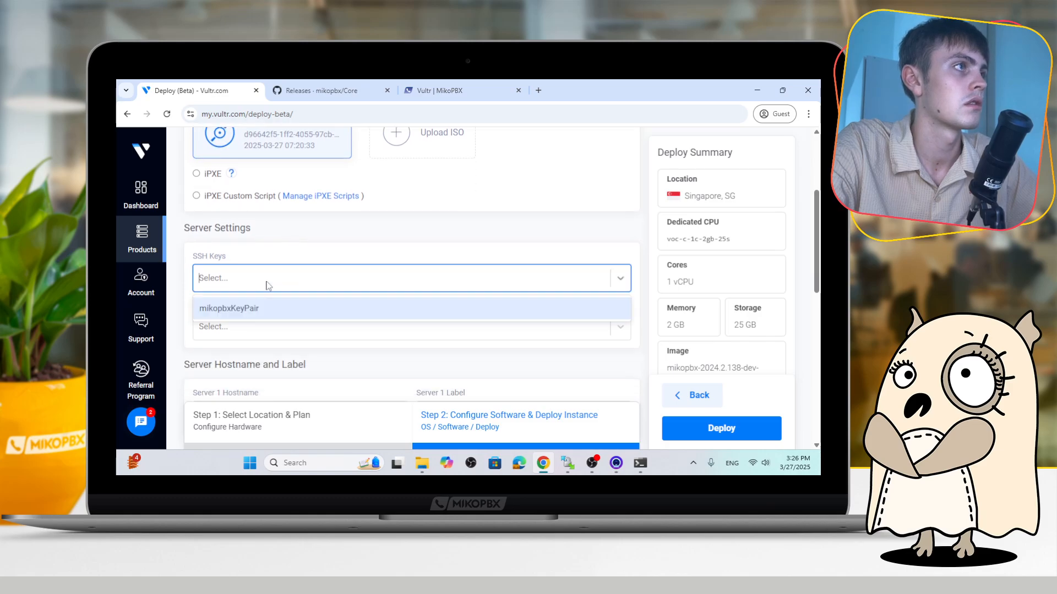
left_click(242, 308)
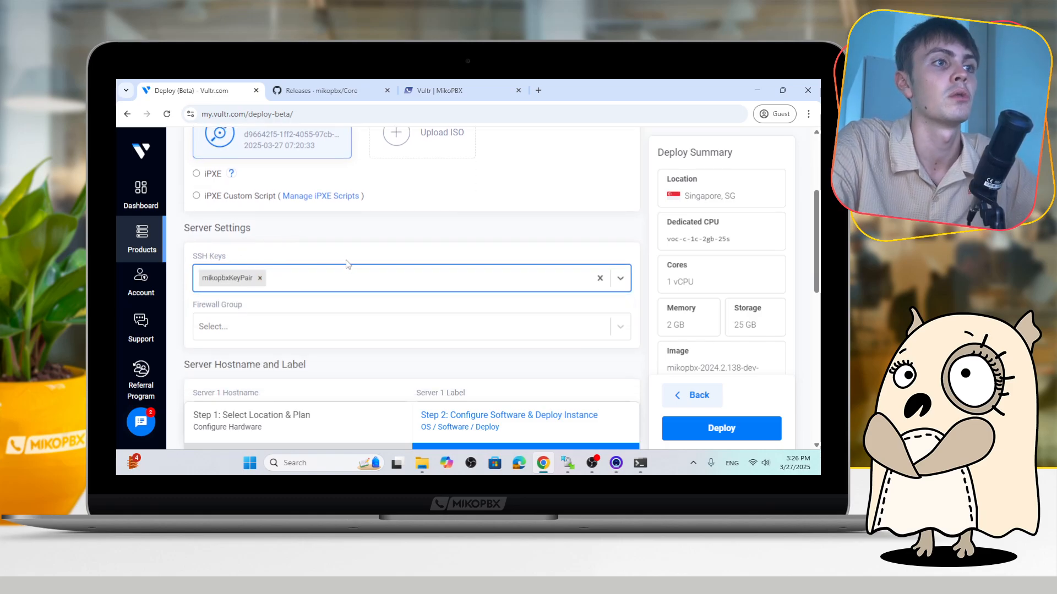
Review the hostname and additional feature settings, keep Public IPv4 enabled, and deploy the server
scroll(347, 263, "down", 6)
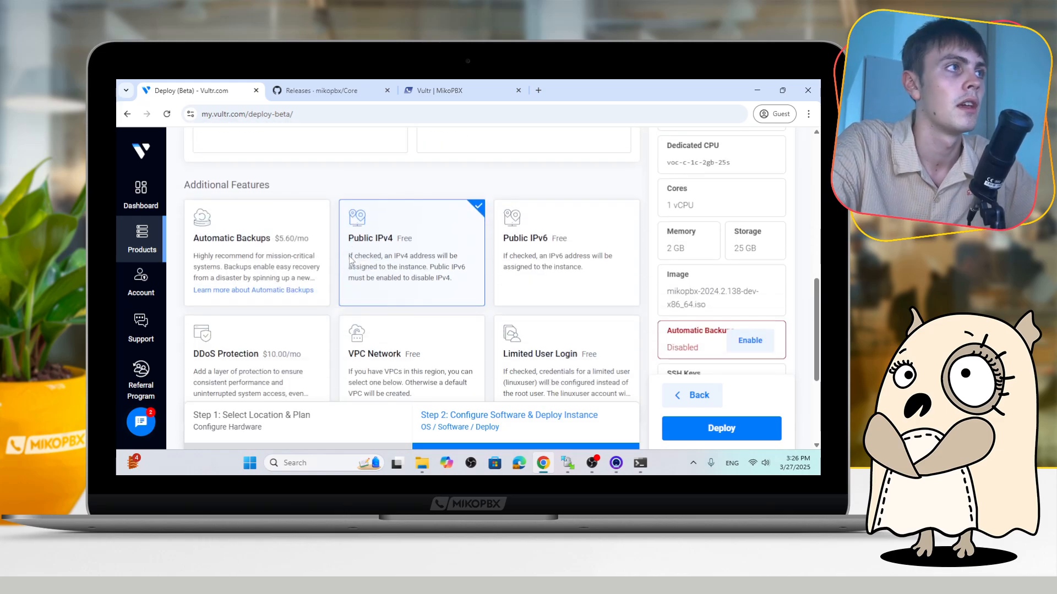
scroll(348, 255, "up", 3)
scroll(349, 255, "up", 3)
scroll(349, 256, "down", 4)
scroll(349, 256, "up", 1)
scroll(349, 256, "down", 2)
scroll(608, 346, "down", 1)
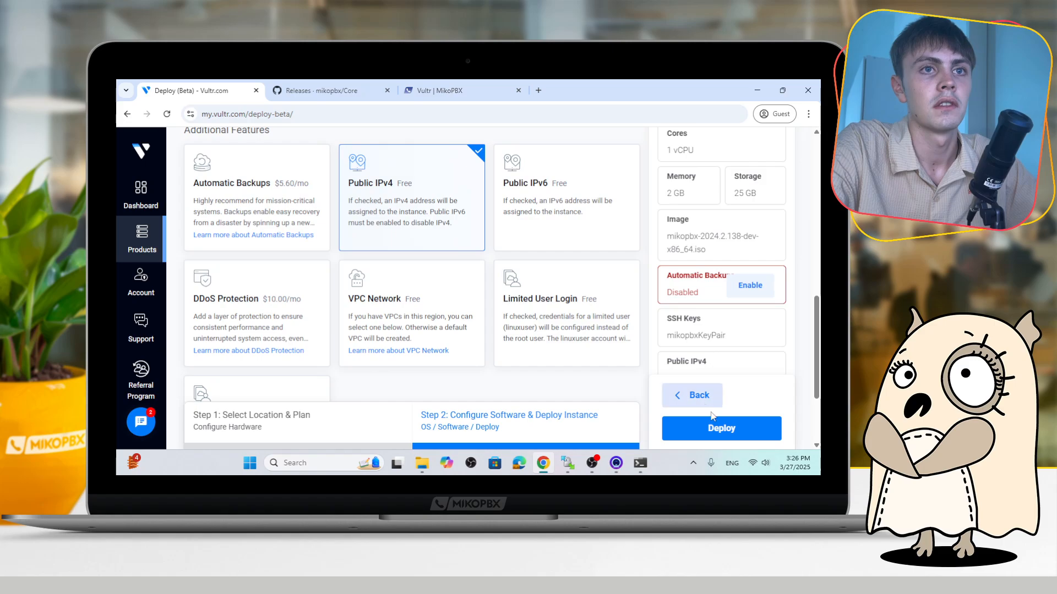
left_click(712, 432)
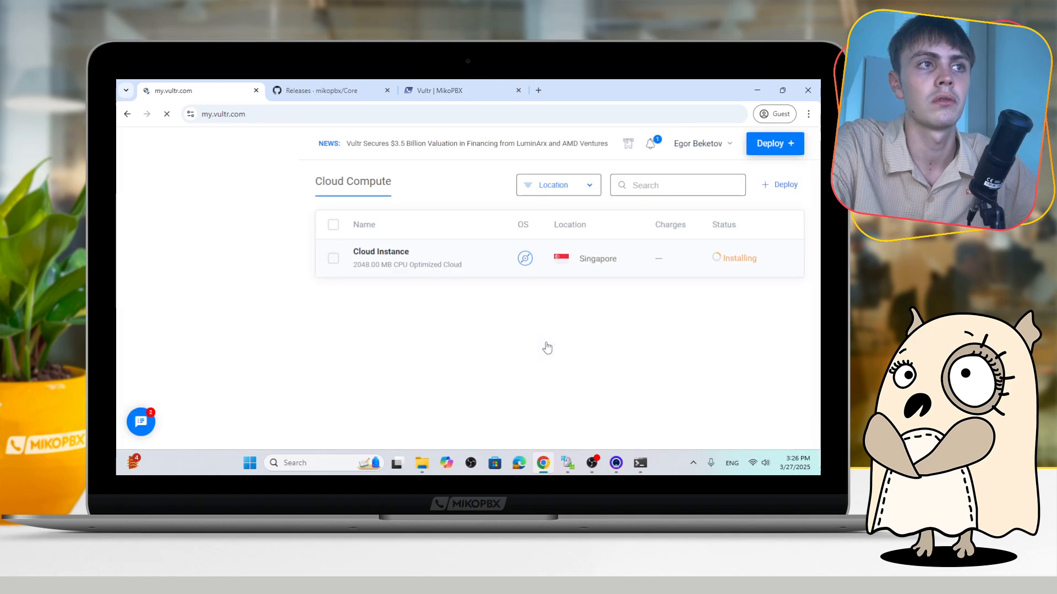
Stop the newly deployed Singapore cloud instance and confirm the shutdown
left_click(333, 258)
left_click(442, 175)
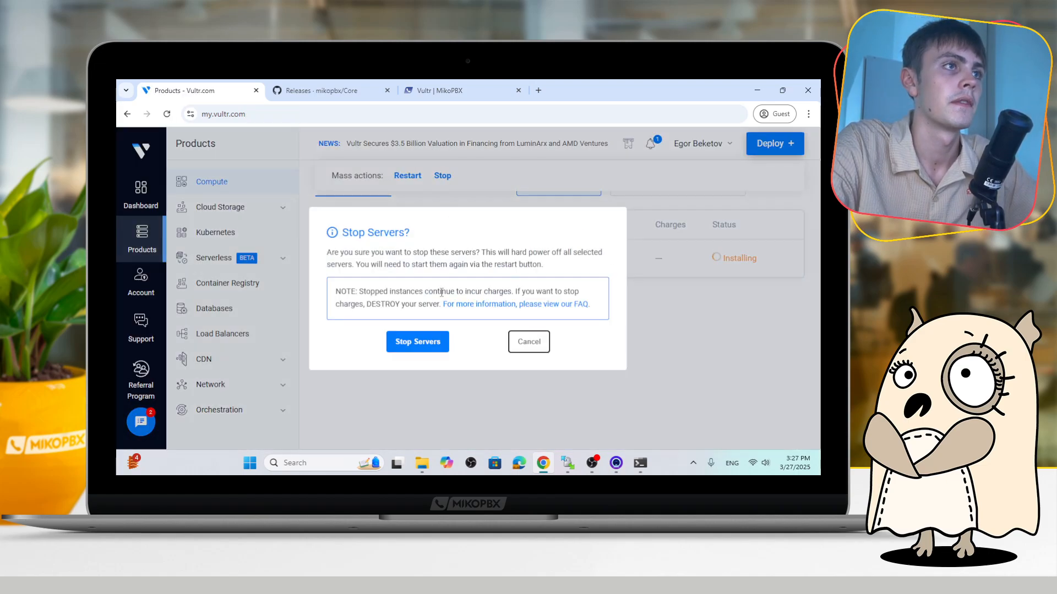
left_click(438, 339)
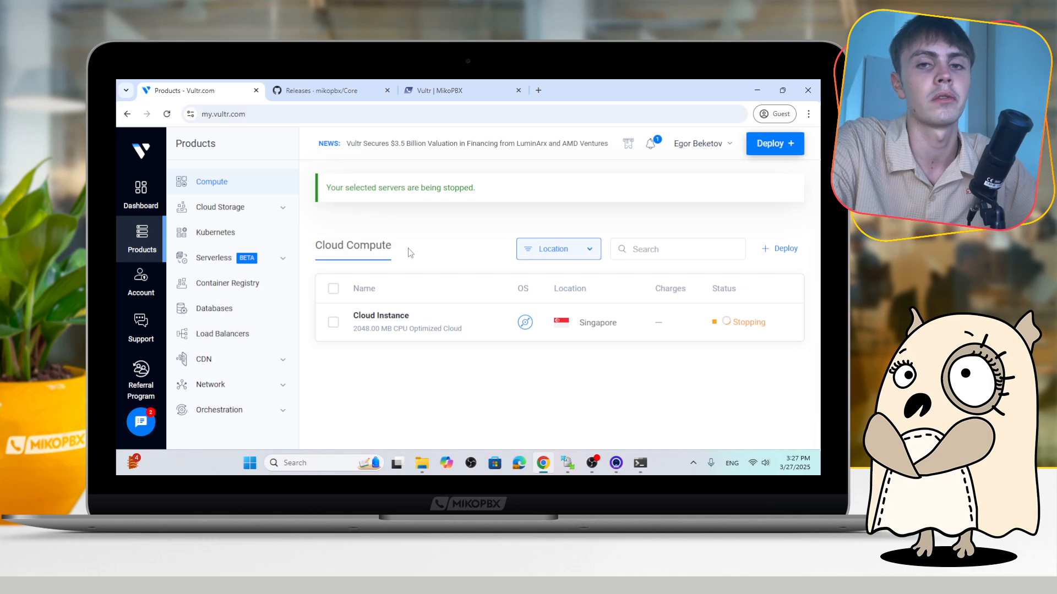
Start adding a block storage volume and choose the HDD storage type
left_click(282, 212)
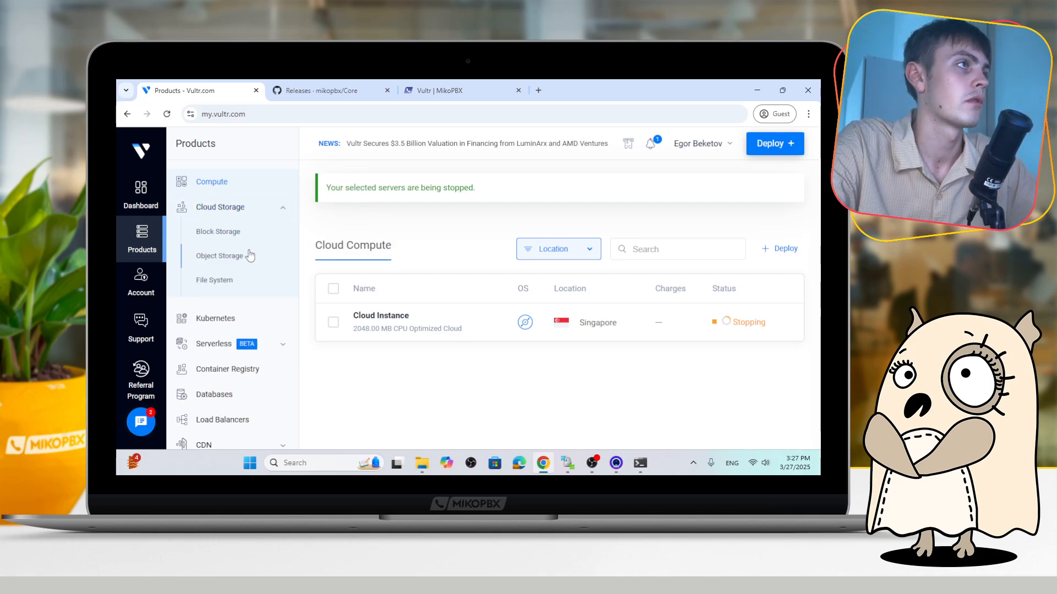
left_click(226, 234)
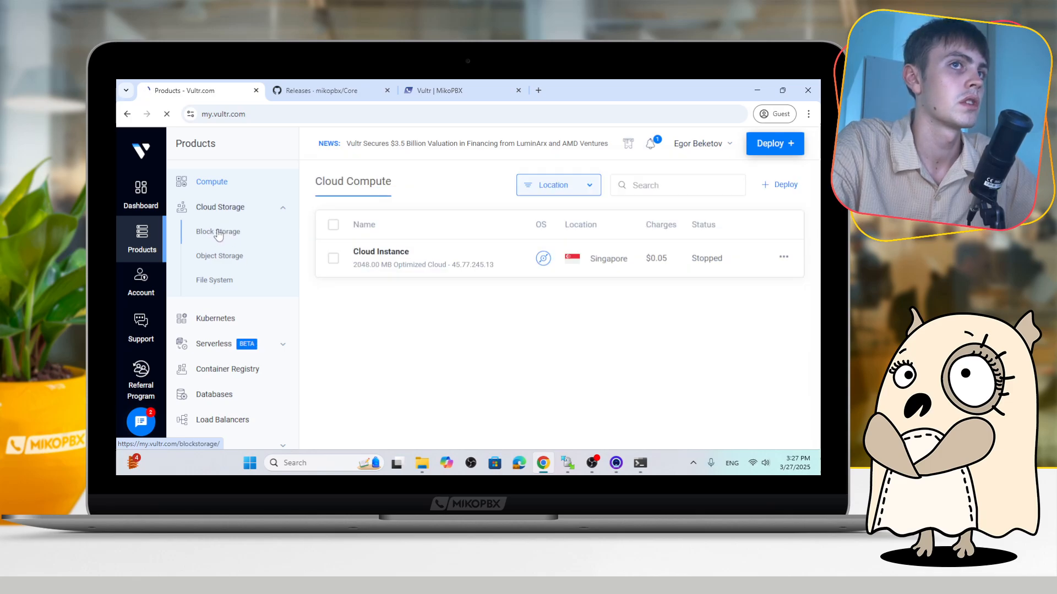
scroll(522, 308, "down", 1)
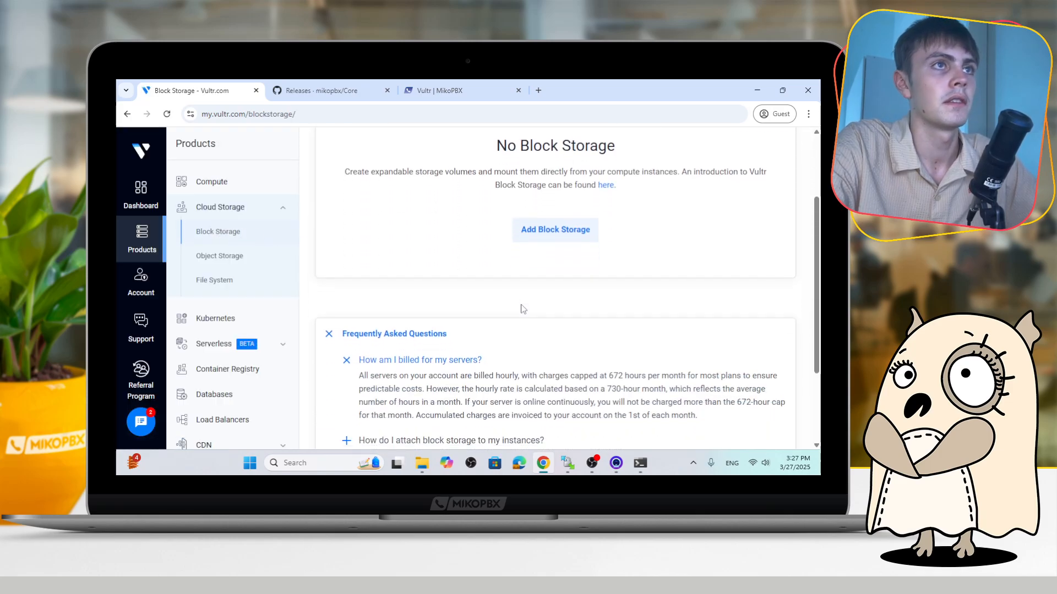
left_click(537, 290)
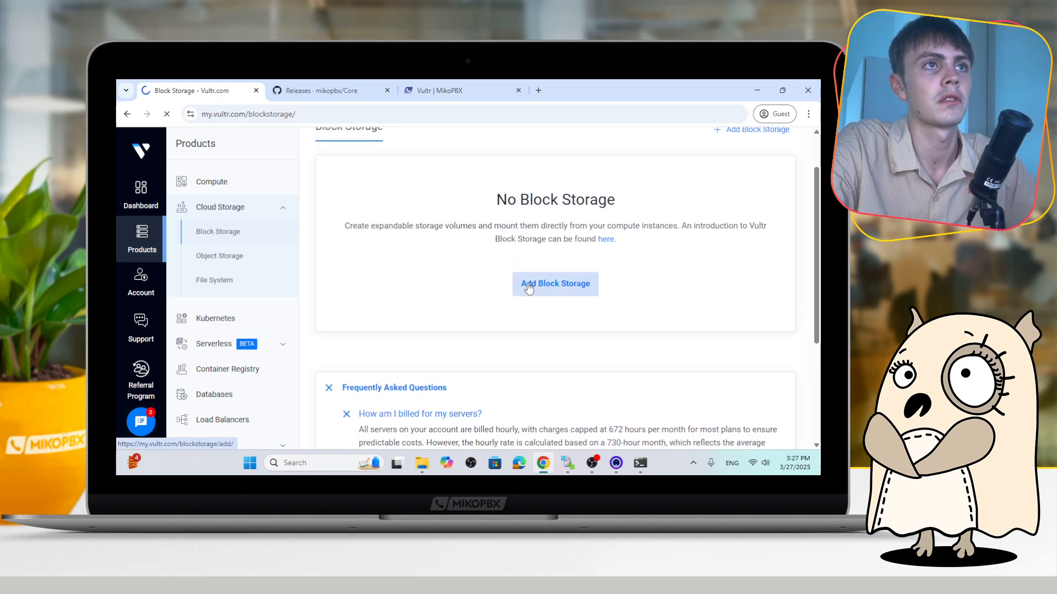
scroll(427, 291, "down", 1)
scroll(427, 291, "up", 1)
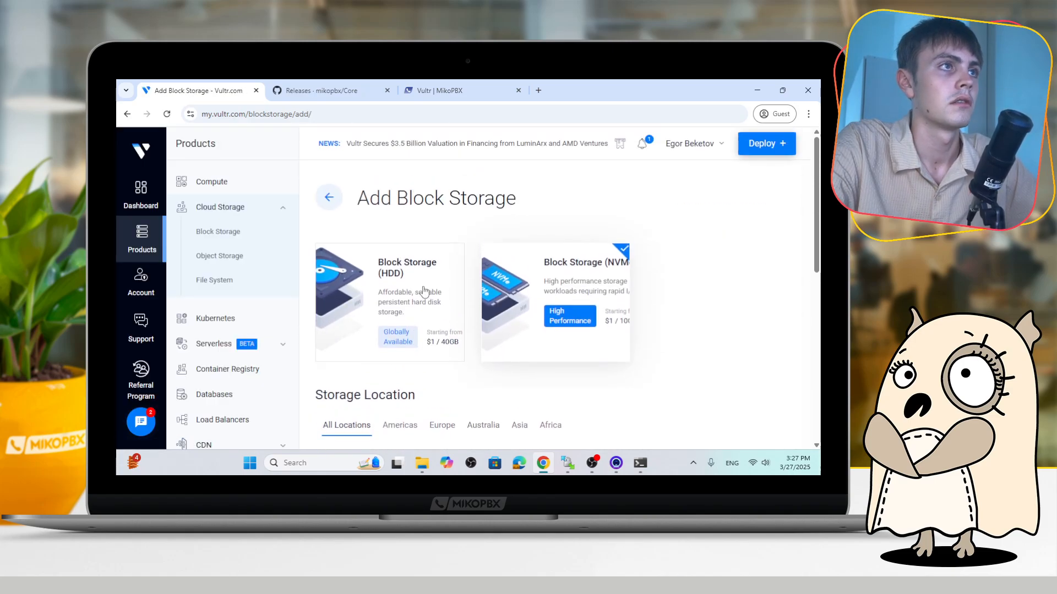
left_click(366, 278)
scroll(411, 275, "down", 3)
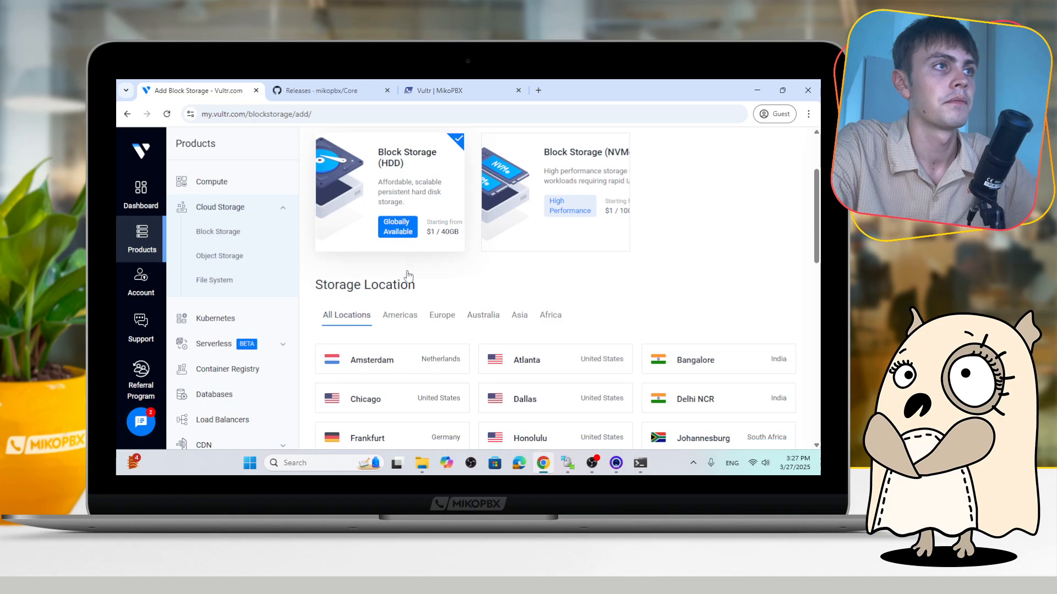
scroll(441, 267, "up", 3)
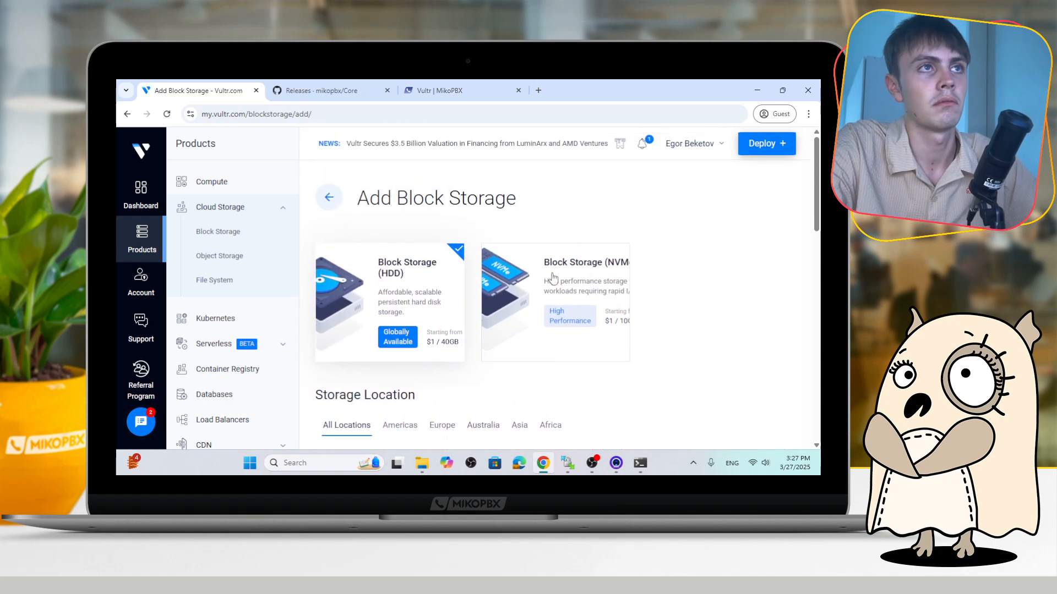
Choose Singapore in Asia as the block storage location
scroll(676, 309, "down", 1)
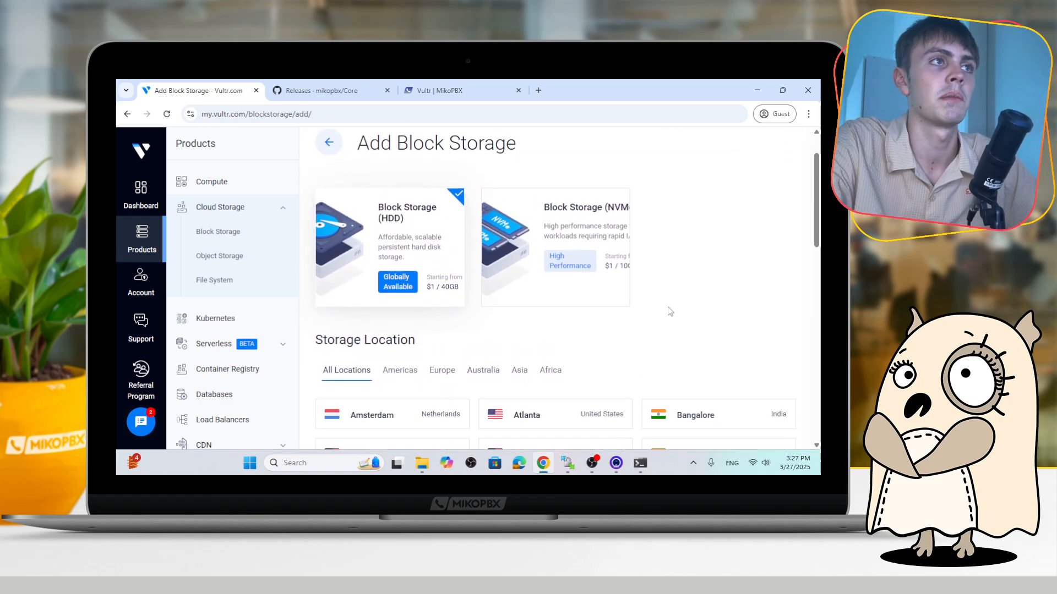
scroll(529, 323, "down", 2)
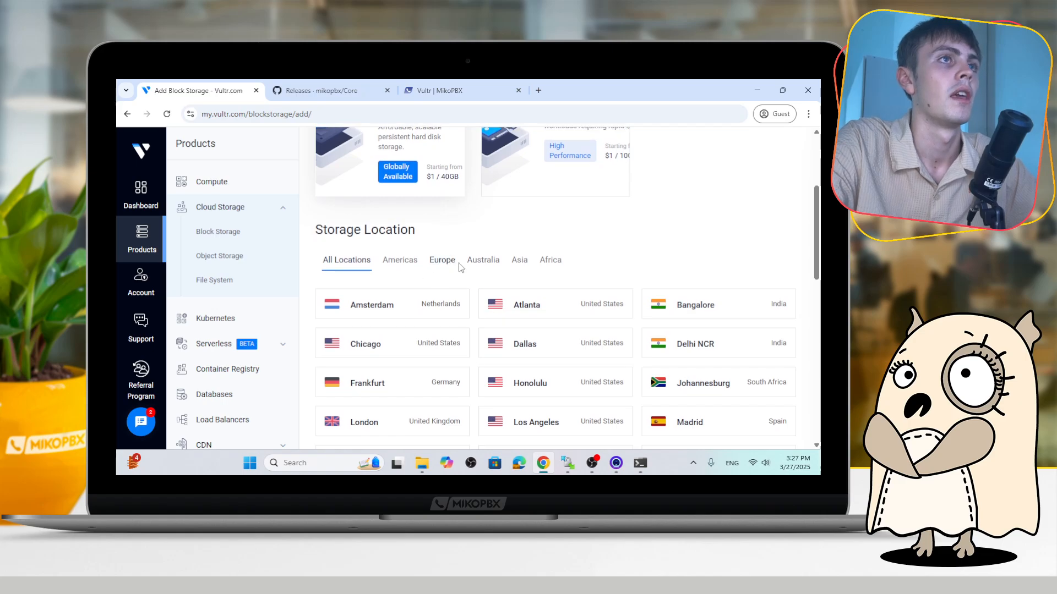
scroll(495, 265, "down", 1)
left_click(519, 206)
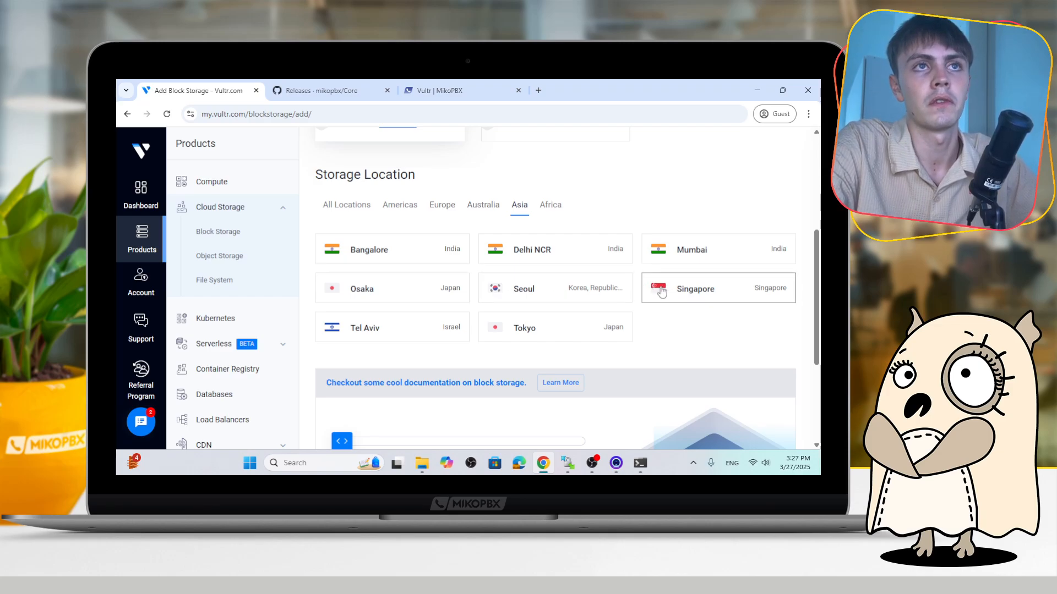
left_click(675, 299)
scroll(677, 299, "down", 3)
scroll(666, 295, "up", 2)
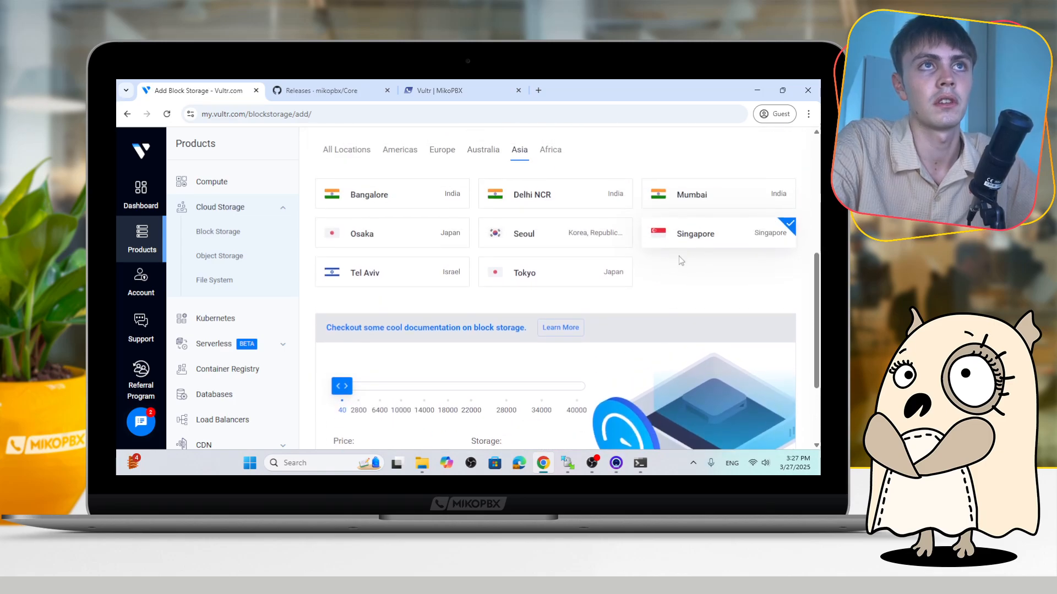
Keep the storage size at 40 GB, label the volume mikopbxstoragedisk, and add the block storage
scroll(672, 252, "down", 2)
scroll(424, 292, "down", 1)
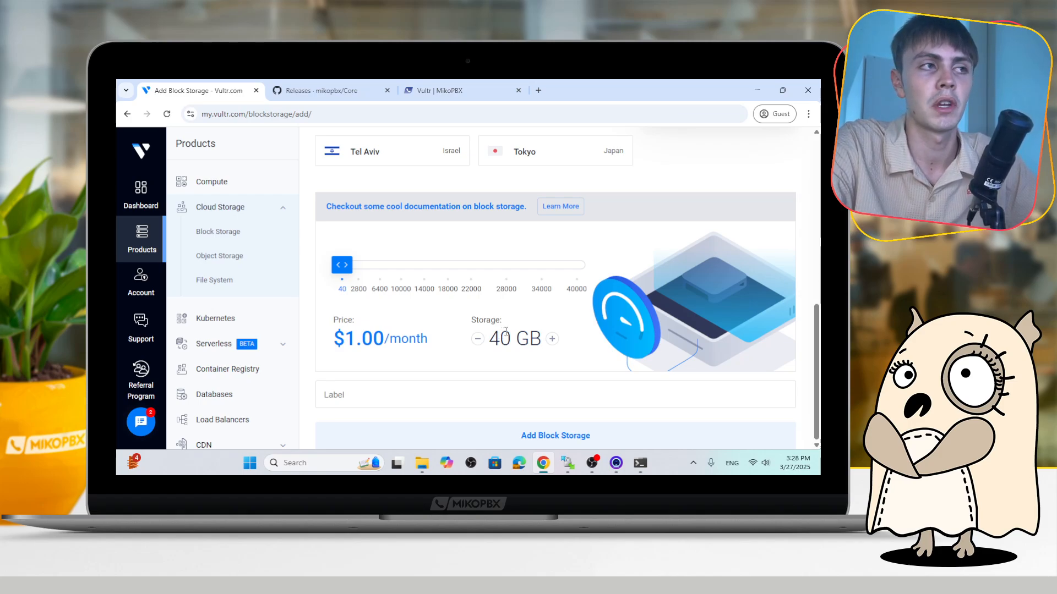
left_click_drag(489, 338, 506, 339)
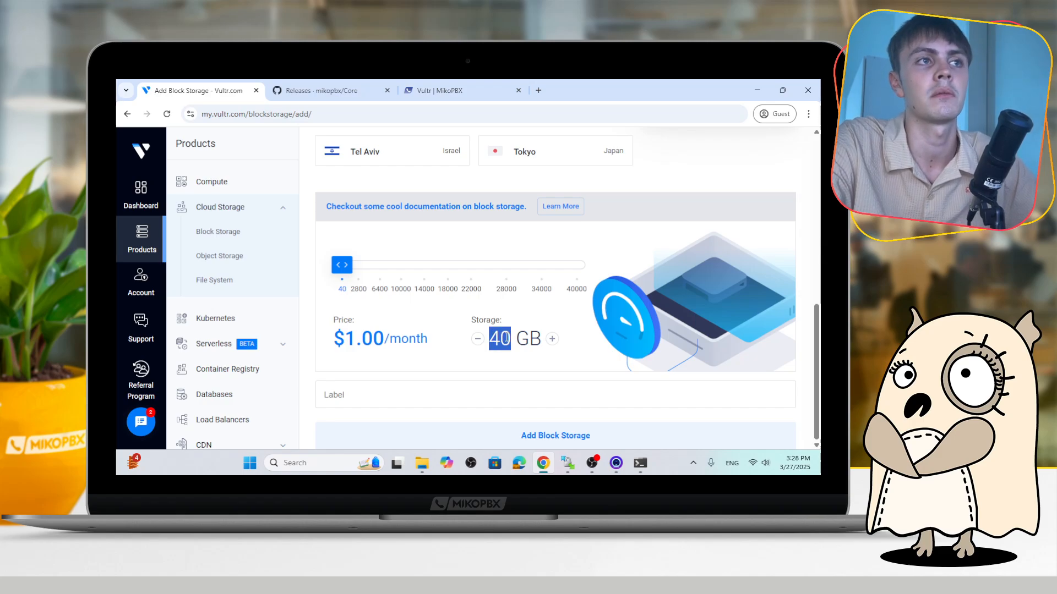
left_click(474, 377)
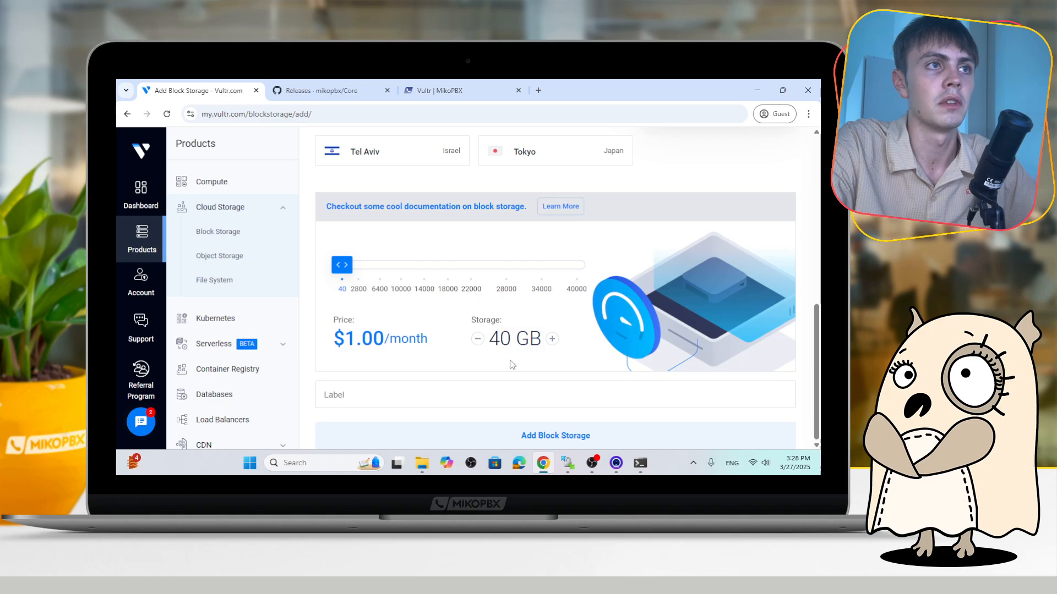
left_click(493, 399)
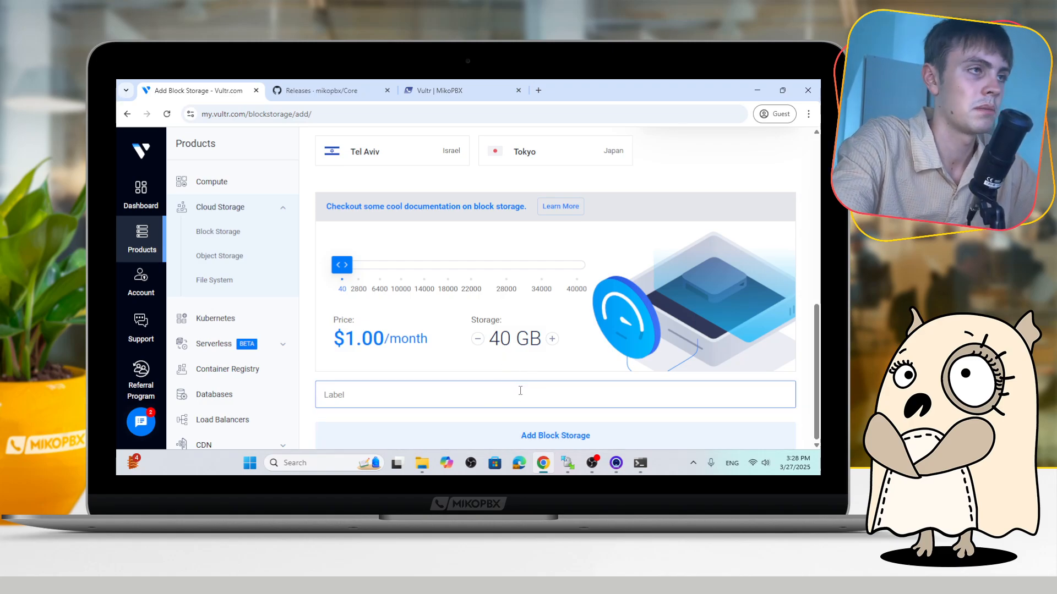
type("mikopbxstoragedisk")
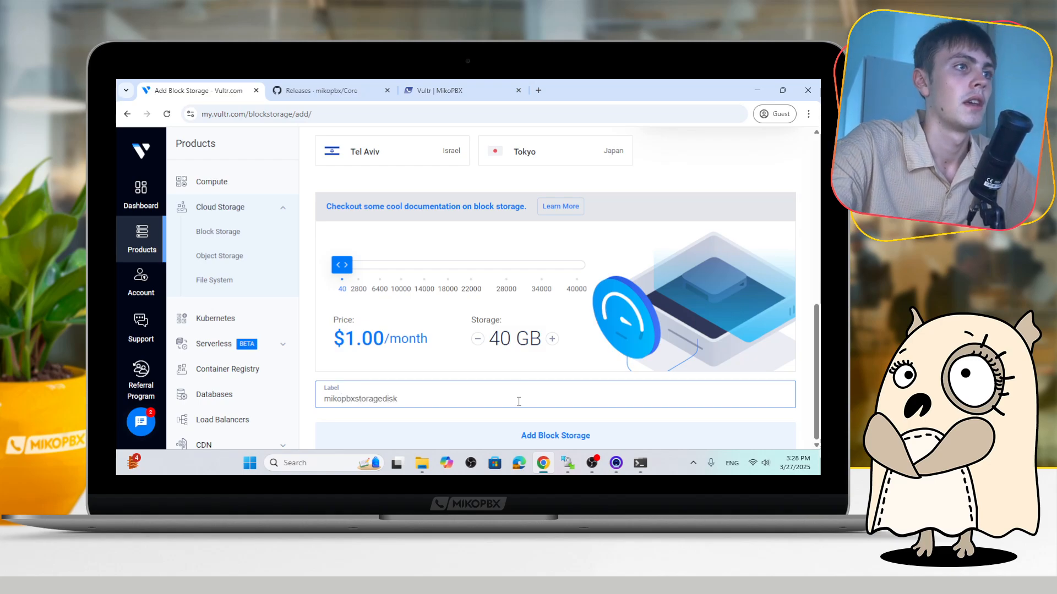
scroll(518, 401, "up", 1)
scroll(547, 415, "down", 1)
left_click(565, 434)
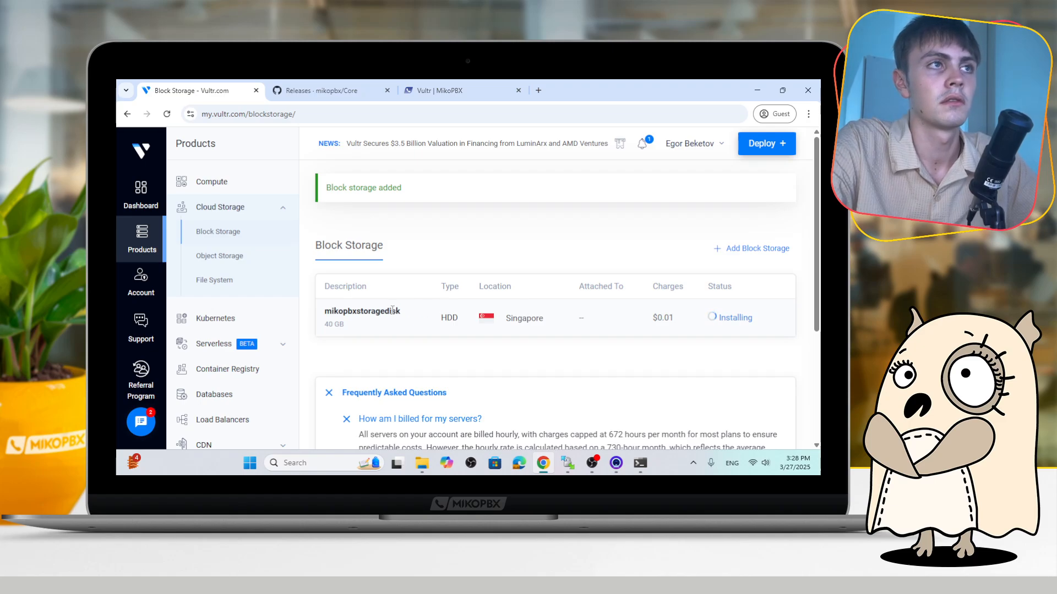
Refresh the block storage list, manage mikopbxstoragedisk, and attach the volume to the CPU Optimized 2048 MB instance
left_click(167, 114)
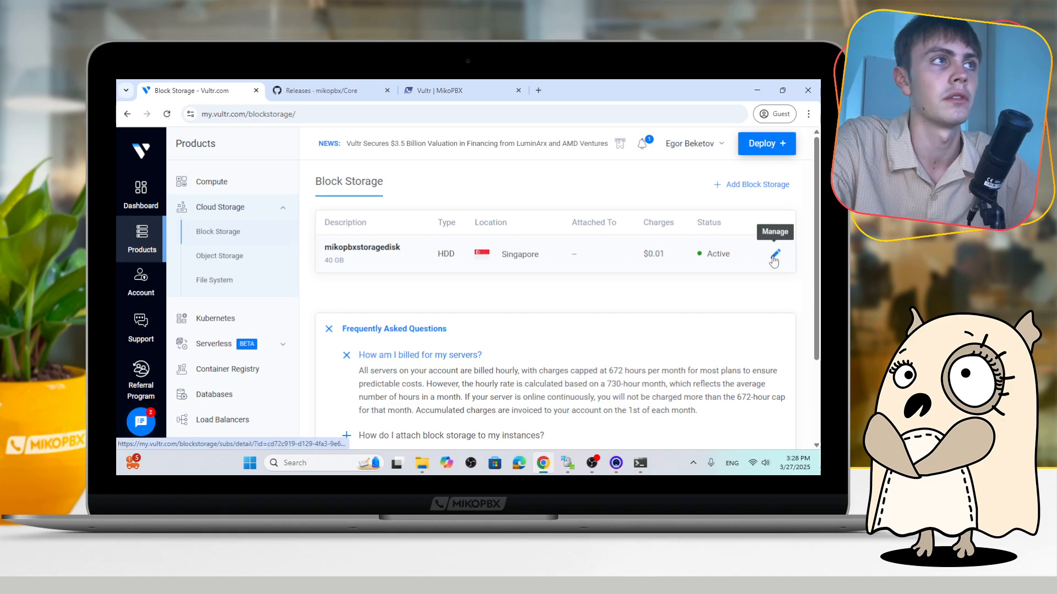
left_click(773, 257)
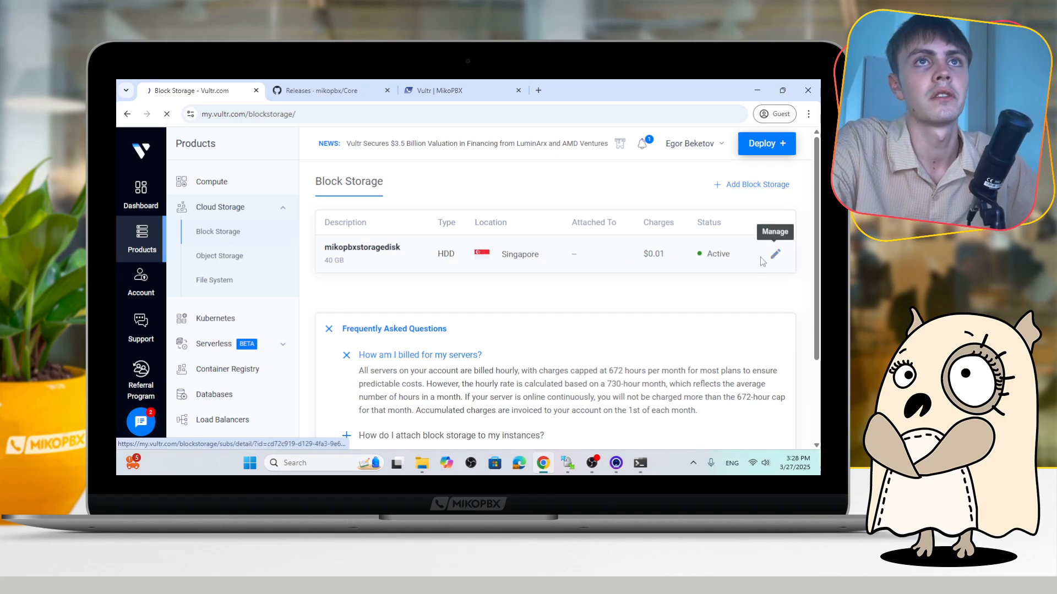
scroll(424, 303, "down", 2)
left_click(367, 366)
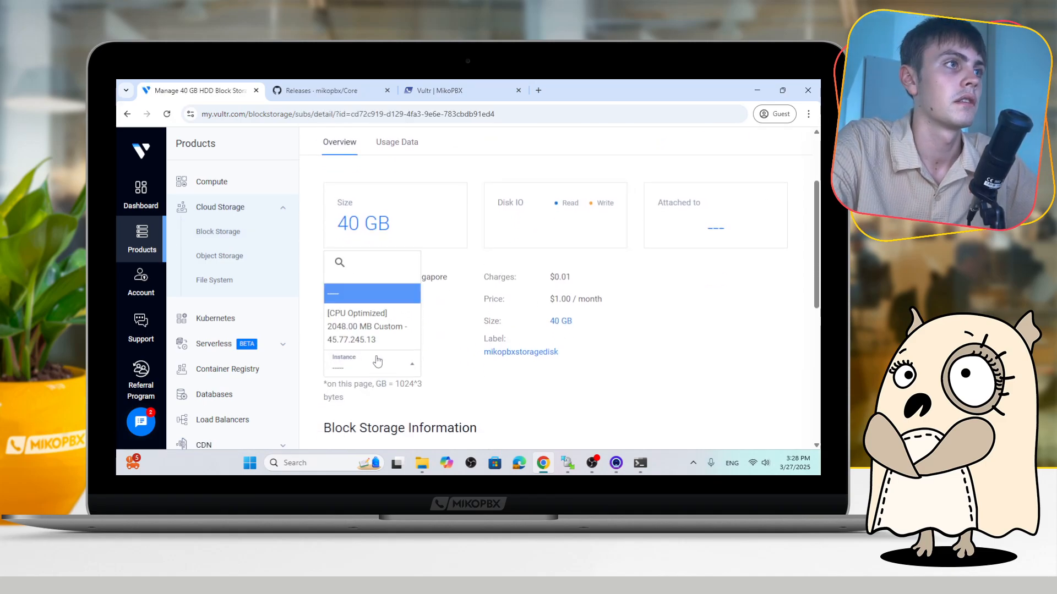
left_click(378, 329)
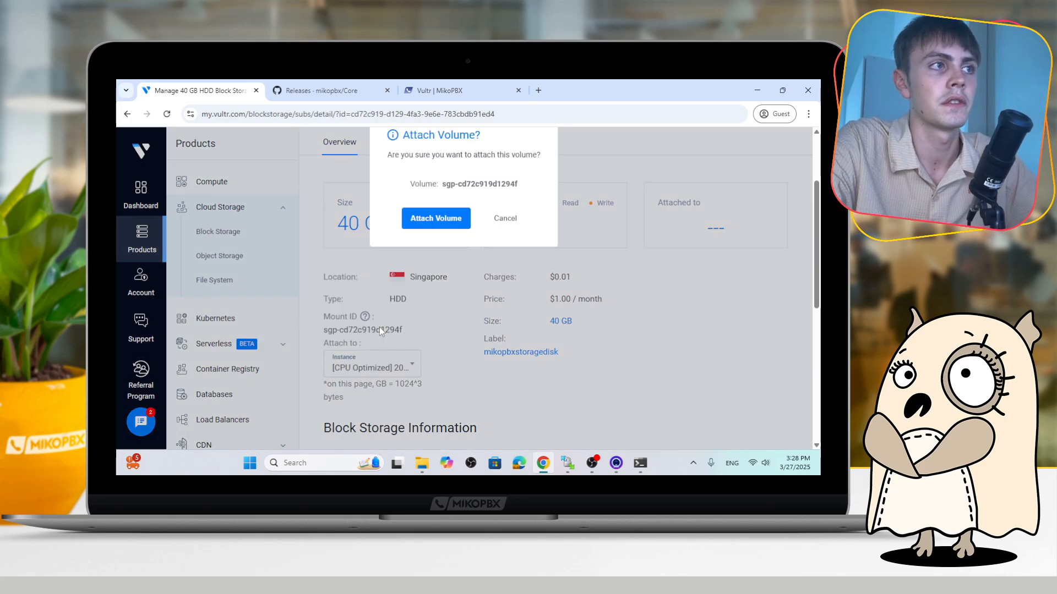
scroll(441, 308, "up", 2)
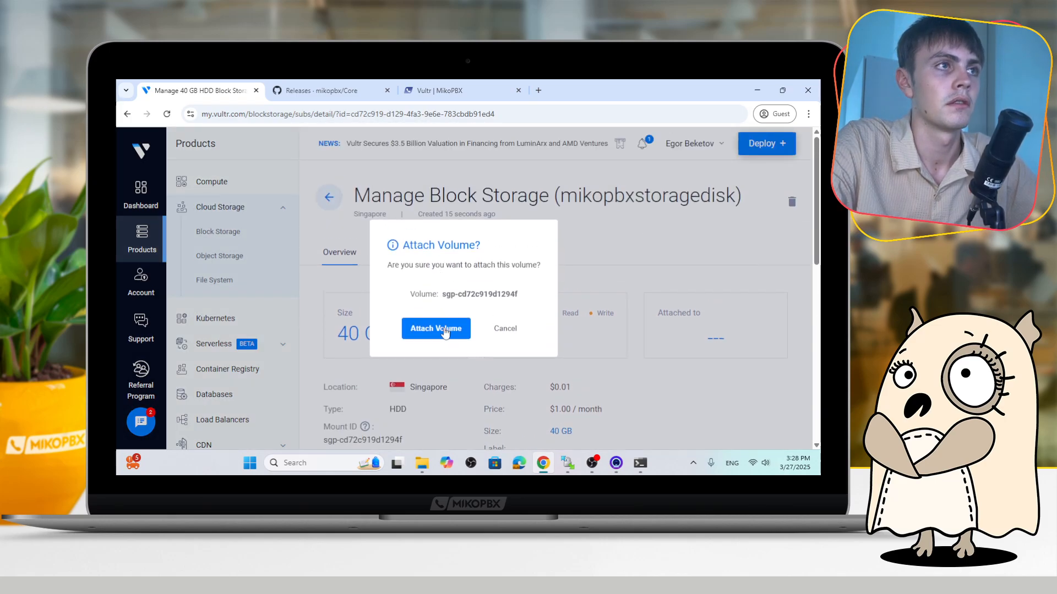
left_click(445, 330)
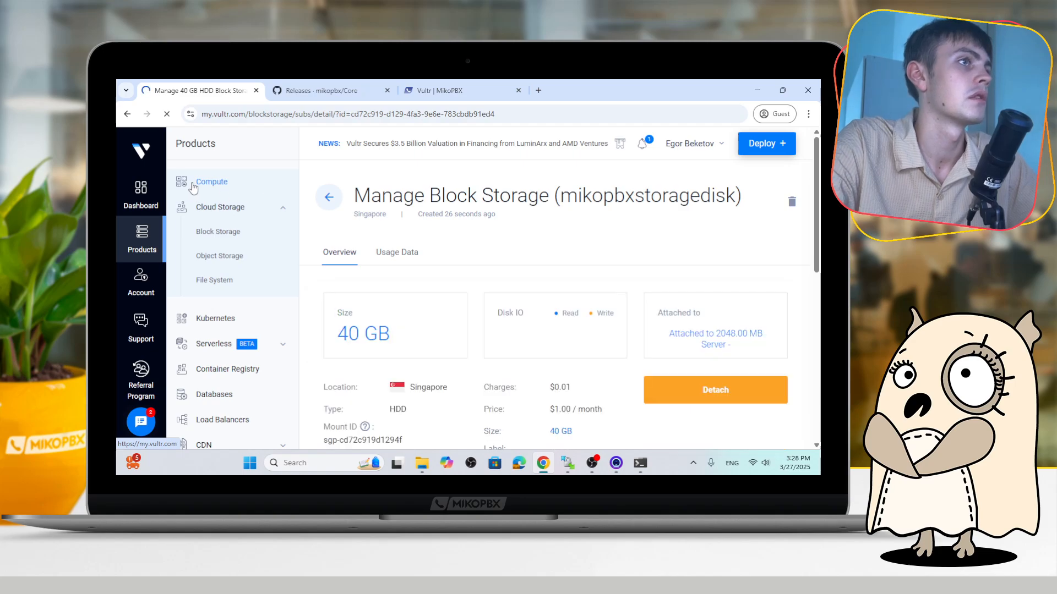
Go back to the compute instances, show the Singapore cloud instance's details, and launch its console
left_click(196, 182)
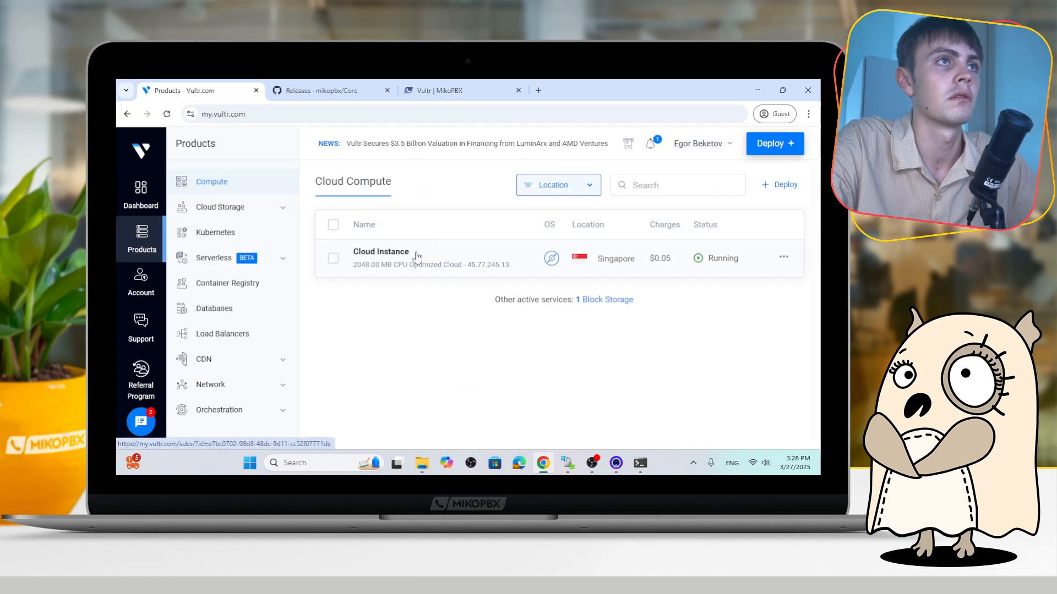
left_click(390, 253)
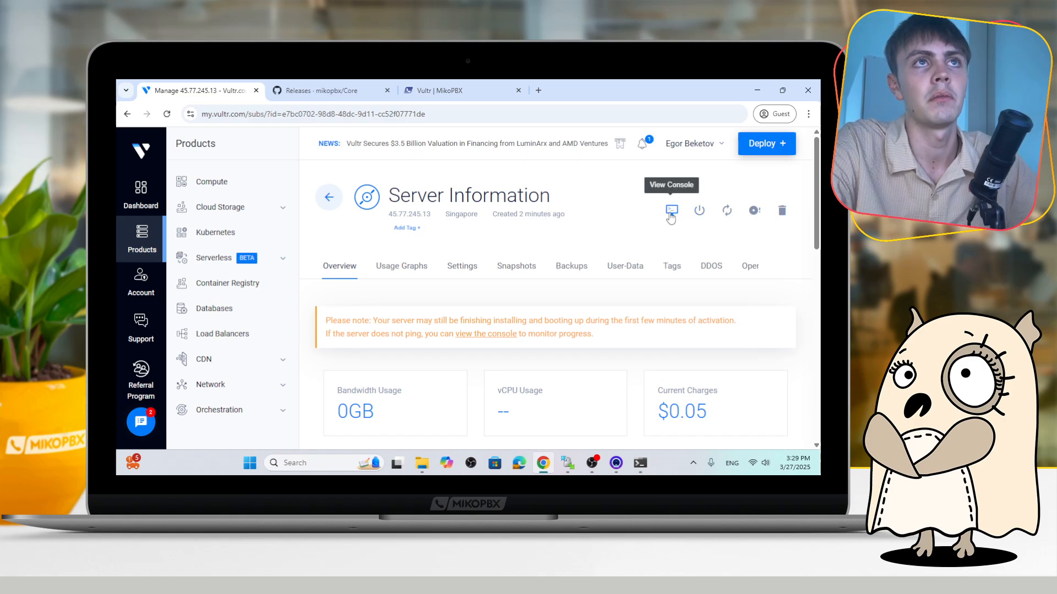
left_click(671, 211)
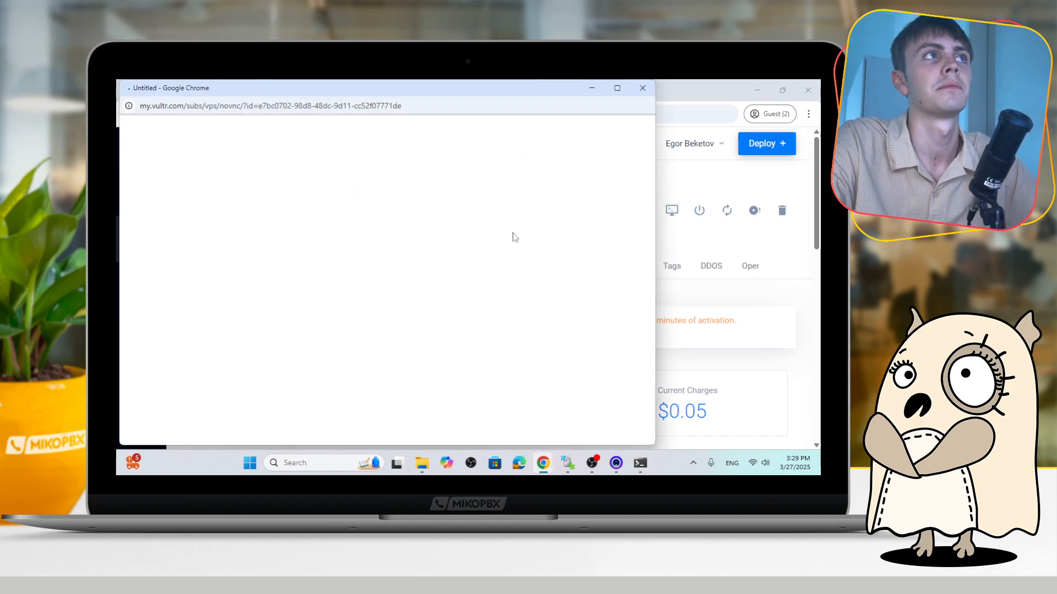
Start the Install option from the PBX console menu of the Live CD system
left_click_drag(407, 93, 504, 96)
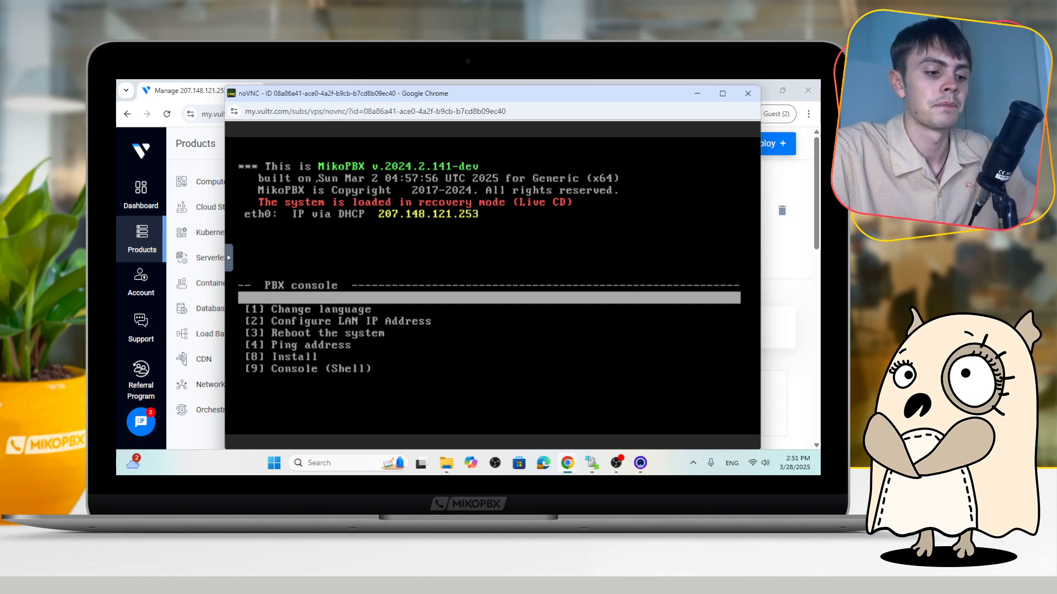
key("Down")
key("Down")
key("Down")
key("Down")
key("Down")
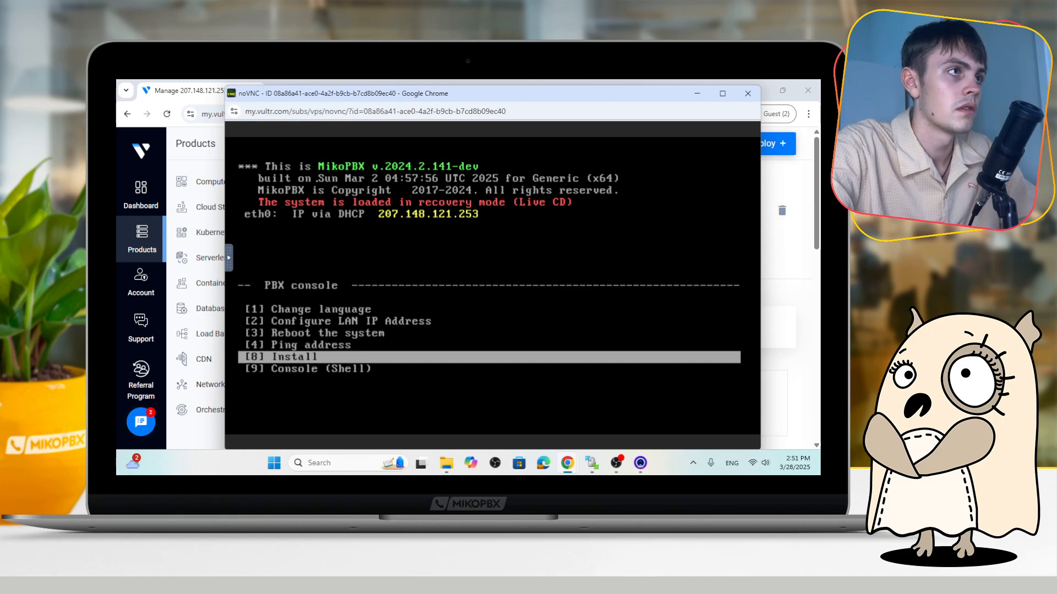
key("Return")
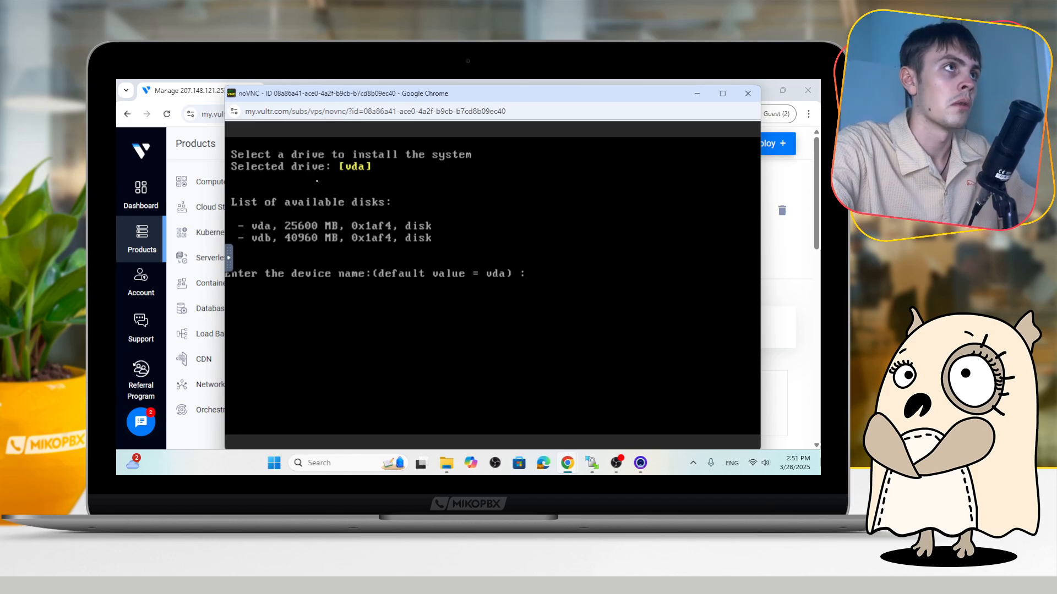
Install MikoPBX on the default system drive vda, agree to erasing it, and use vdb as the storage disk
key("Return")
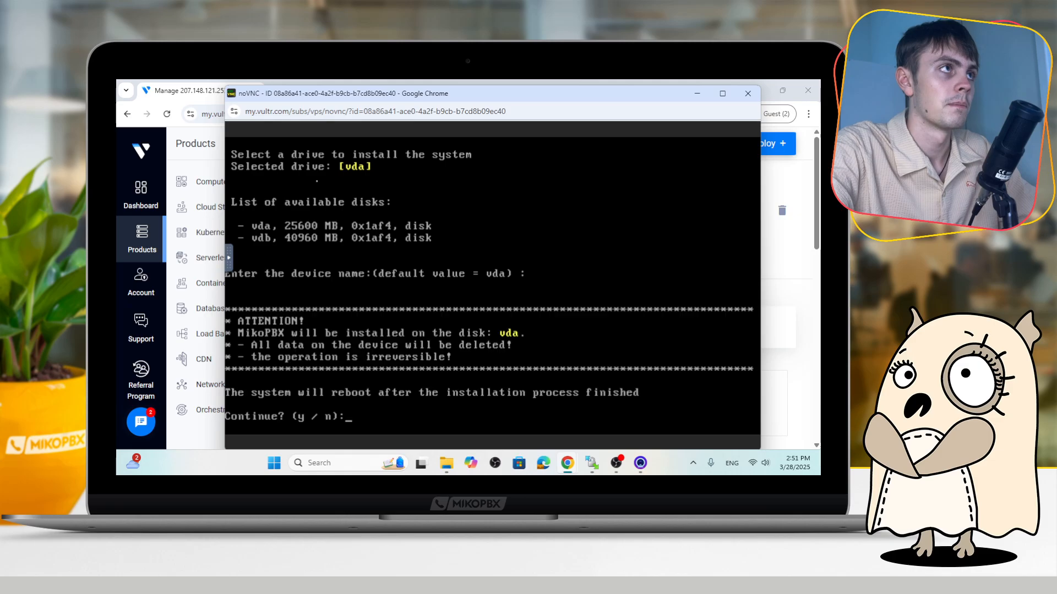
type("y")
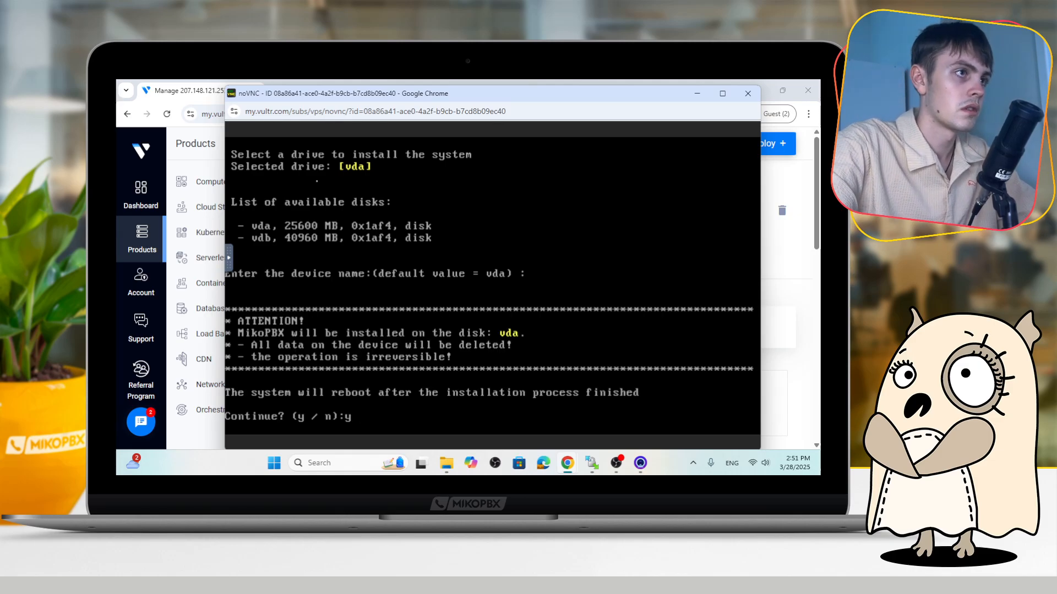
key("Return")
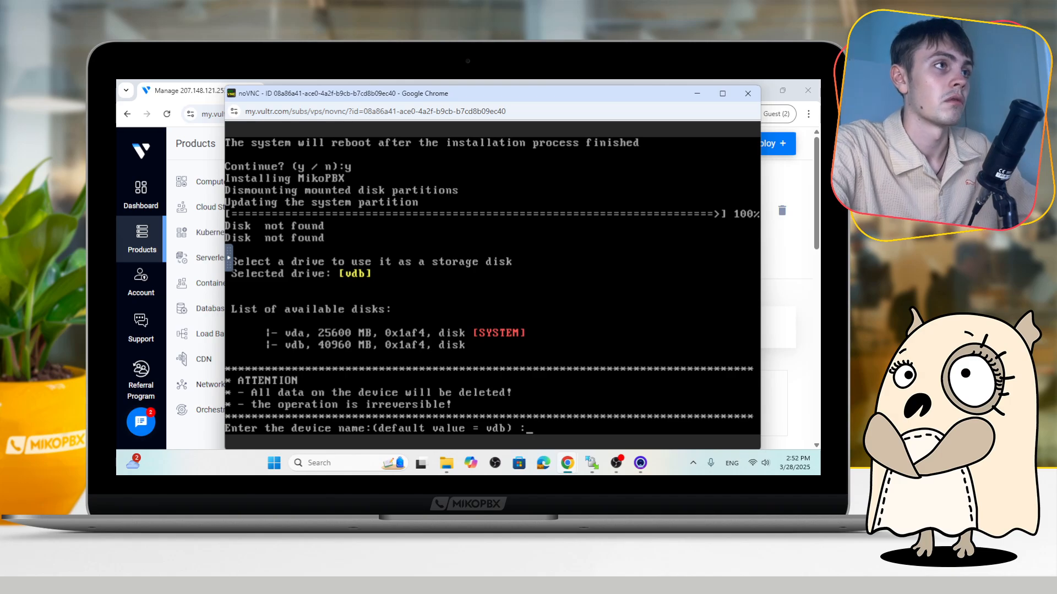
key("Return")
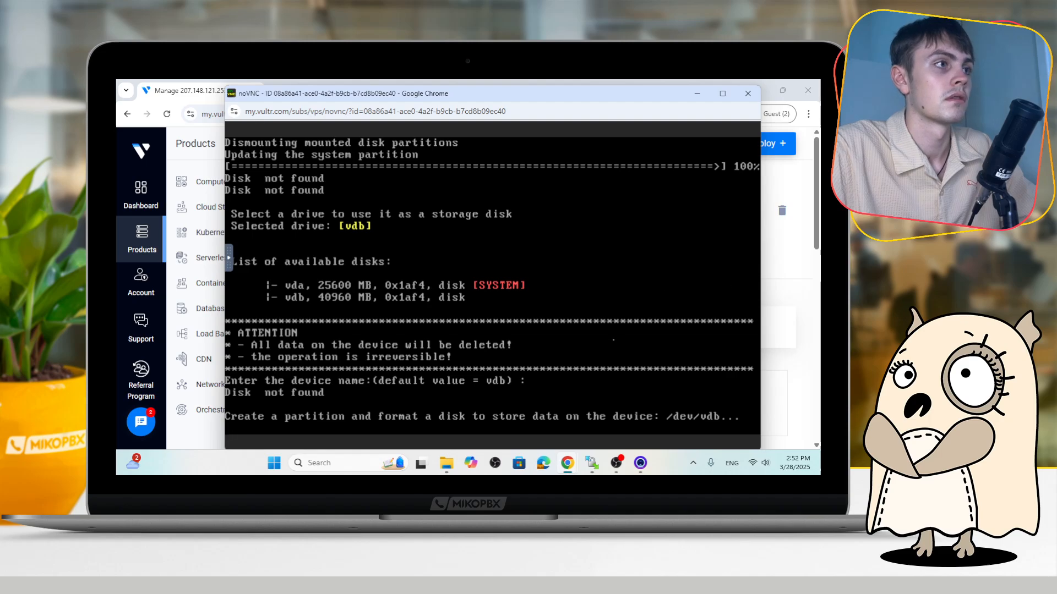
Check the installation's progress in the console and remove the custom ISO mikopbx-2024.2.141-dev-x86_64.iso in the server's settings
left_click(798, 319)
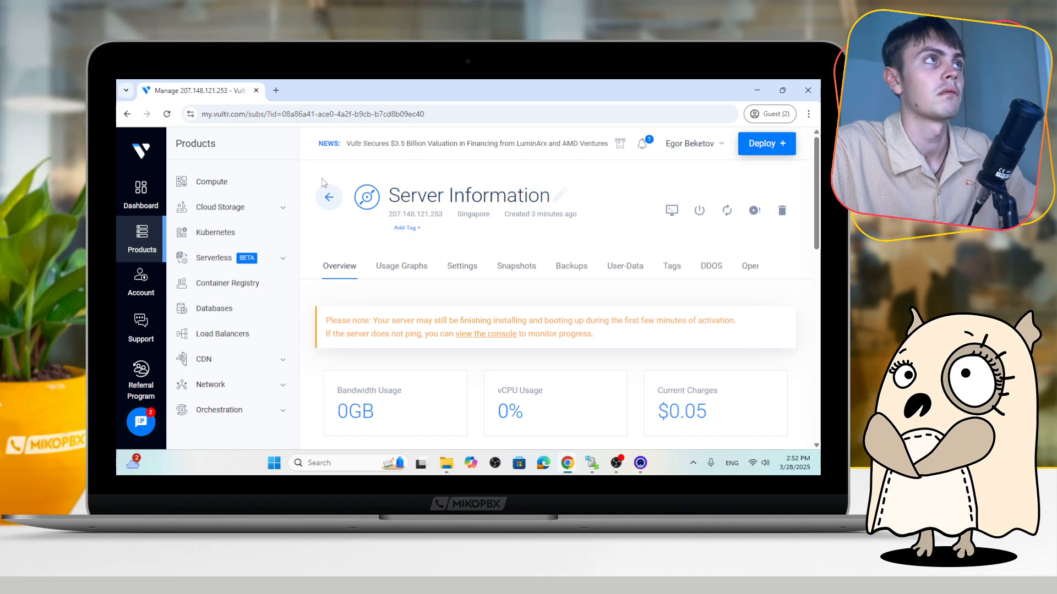
left_click(463, 268)
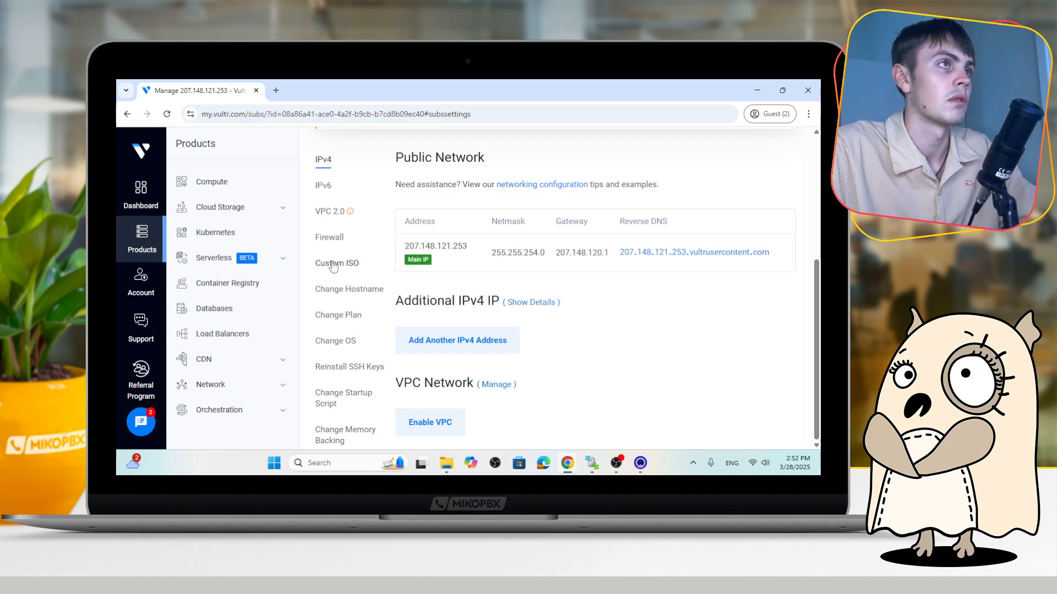
left_click(337, 264)
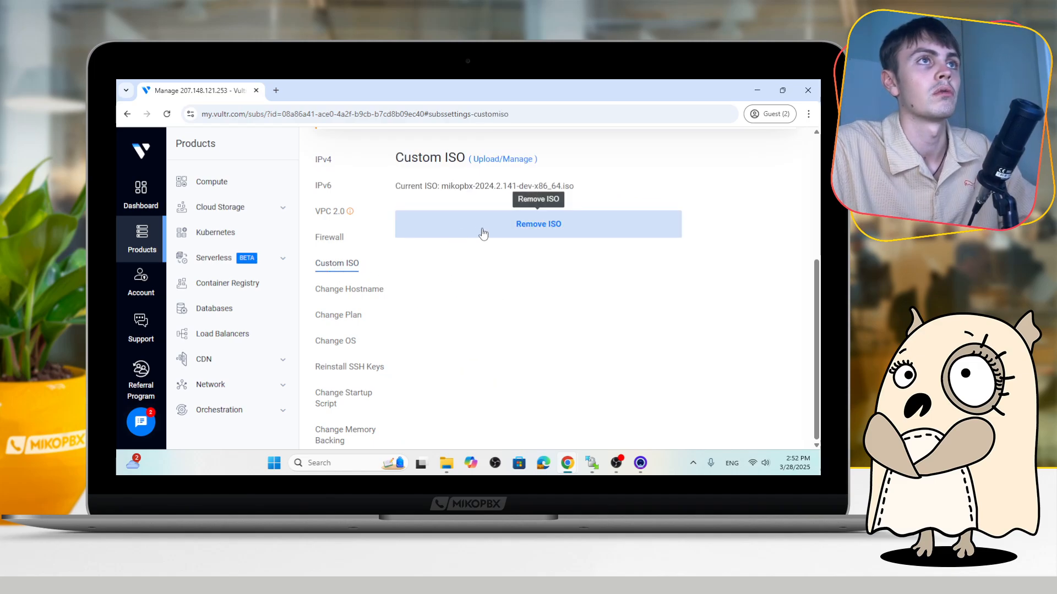
mouse_move(567, 461)
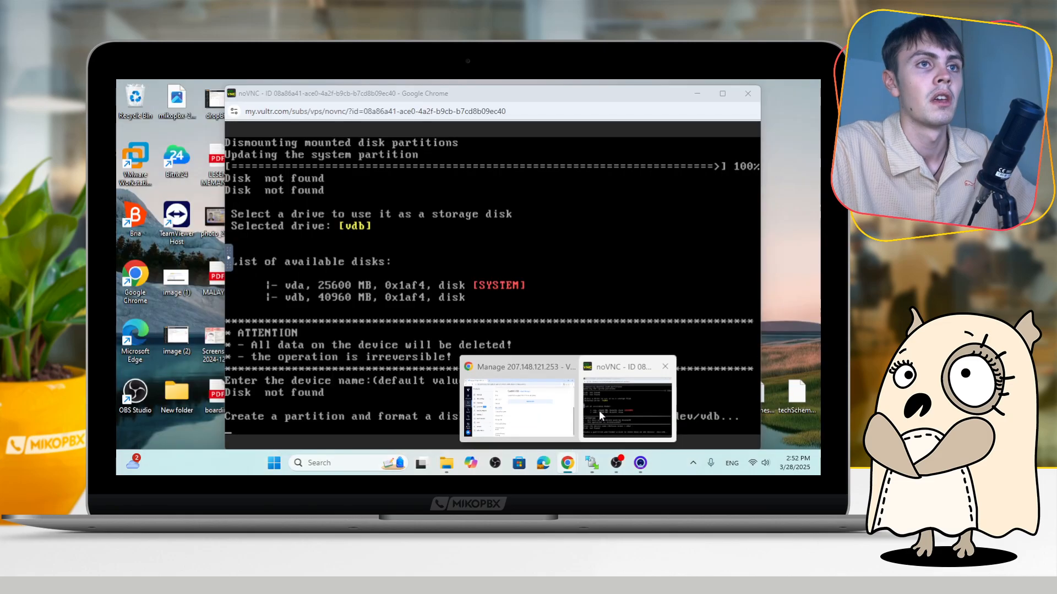
left_click(598, 410)
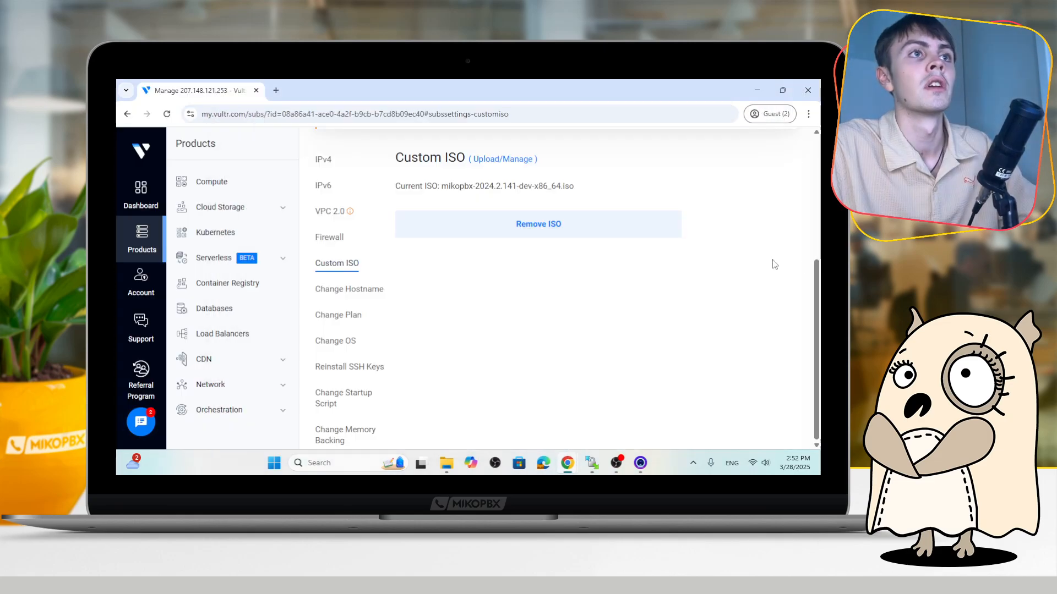
left_click(791, 266)
left_click(470, 226)
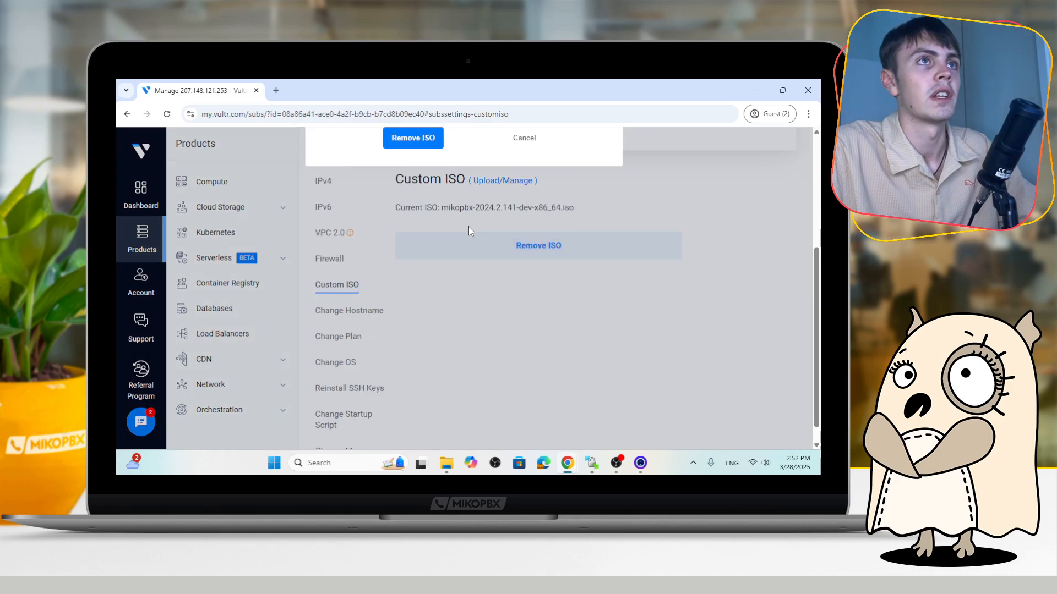
left_click(428, 303)
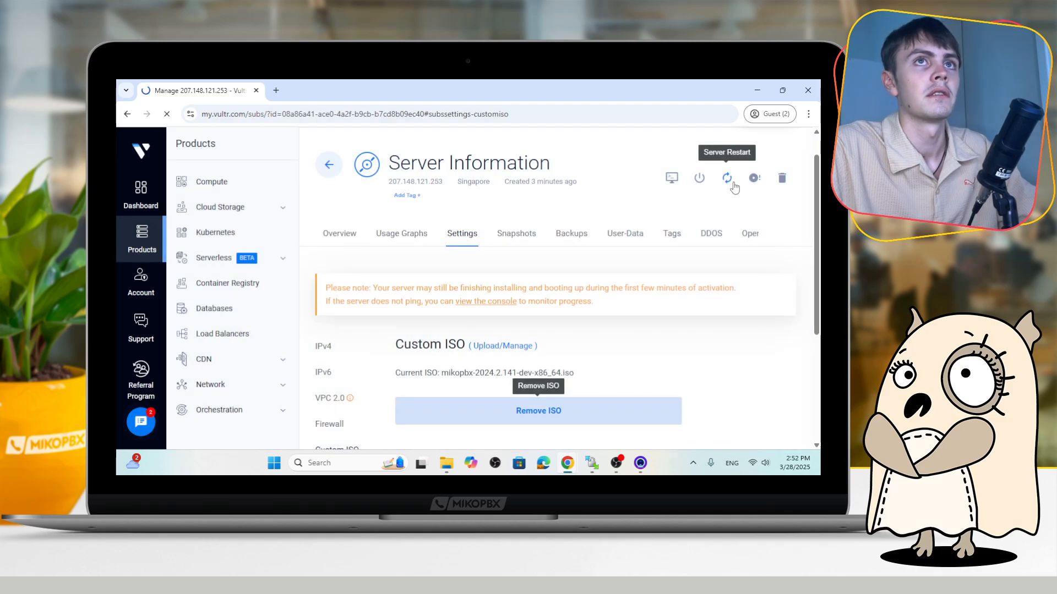
Restart the Singapore server and return to its console window to follow the boot
left_click(730, 185)
left_click(421, 297)
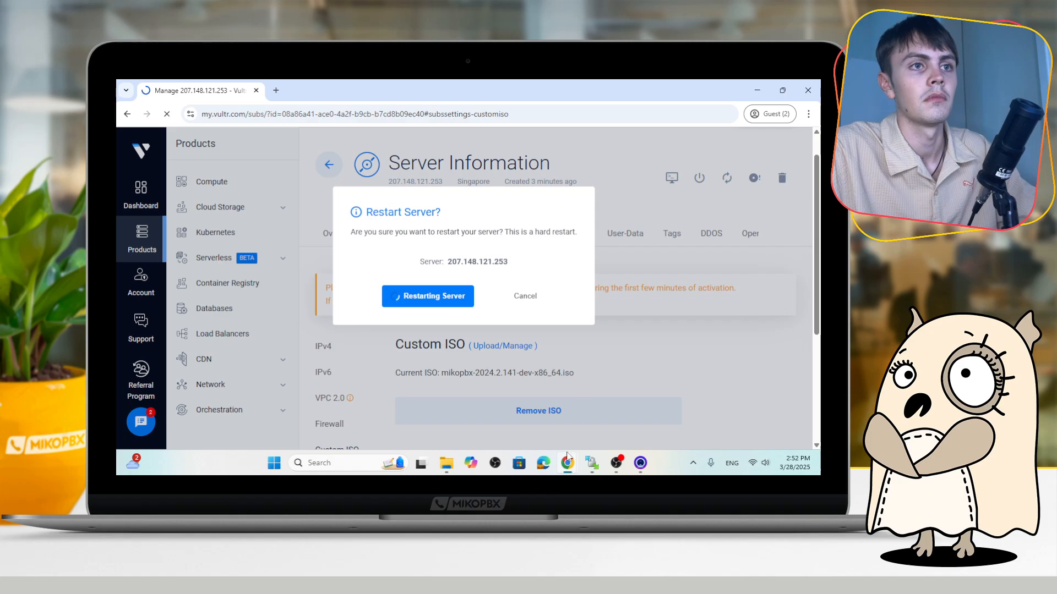
mouse_move(569, 462)
left_click(607, 408)
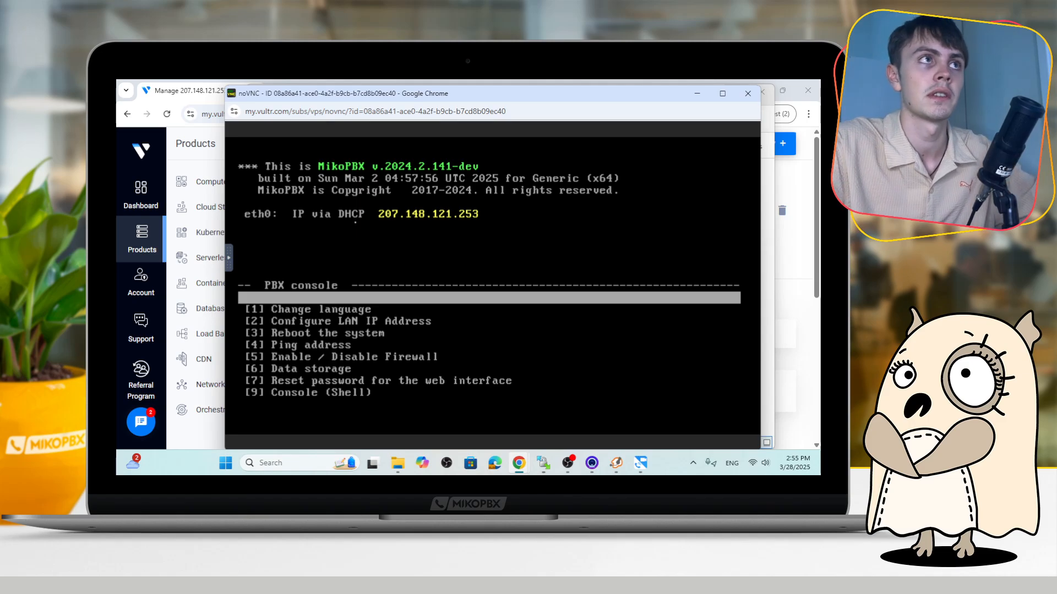
Minimise the console, copy the server's IP address 207.148.121.253 from its information page, and load it in a new browser tab
left_click_drag(440, 98, 405, 163)
left_click(713, 92)
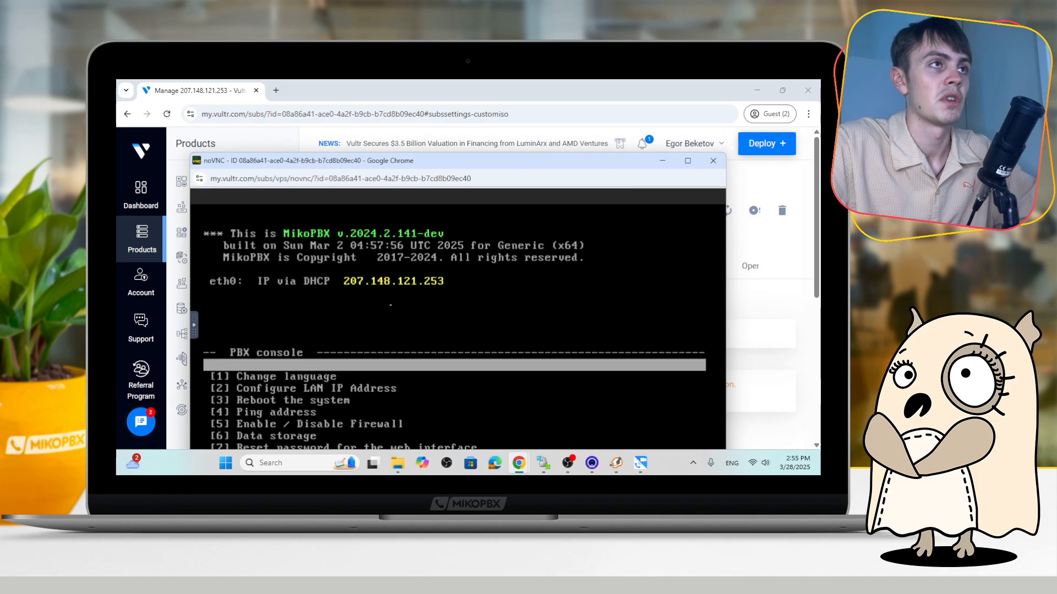
left_click(662, 160)
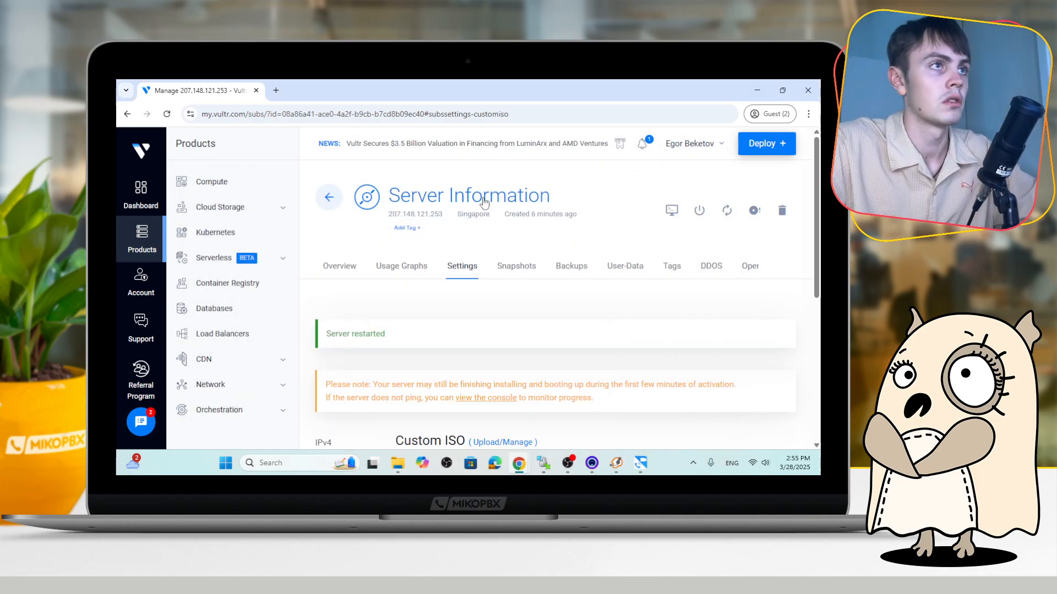
left_click_drag(388, 214, 443, 215)
key("ctrl+c")
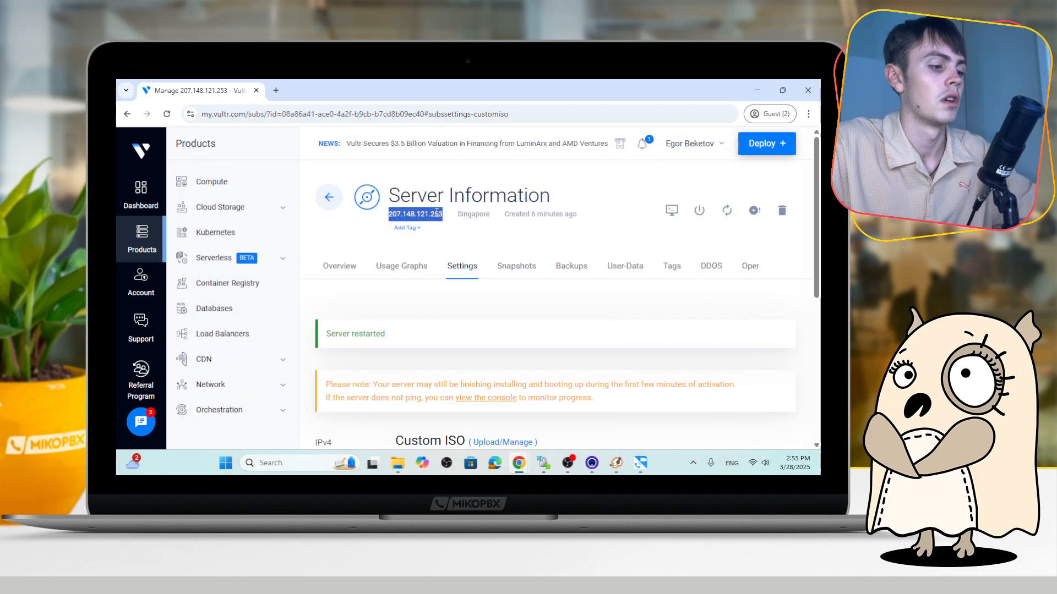
left_click(276, 90)
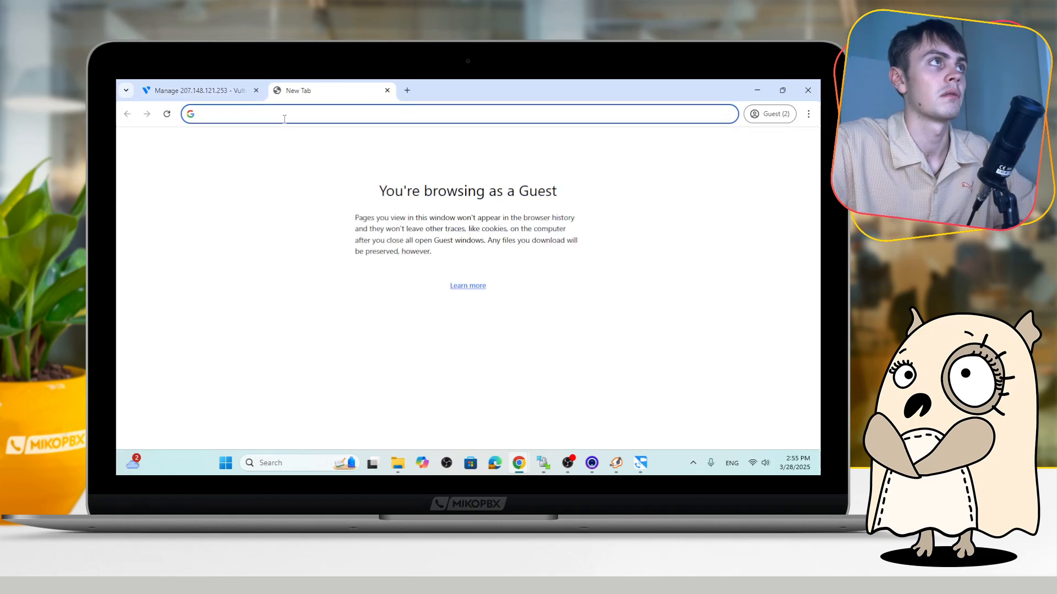
key("ctrl+v")
key("Return")
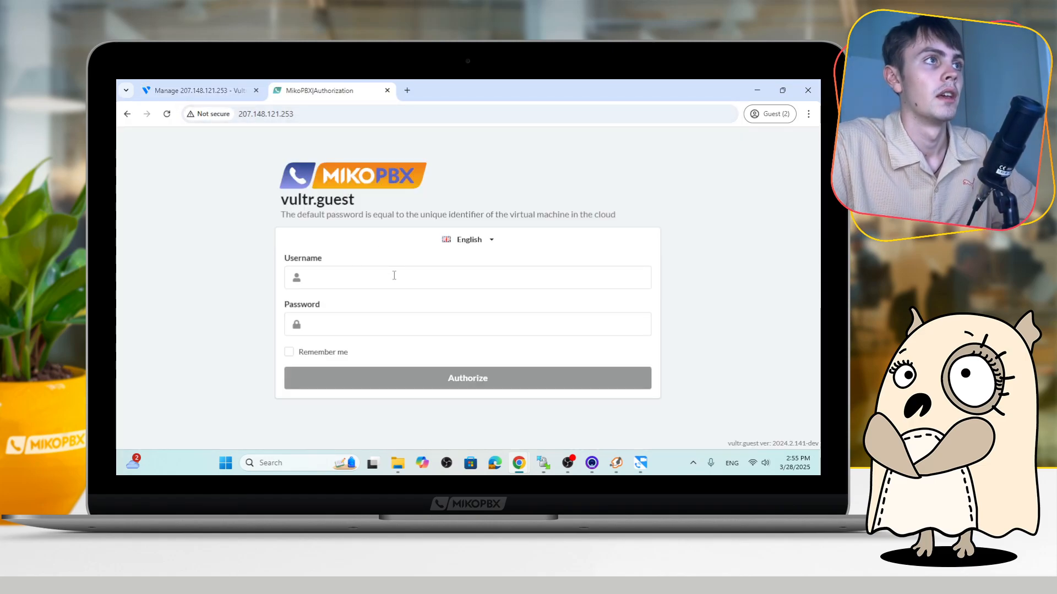
Enter admin as the username on the MikoPBX login page and make the password field ready for input
left_click(394, 276)
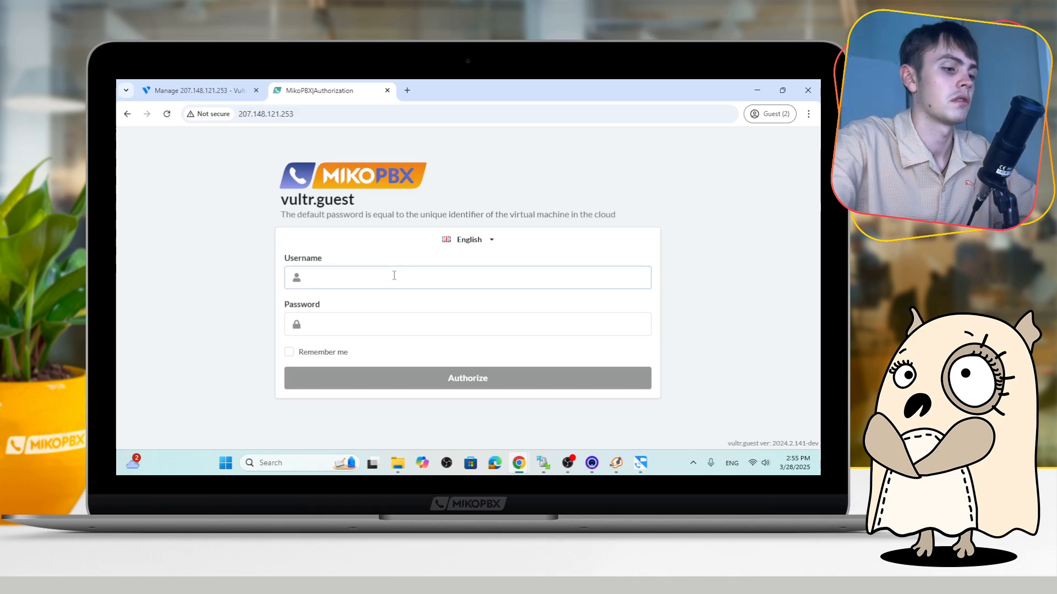
type("admin")
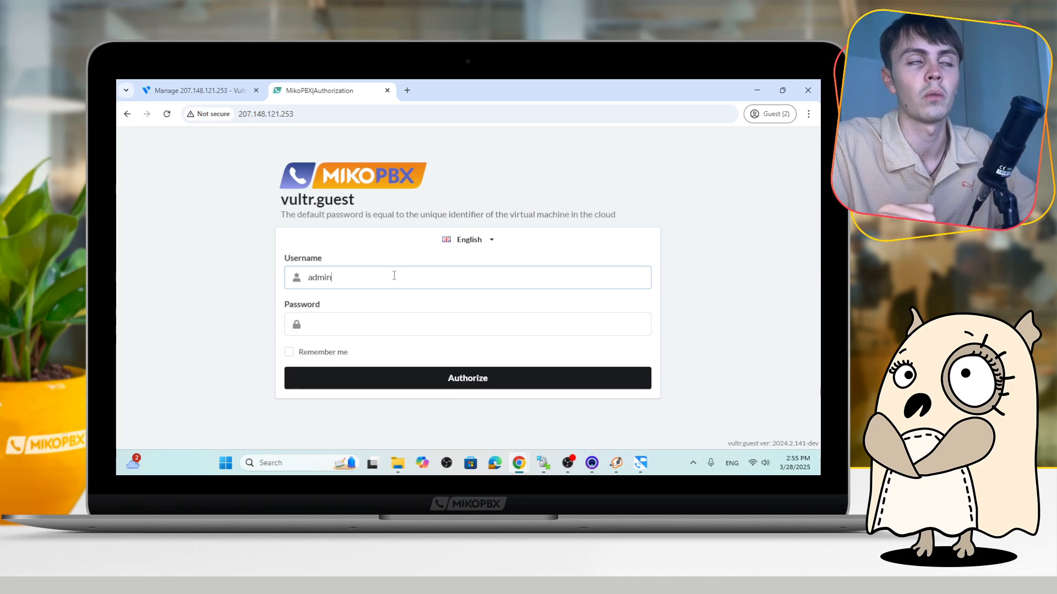
left_click(363, 320)
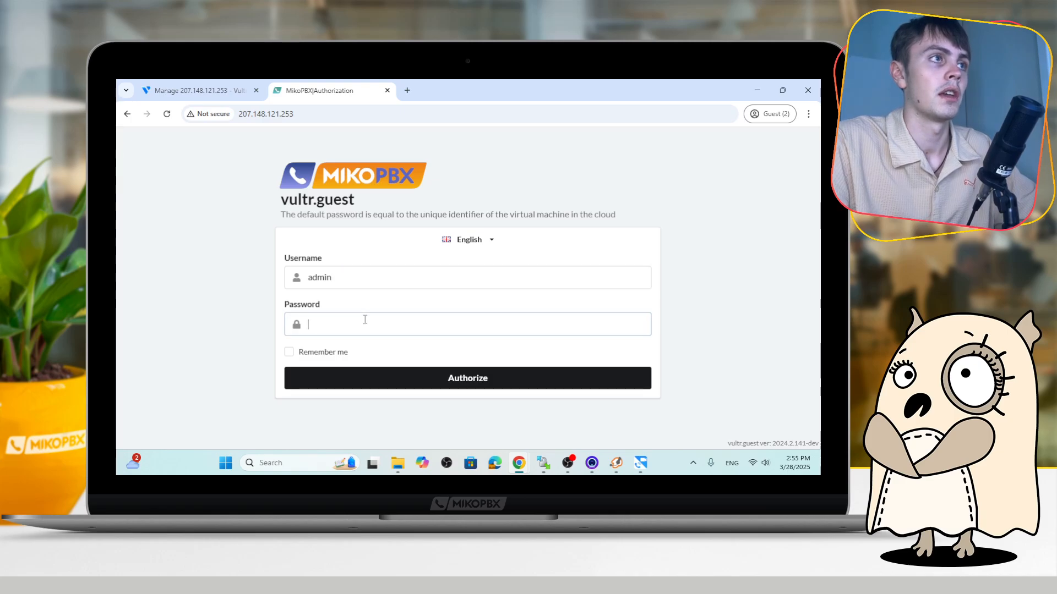
Copy the instance's unique identifier from the Vultr page URL, paste it as the MikoPBX password, and log in
left_click(178, 94)
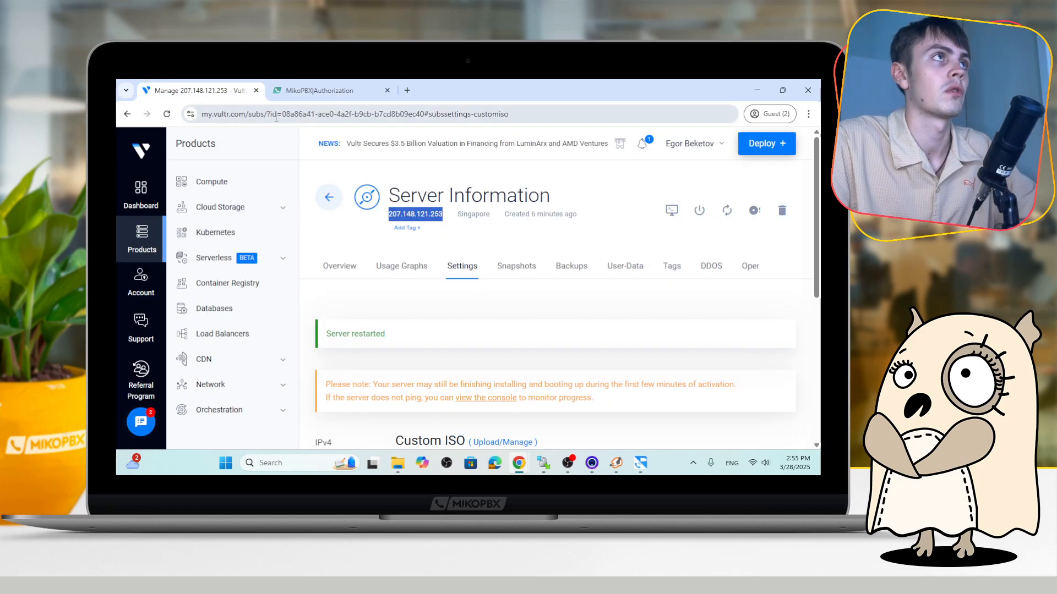
left_click_drag(282, 113, 425, 112)
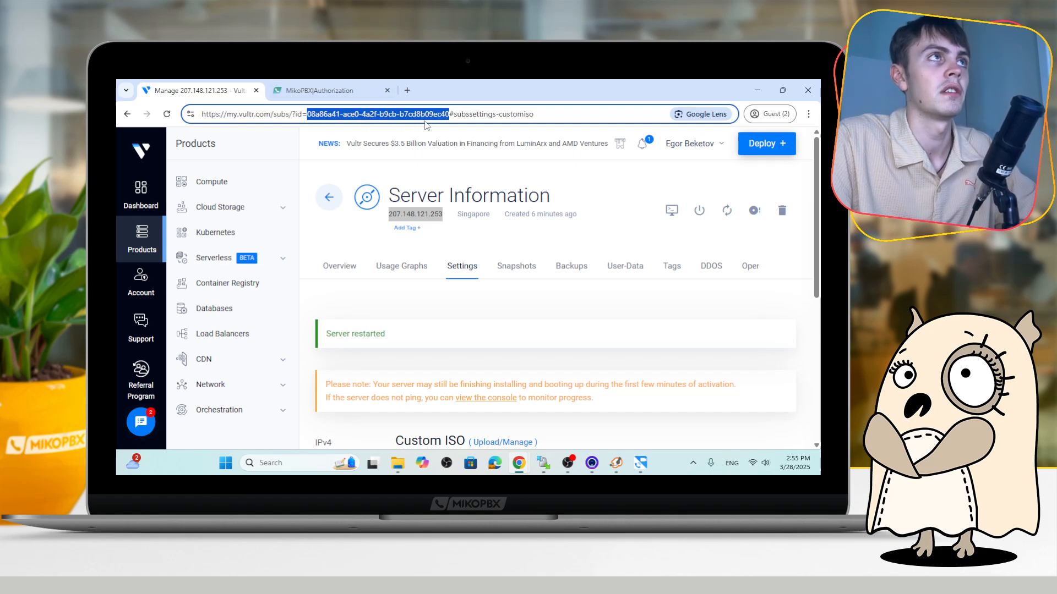
left_click(307, 114)
left_click_drag(306, 114, 438, 110)
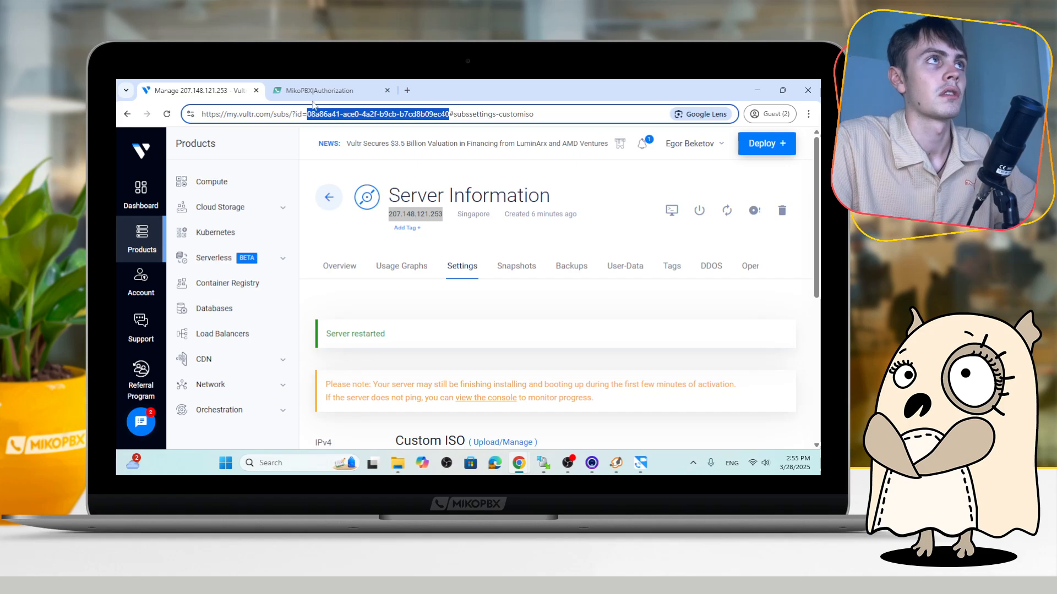
left_click(298, 90)
left_click(362, 325)
key("ctrl+v")
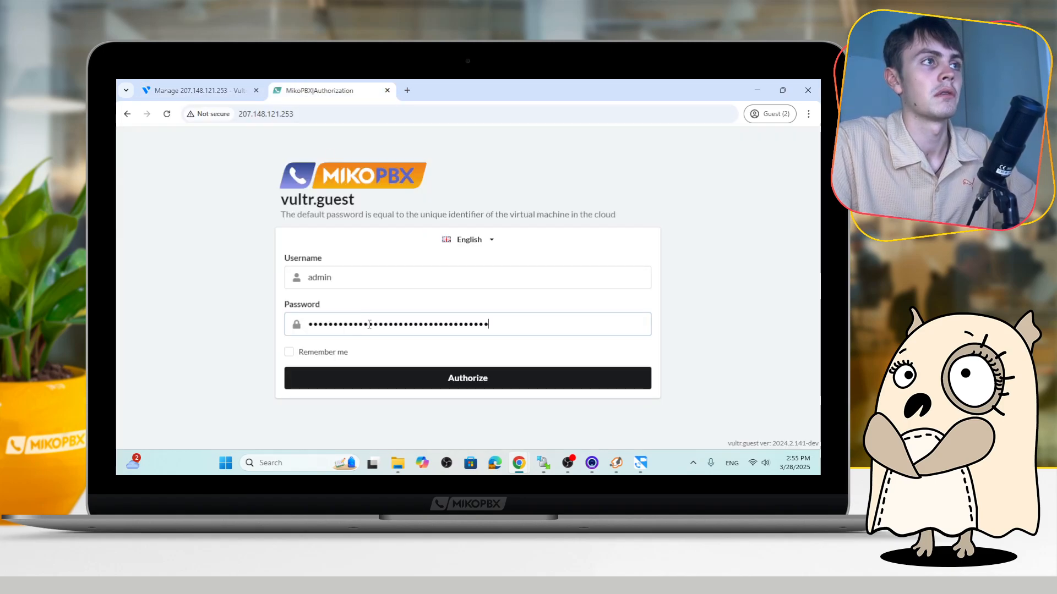
left_click(439, 378)
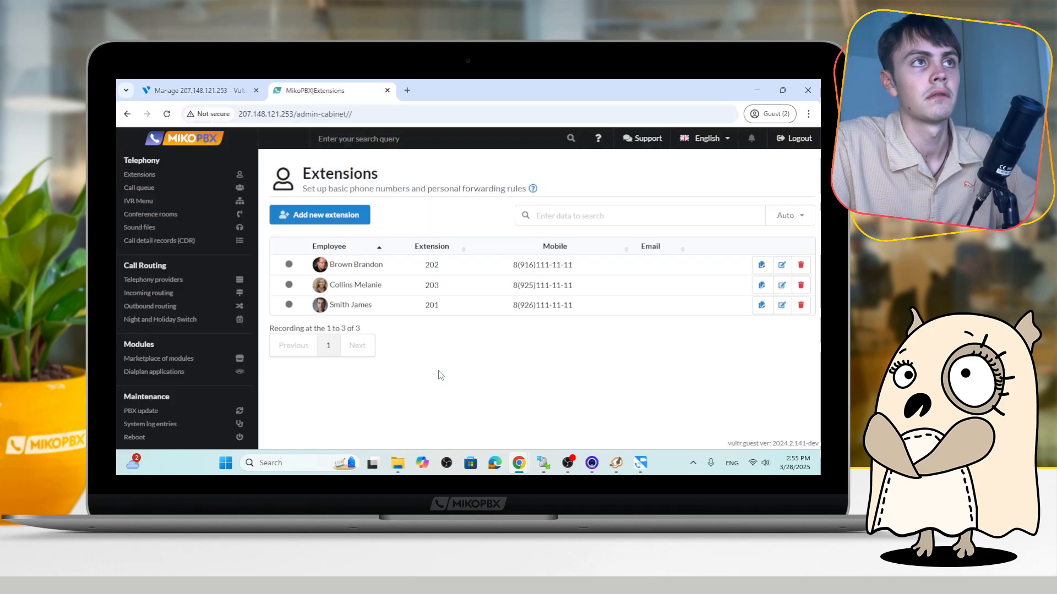
Set a new web interface password for the admin user in the PBX general settings, enter it again, and save
scroll(175, 307, "down", 3)
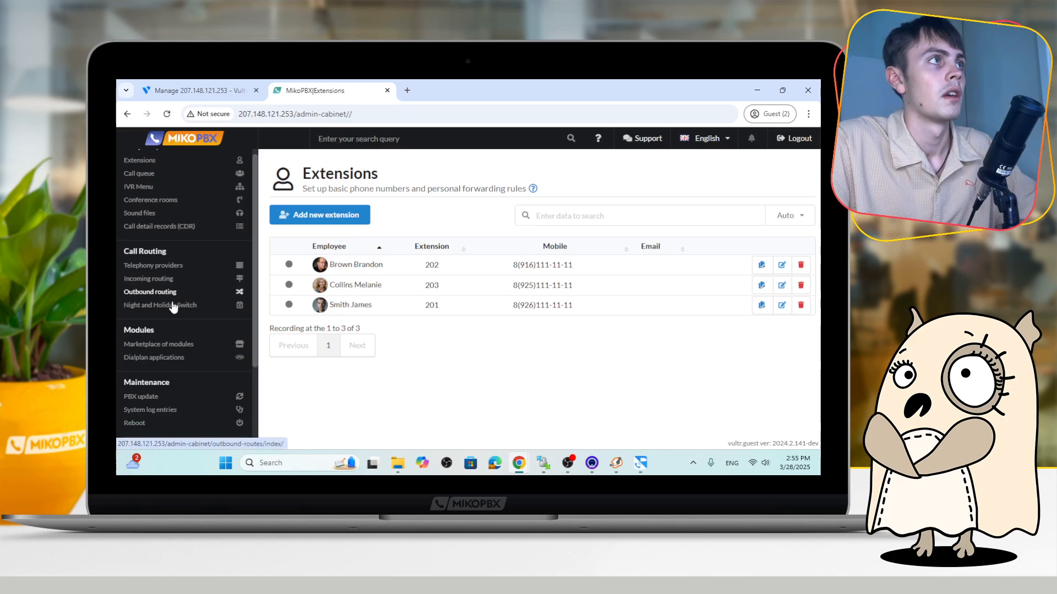
scroll(174, 306, "up", 3)
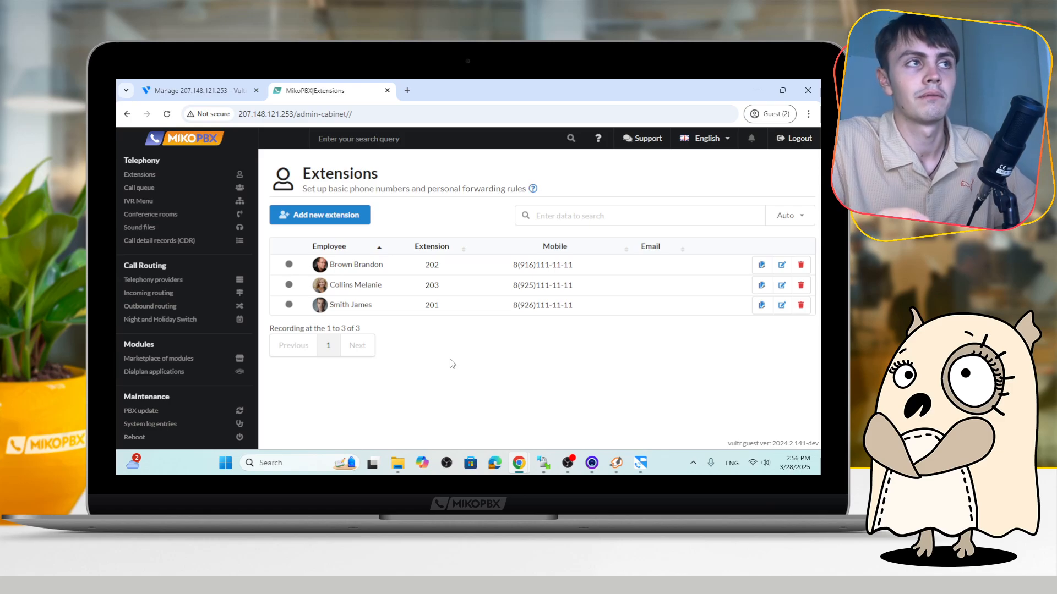
left_click(216, 300)
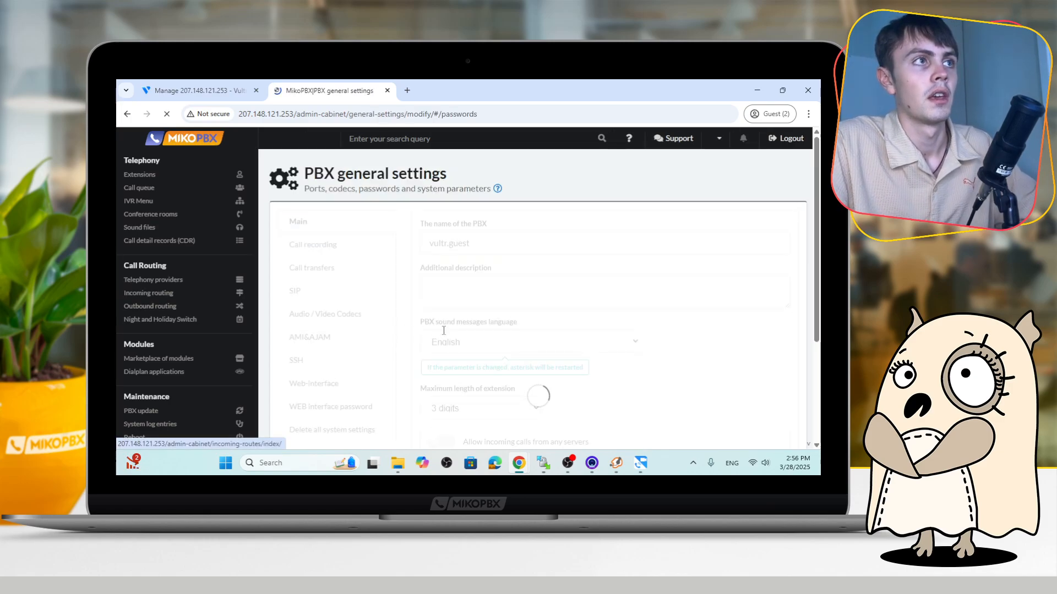
left_click_drag(475, 340, 405, 342)
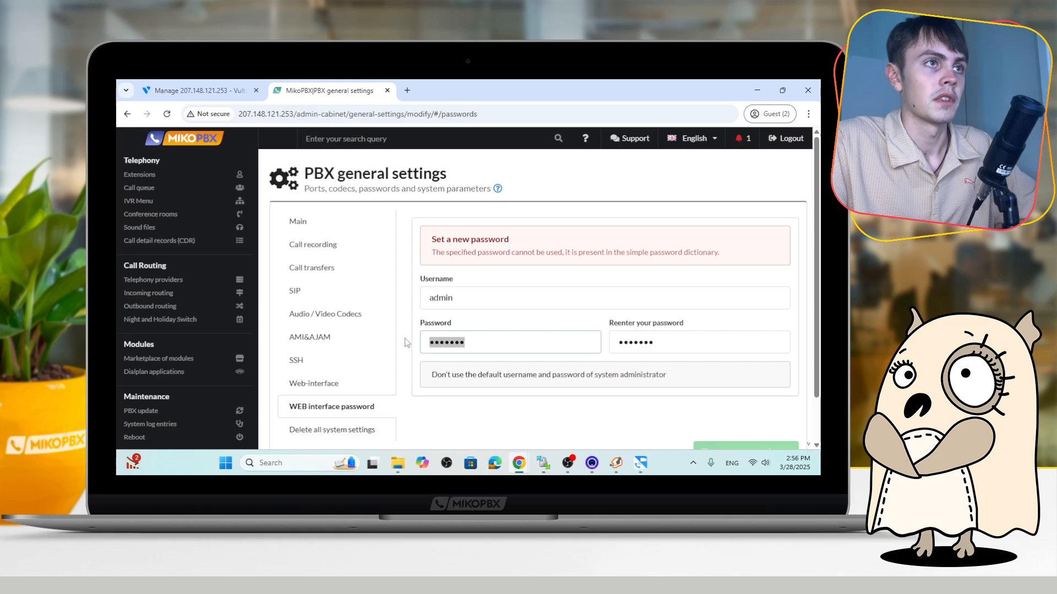
type("•••••••••••")
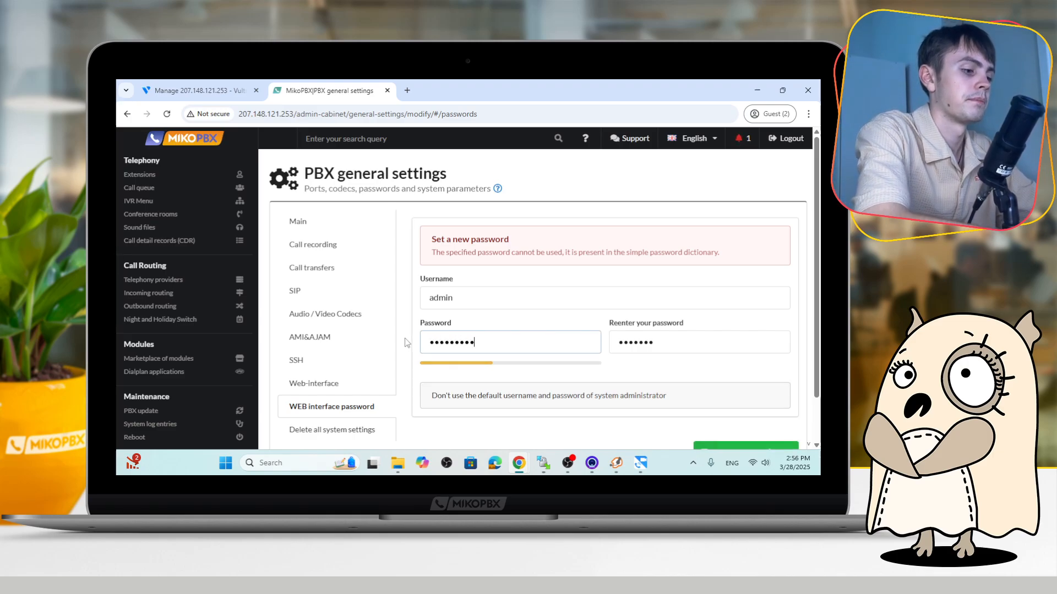
type("••••")
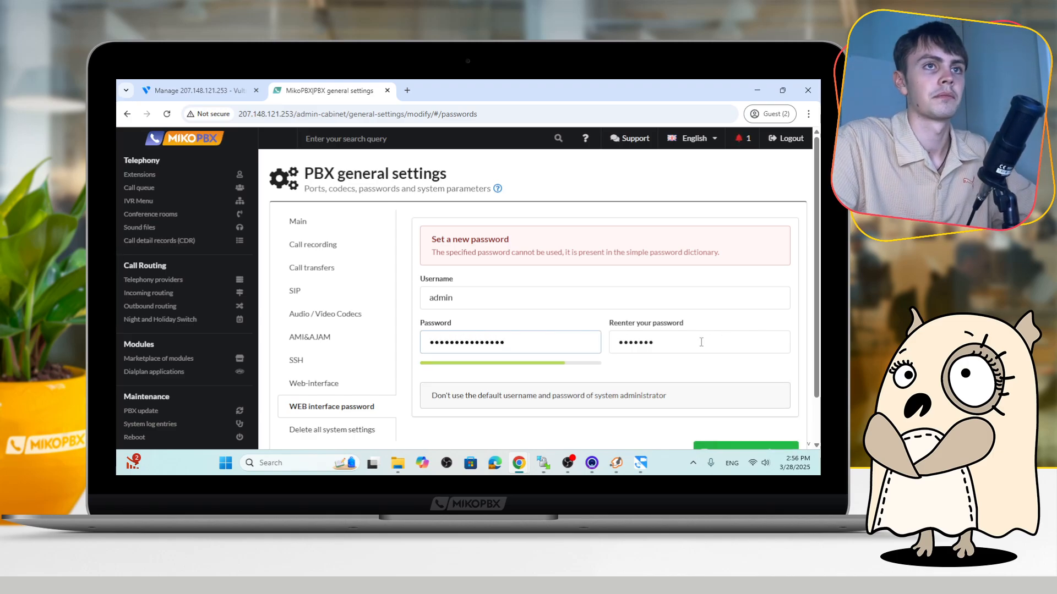
key("Tab")
type("••••••••••••")
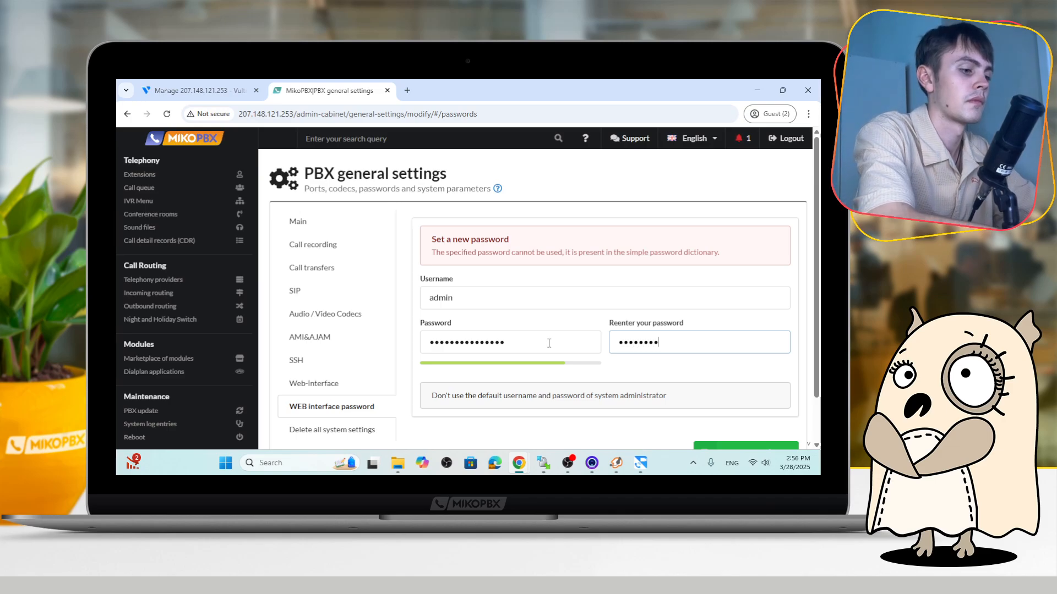
type("•••")
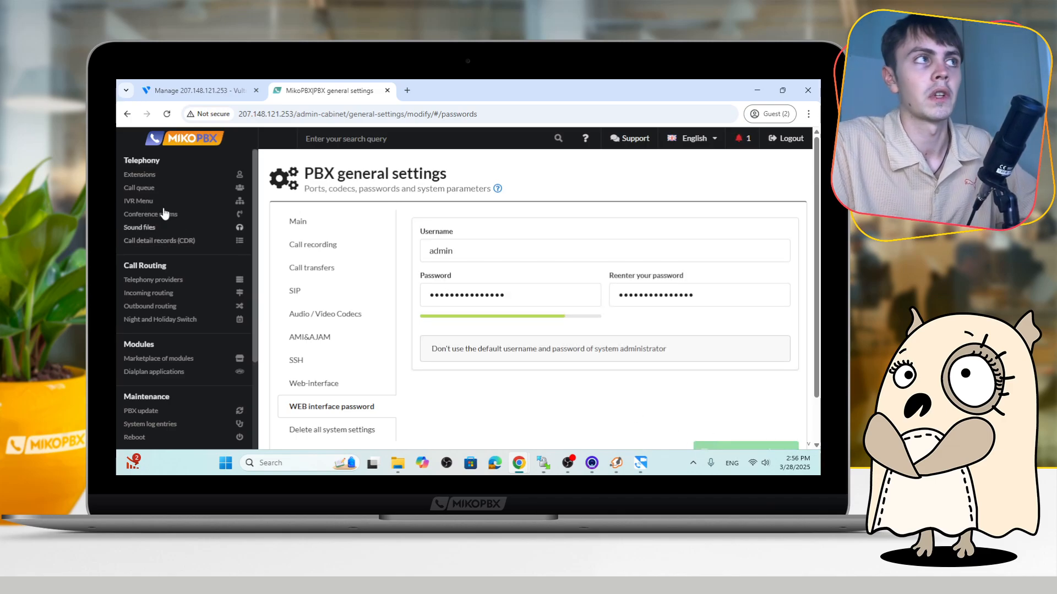
Open the MikoPBX extensions list and sort the employees by extension number
left_click(141, 175)
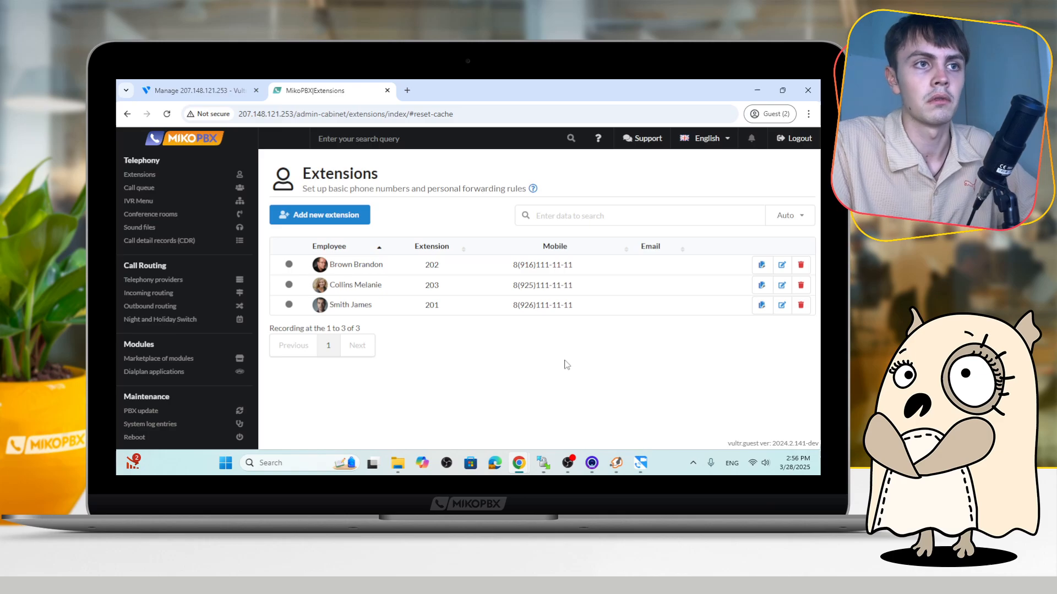
left_click(616, 462)
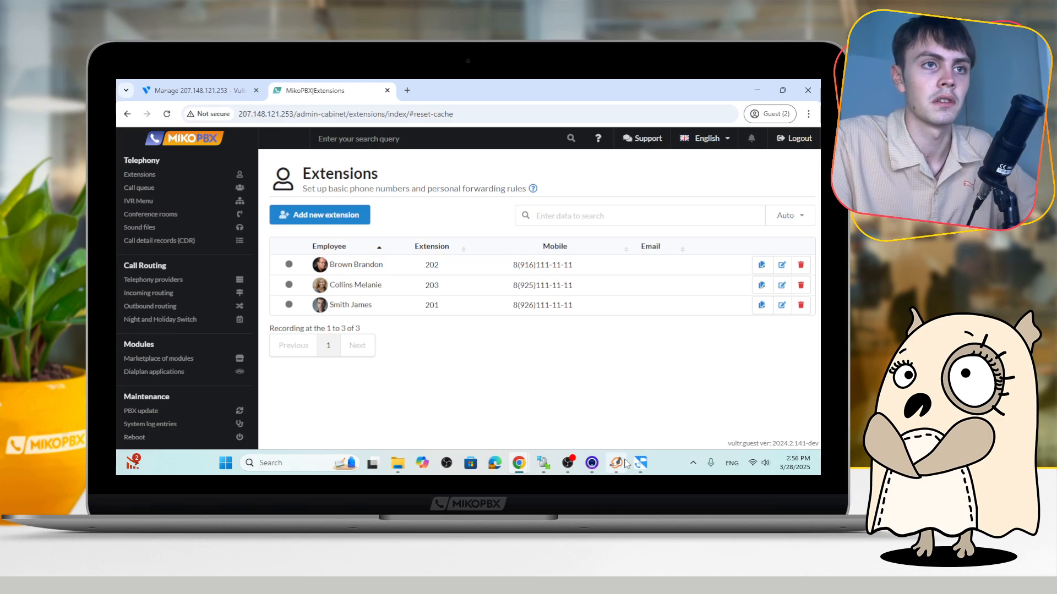
left_click(615, 462)
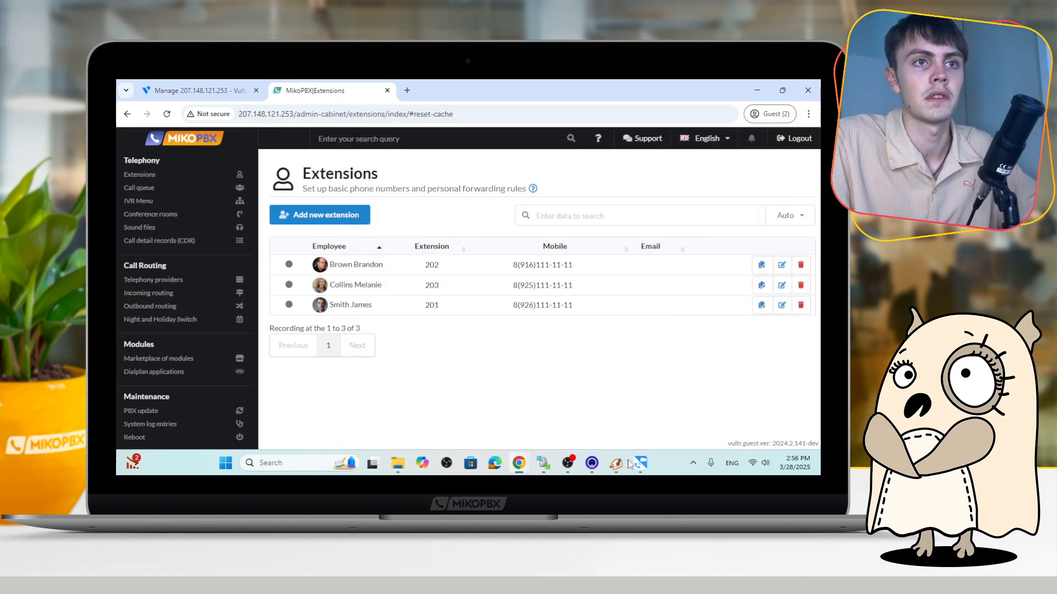
left_click(638, 462)
left_click(639, 462)
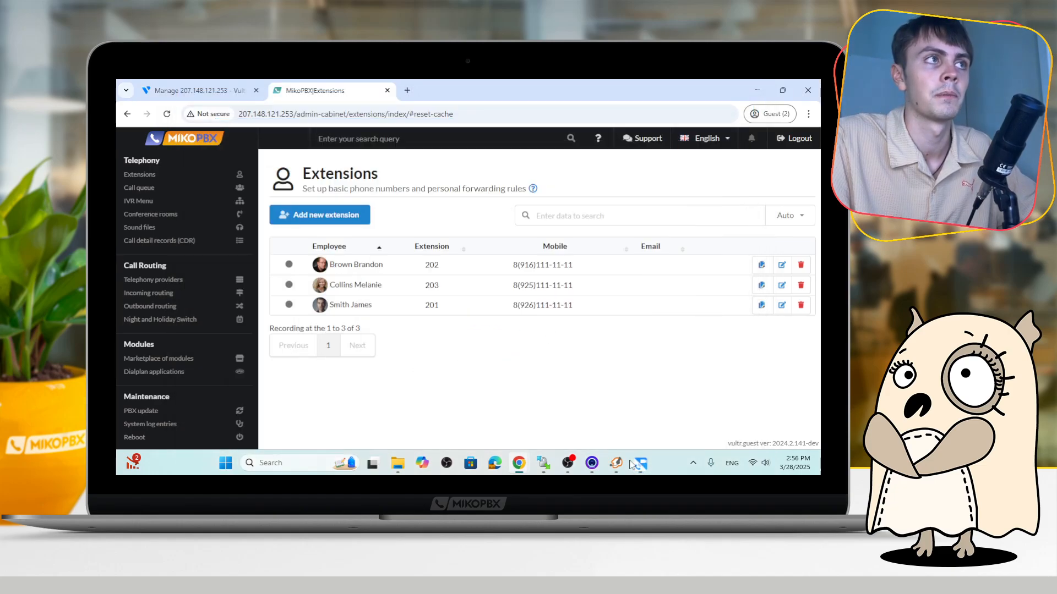
left_click(432, 246)
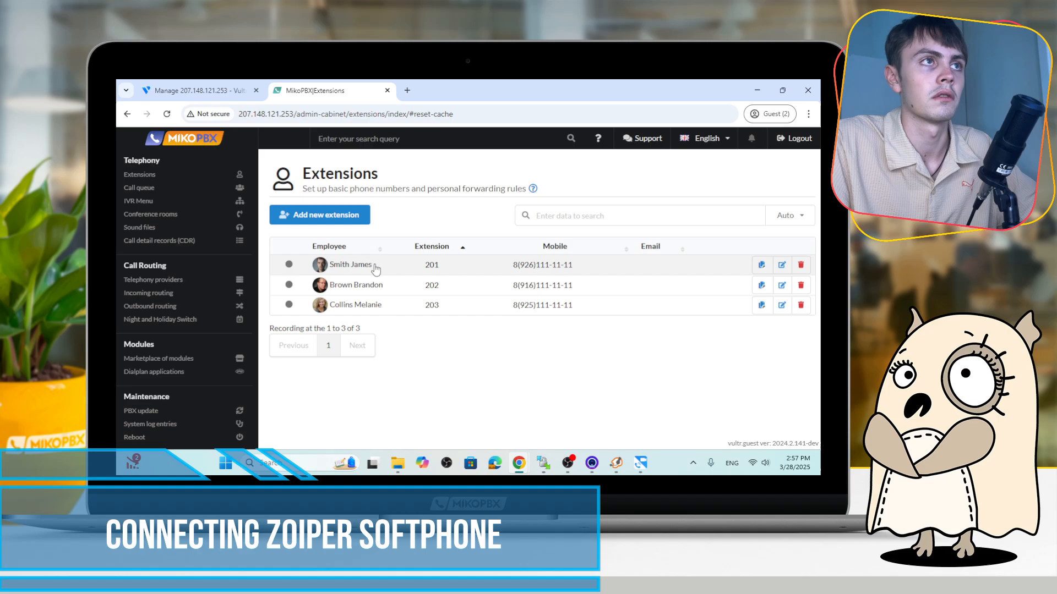
double_click(432, 264)
left_click(439, 323)
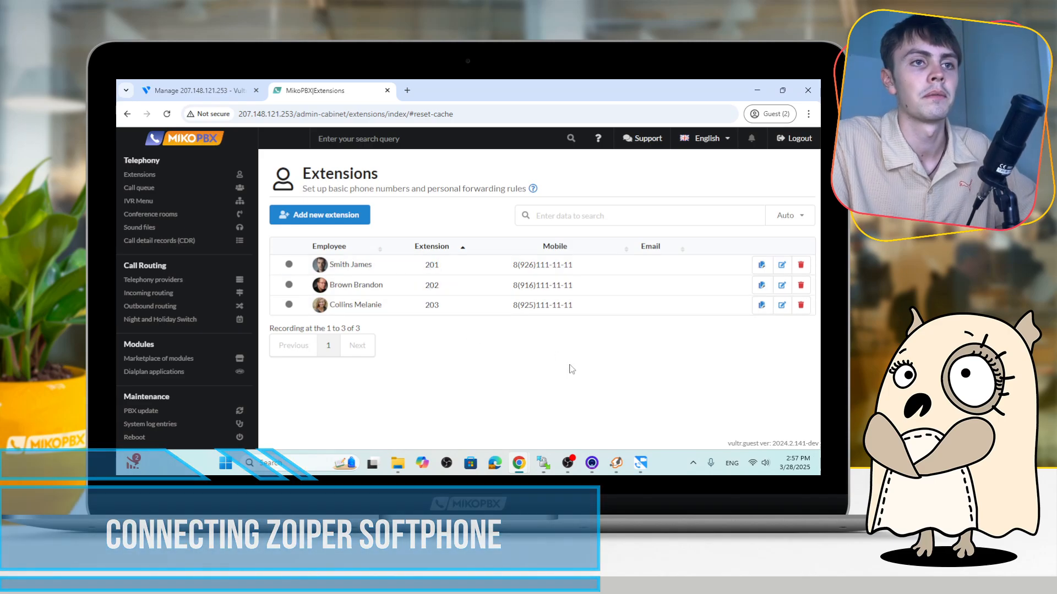
left_click(616, 463)
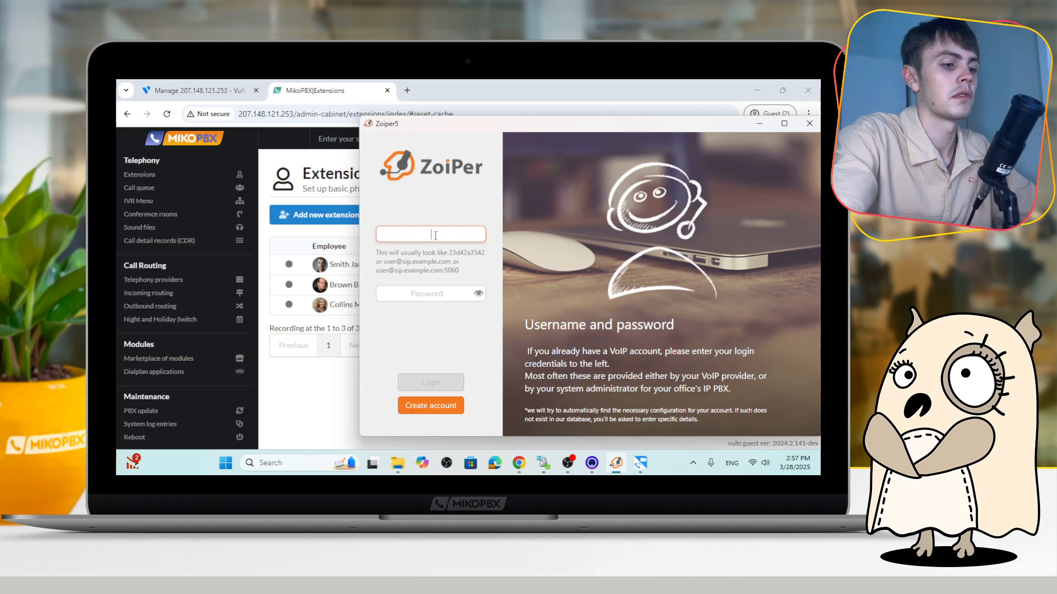
type("201@")
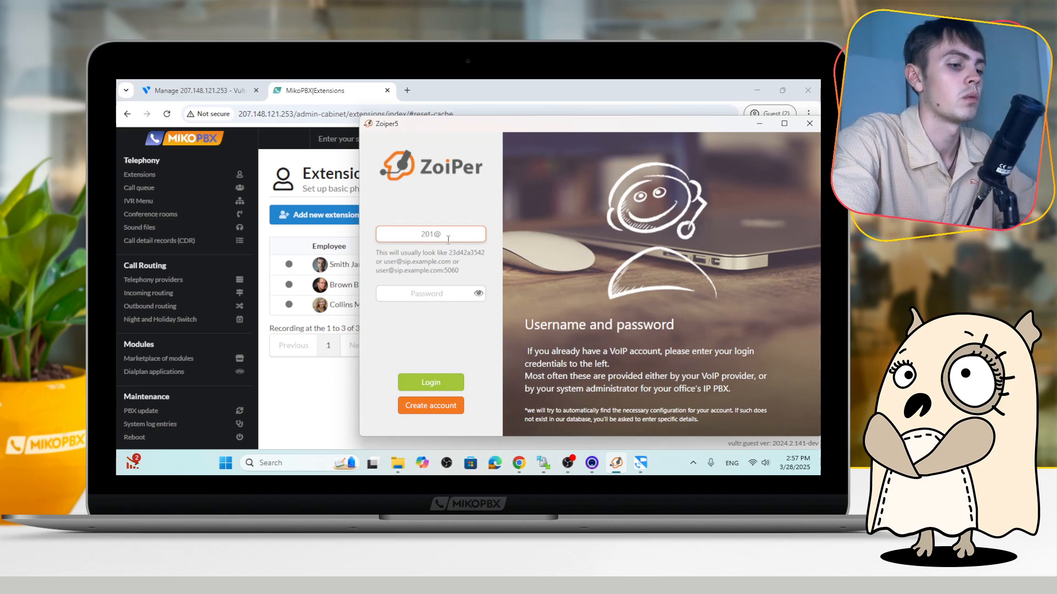
type("207")
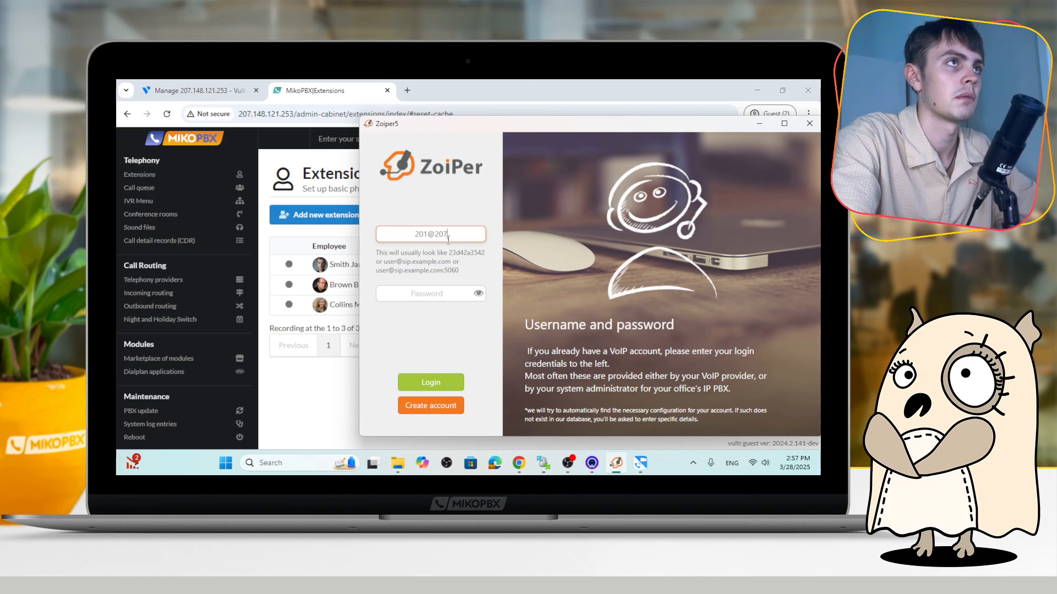
type(".148")
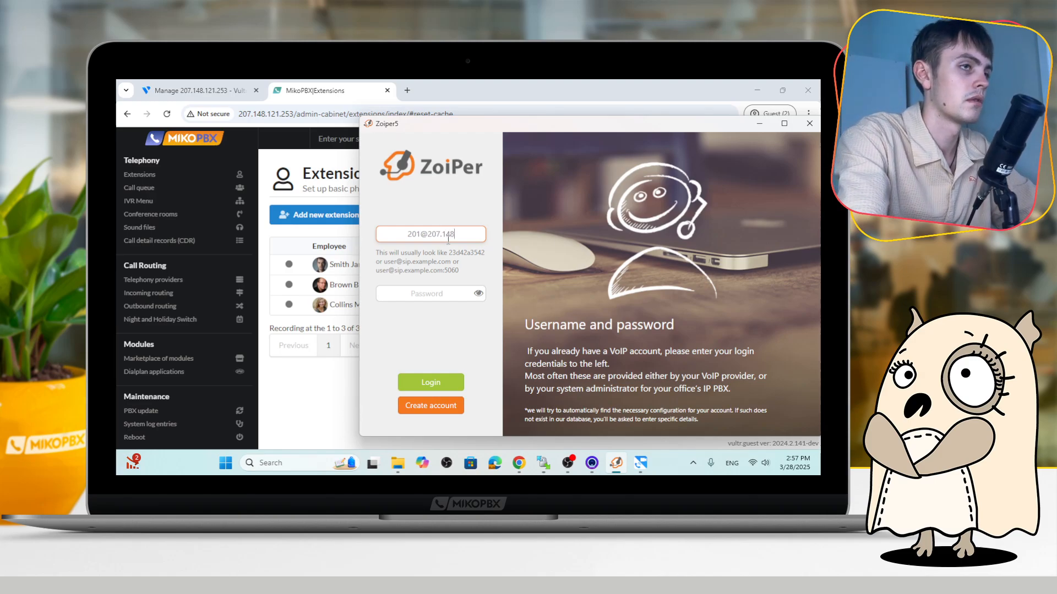
type(".")
type("1")
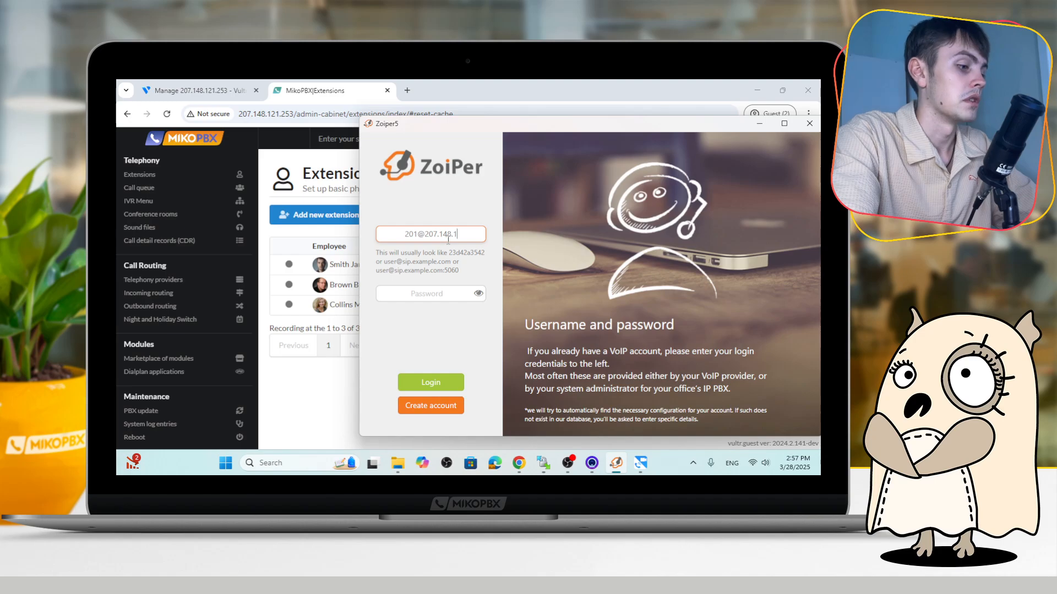
type("21.253")
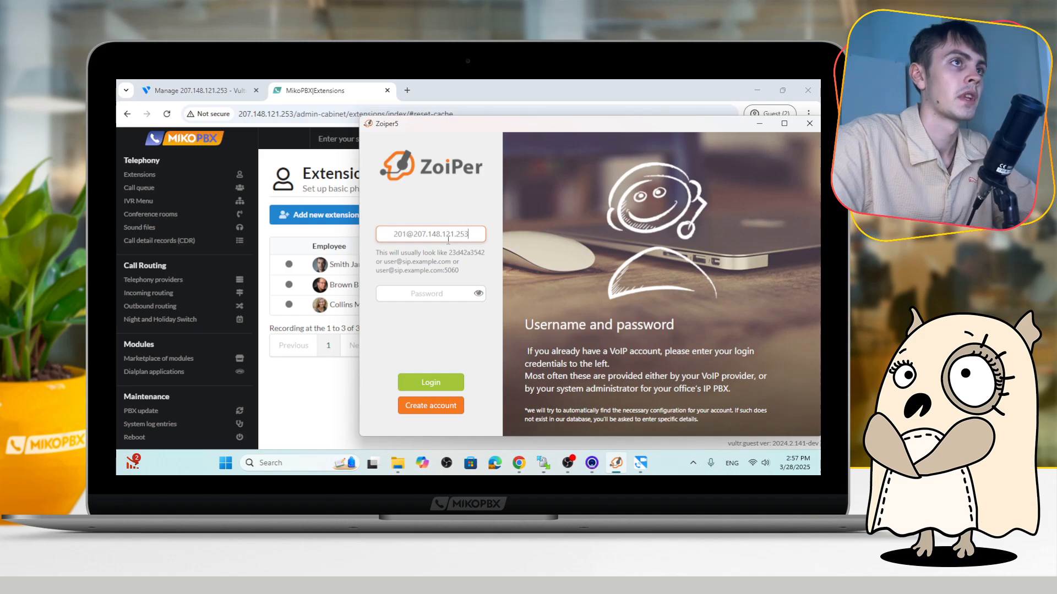
Copy extension 201's password from the MikoPBX extensions list, paste it as the Zoiper password, and log in
left_click(442, 293)
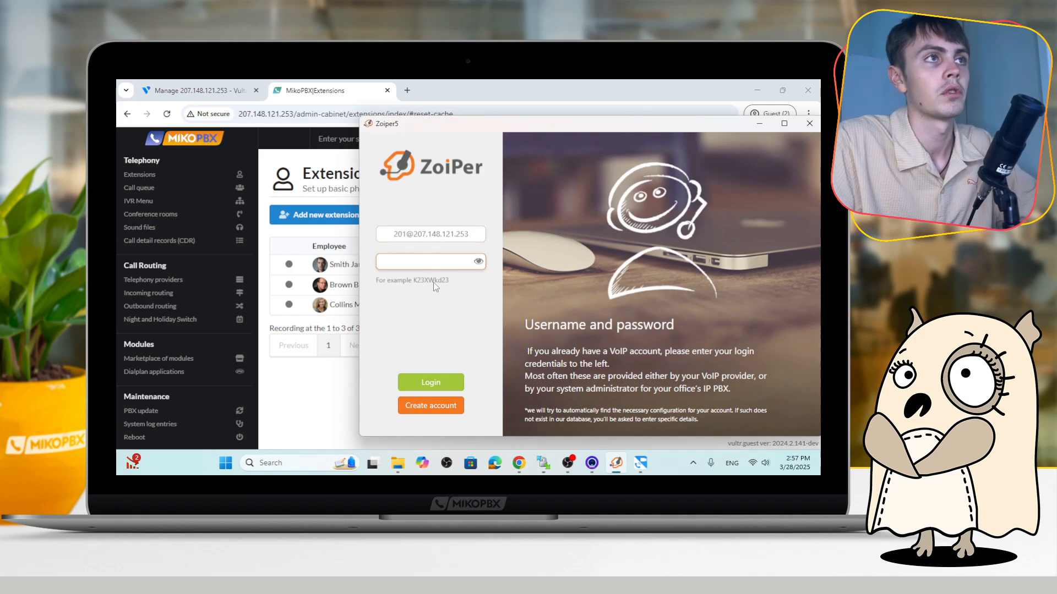
left_click(318, 402)
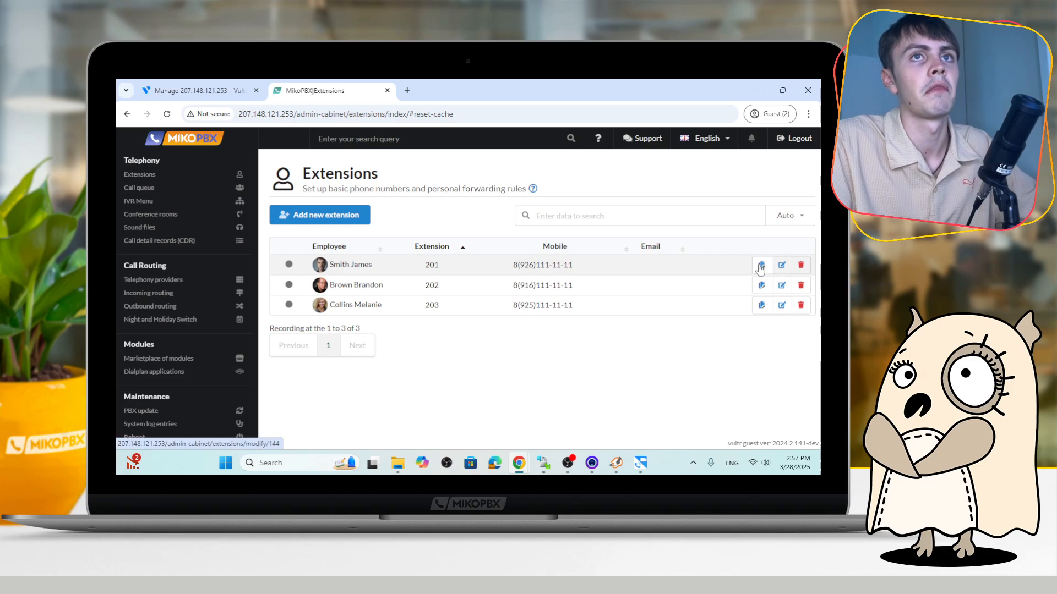
left_click(762, 267)
left_click(616, 463)
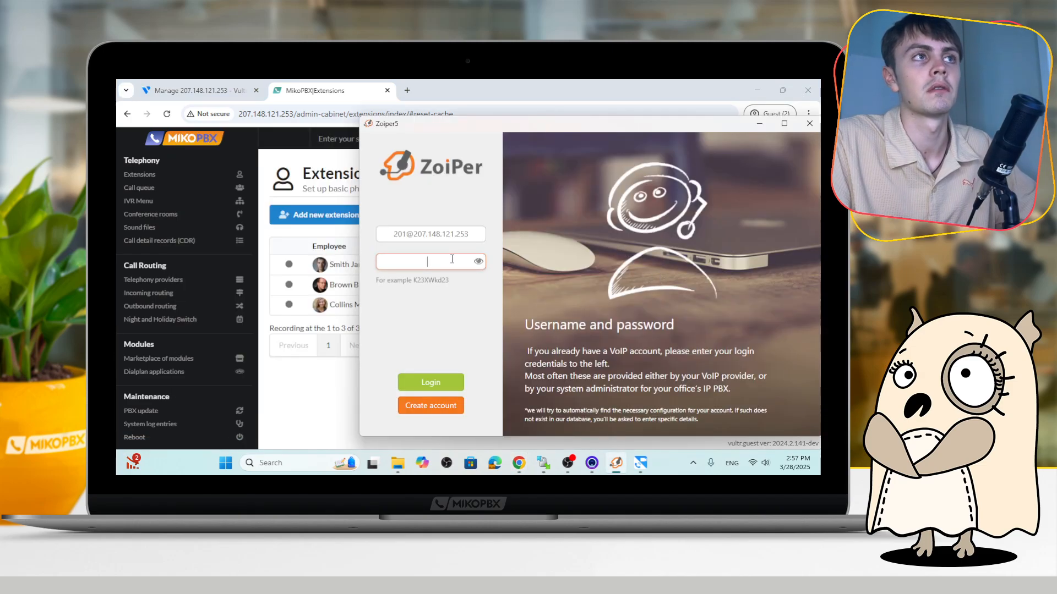
key("ctrl+v")
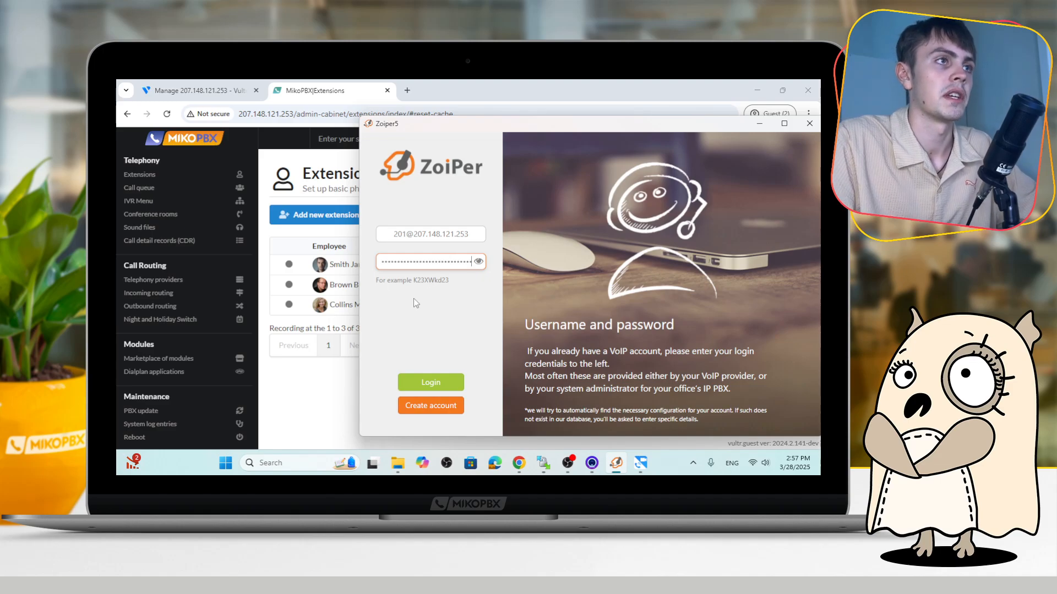
left_click(438, 382)
Skip Zoiper's optional authentication and outbound proxy settings, complete the account setup, and return to the MikoPBX extensions list
left_click(457, 405)
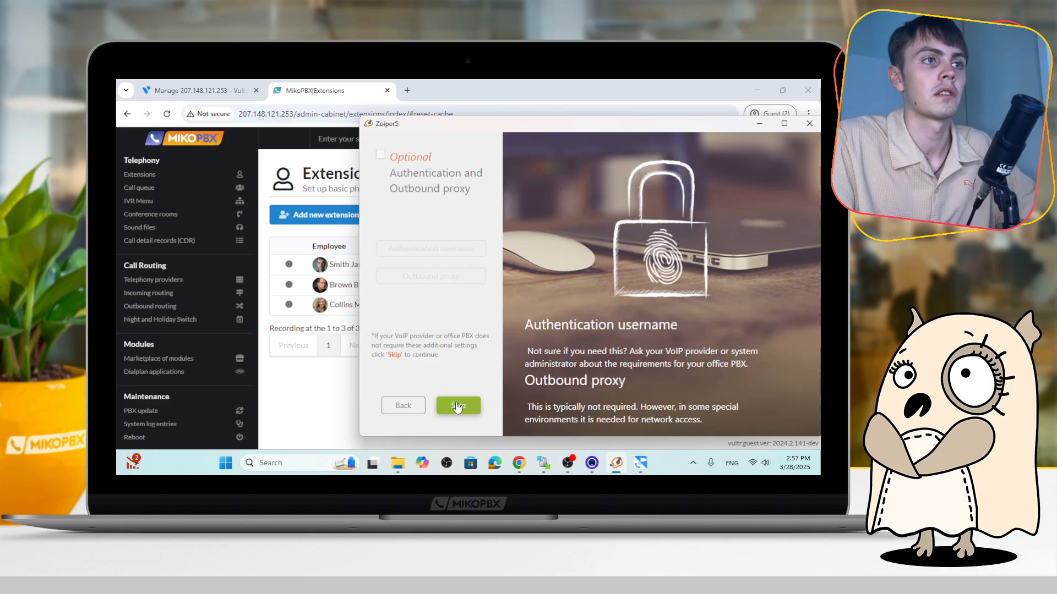
left_click(457, 405)
left_click(457, 405)
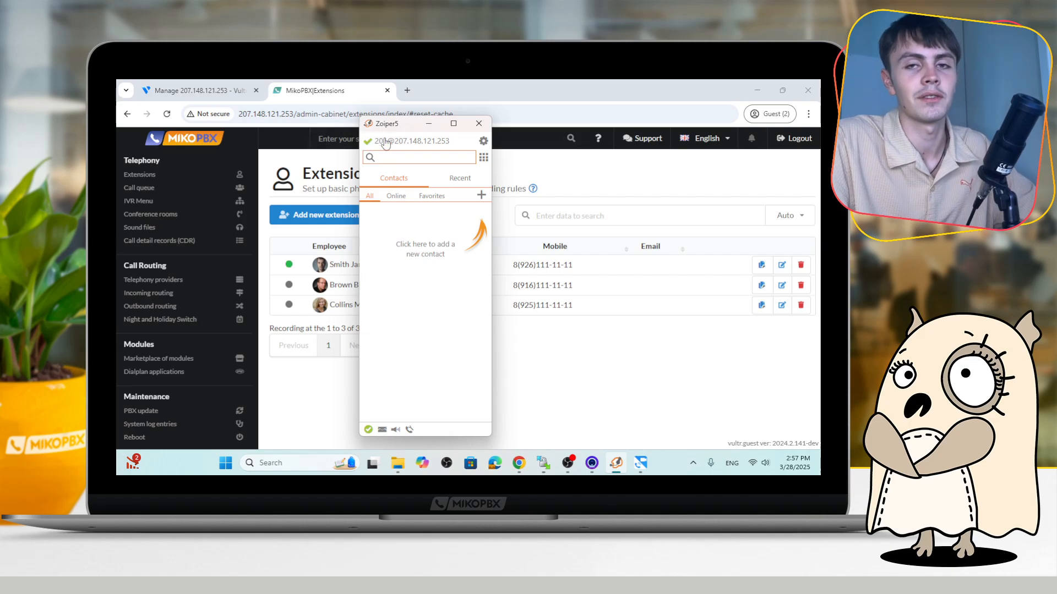
left_click(593, 359)
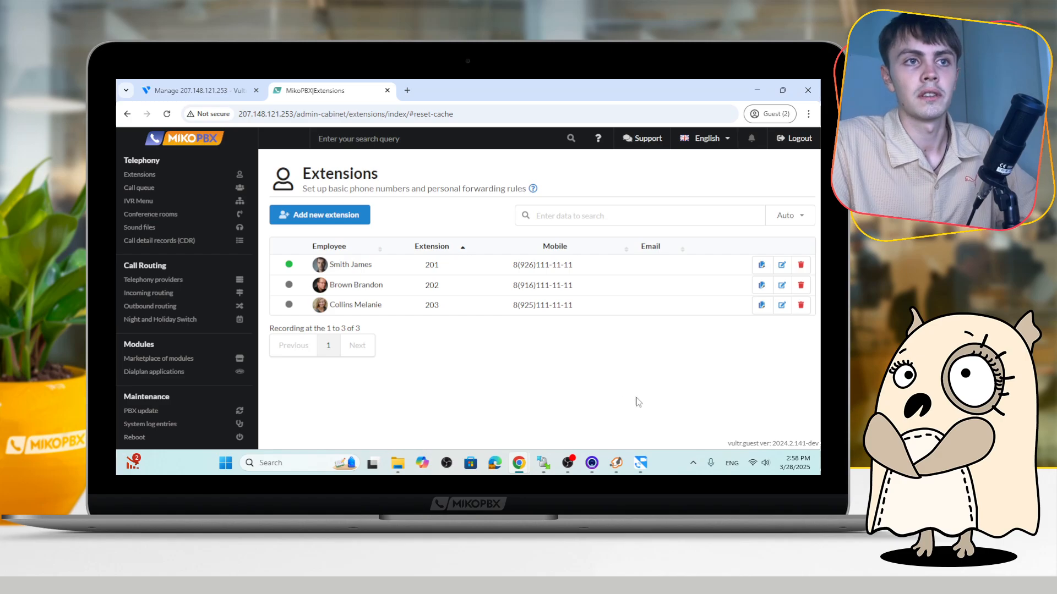
Switch to the PortSIP softphone, set the SIP domain to 207.148.121.253, and continue to its sign-in form
left_click(640, 463)
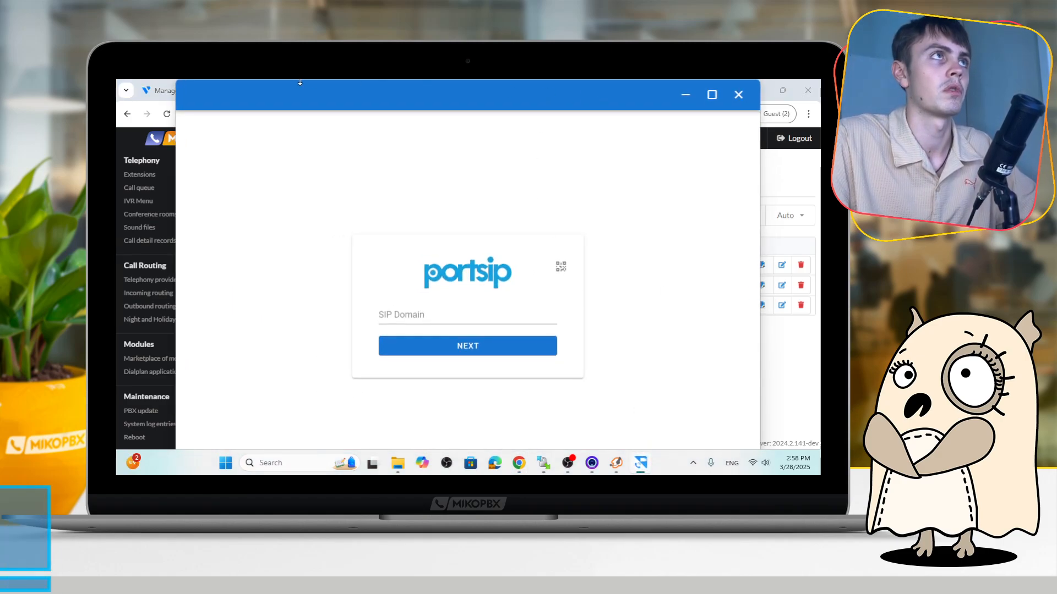
left_click_drag(306, 98, 360, 139)
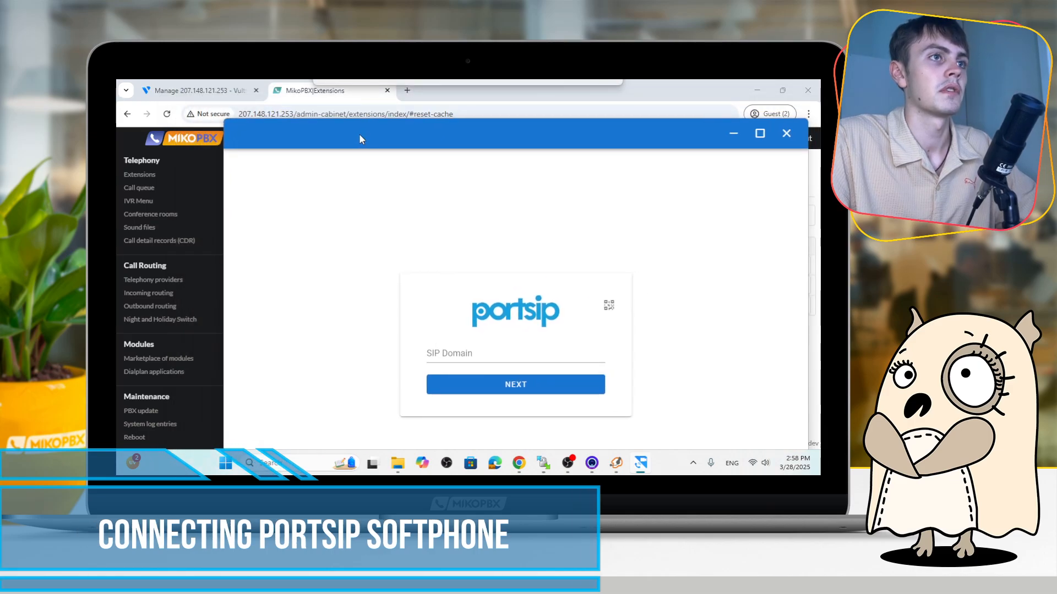
left_click(456, 354)
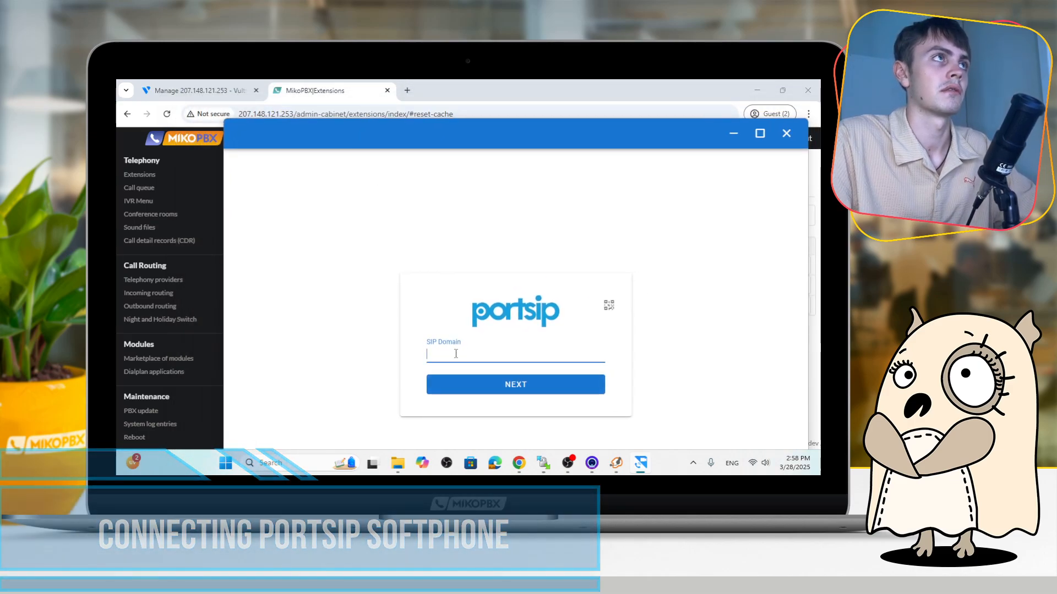
type("207.148.121.253")
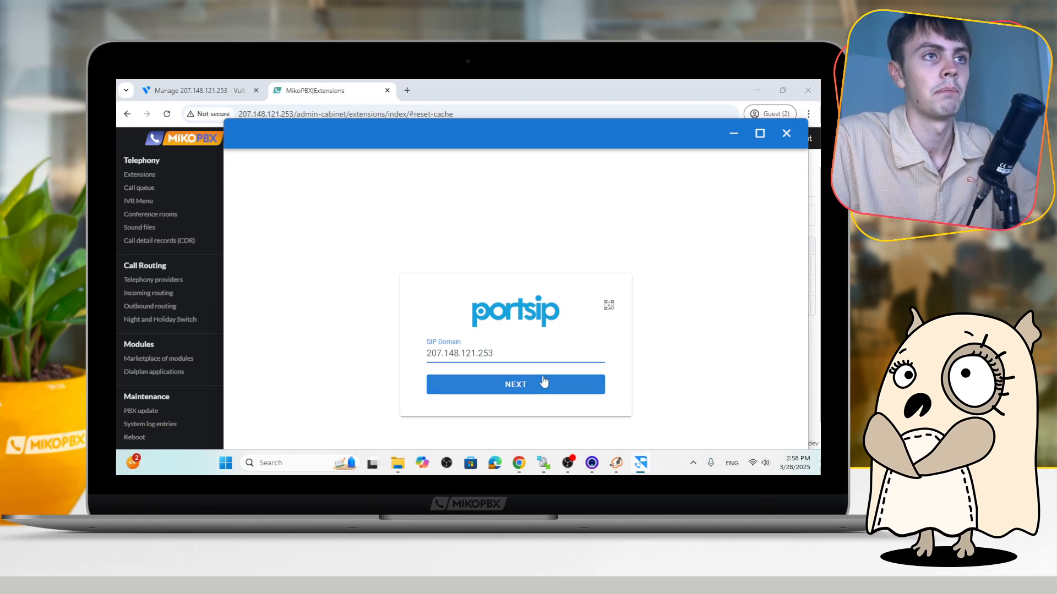
left_click(543, 381)
Enter 202 as the PortSIP extension number and return to the MikoPBX extensions list
left_click(500, 299)
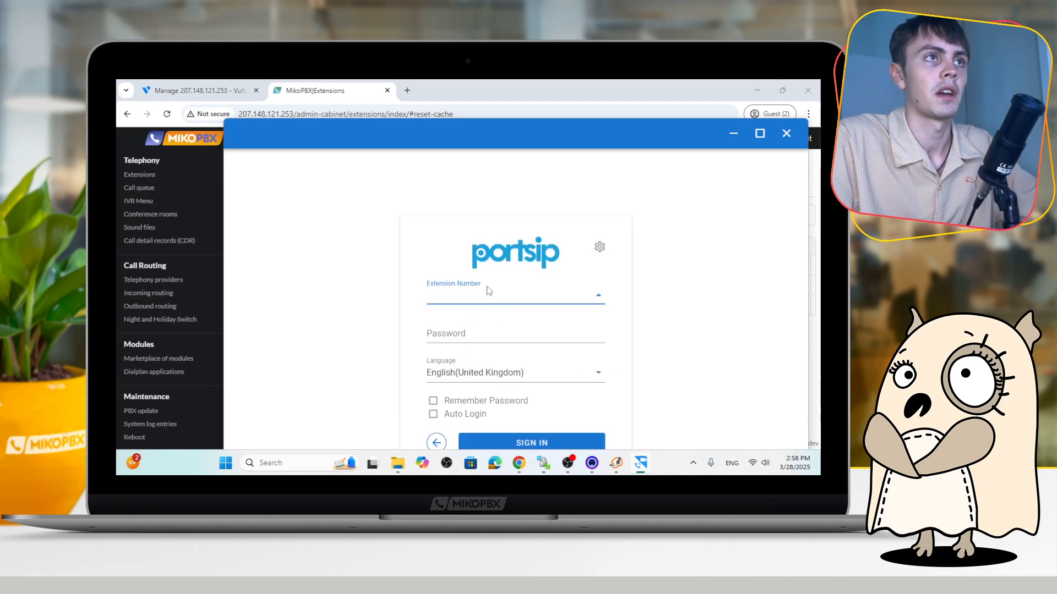
left_click_drag(506, 141, 503, 182)
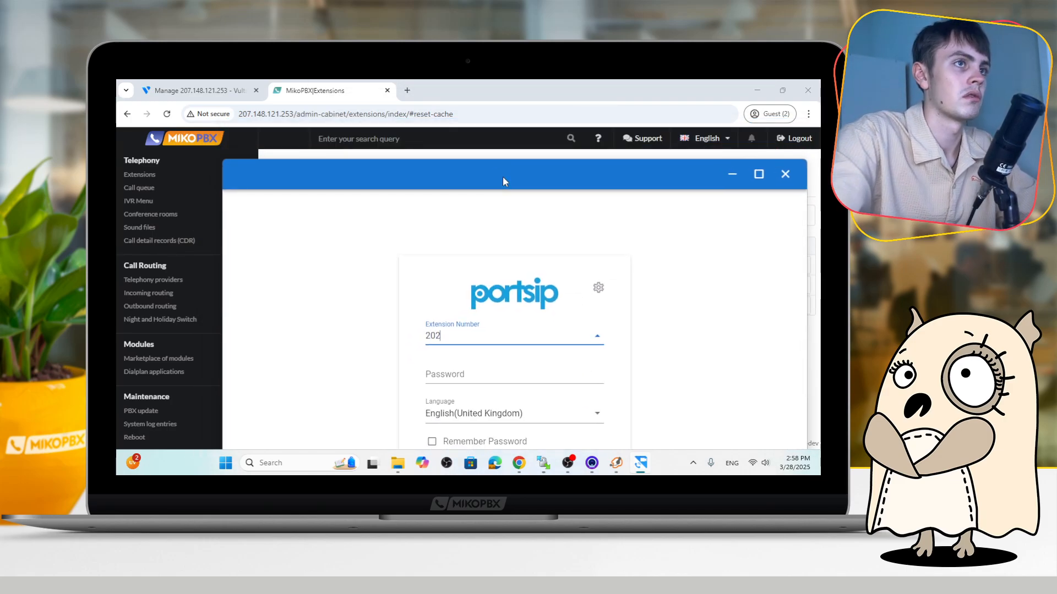
left_click(732, 174)
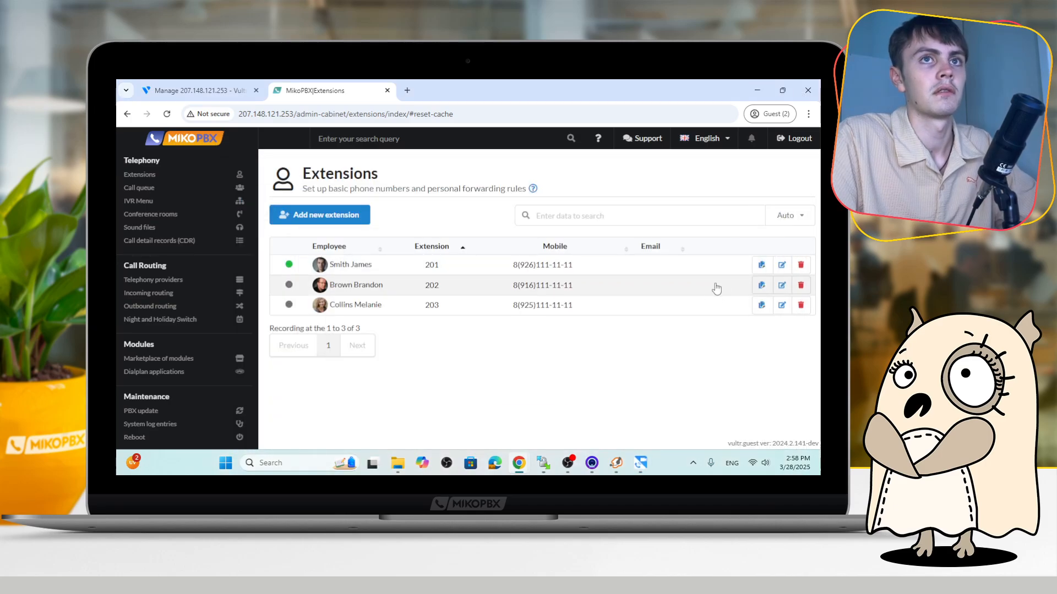
Copy extension 202's password from the MikoPBX extensions list, paste it as the PortSIP password, and sign in
left_click(761, 288)
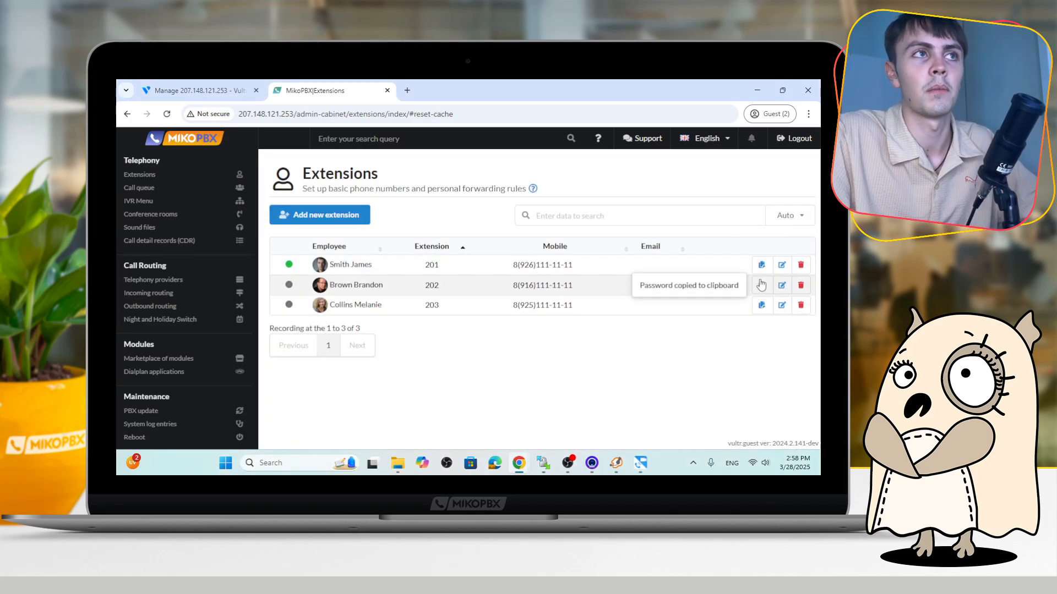
left_click(640, 463)
left_click(496, 383)
key("ctrl+v")
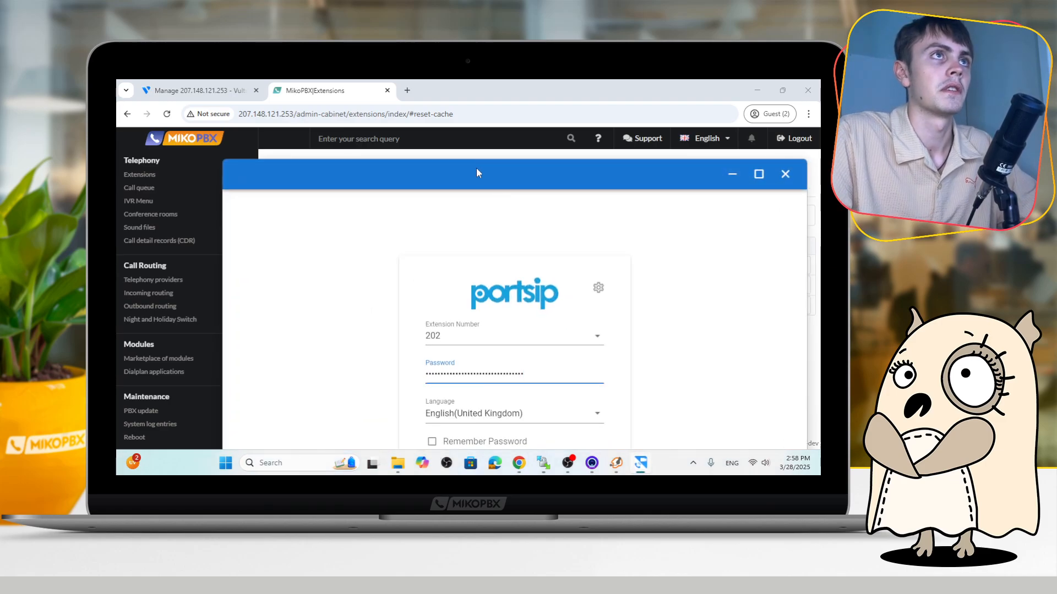
left_click_drag(477, 167, 427, 88)
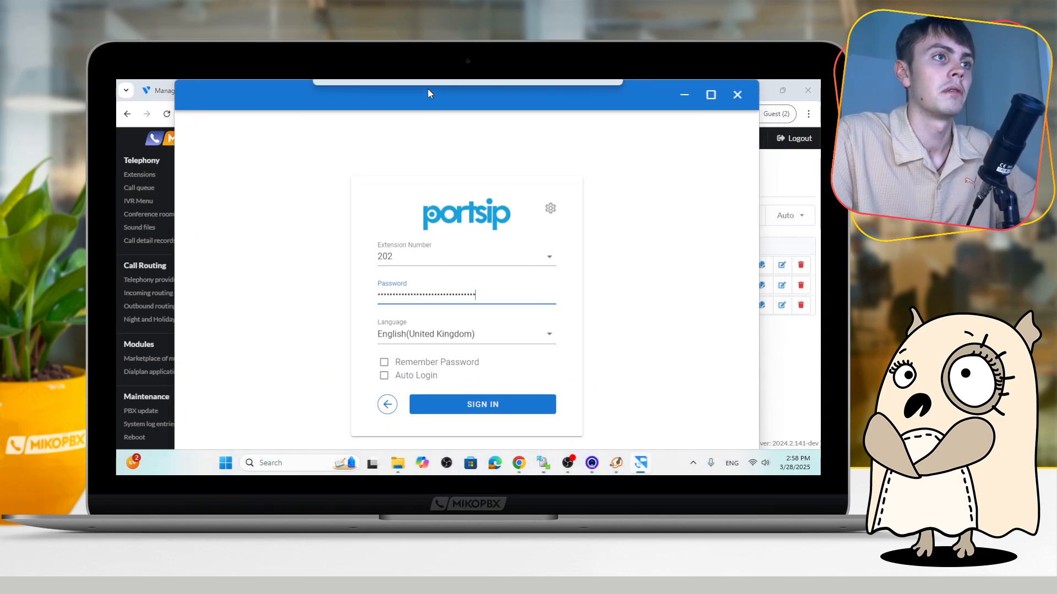
left_click(495, 405)
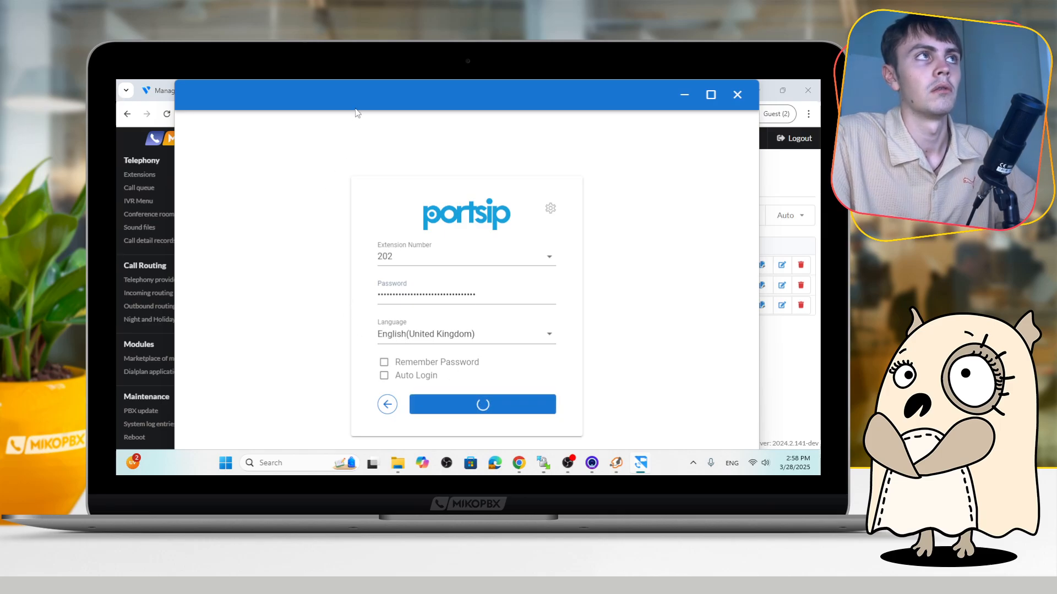
Check extension 202's status in the MikoPBX extensions list, and place the Zoiper5 and PortSIP windows side by side
left_click_drag(351, 90, 322, 228)
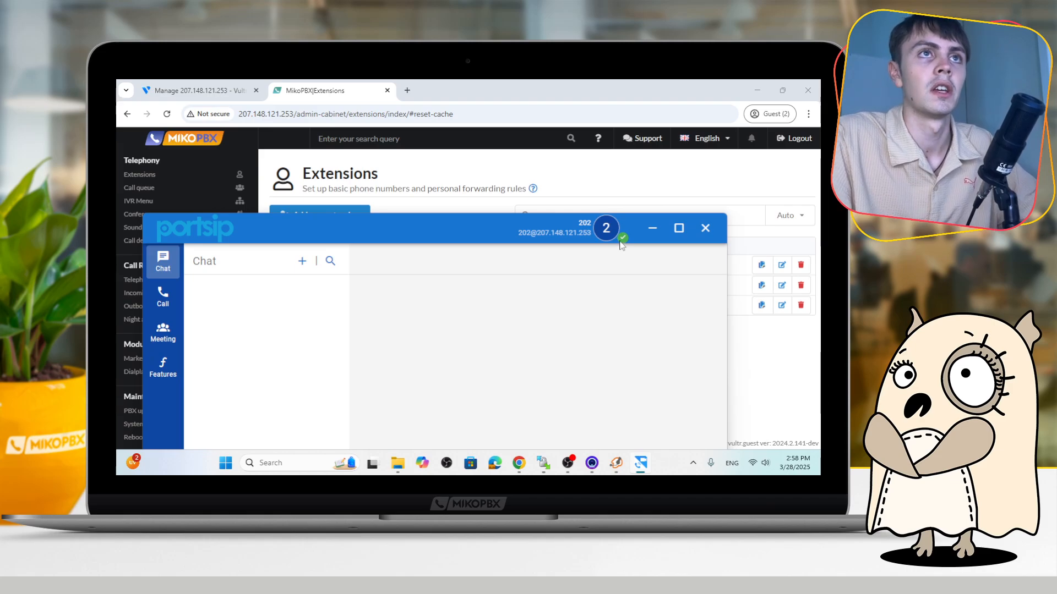
left_click(653, 227)
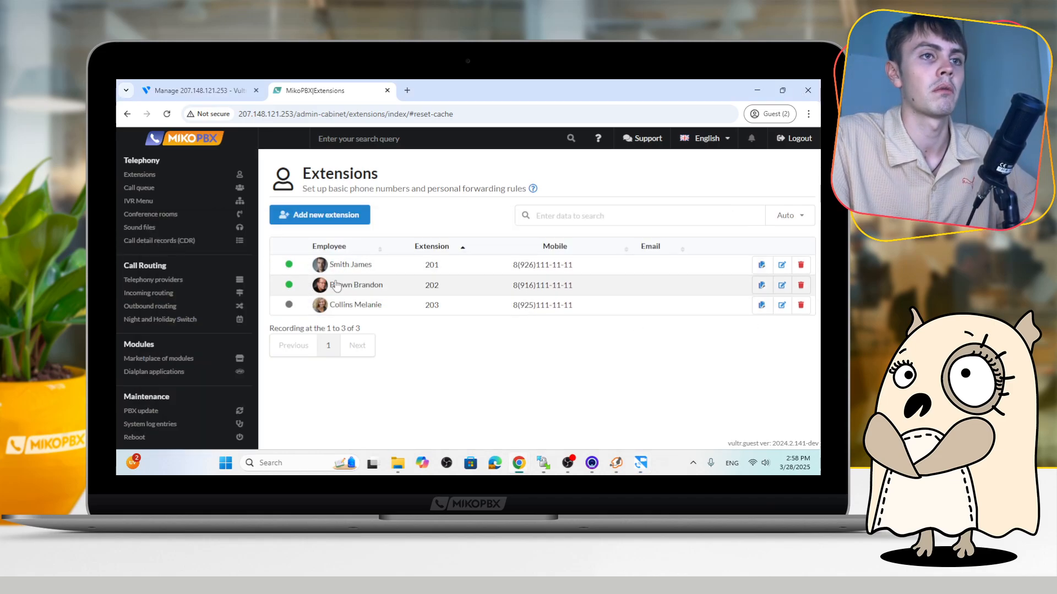
left_click(617, 463)
left_click(638, 463)
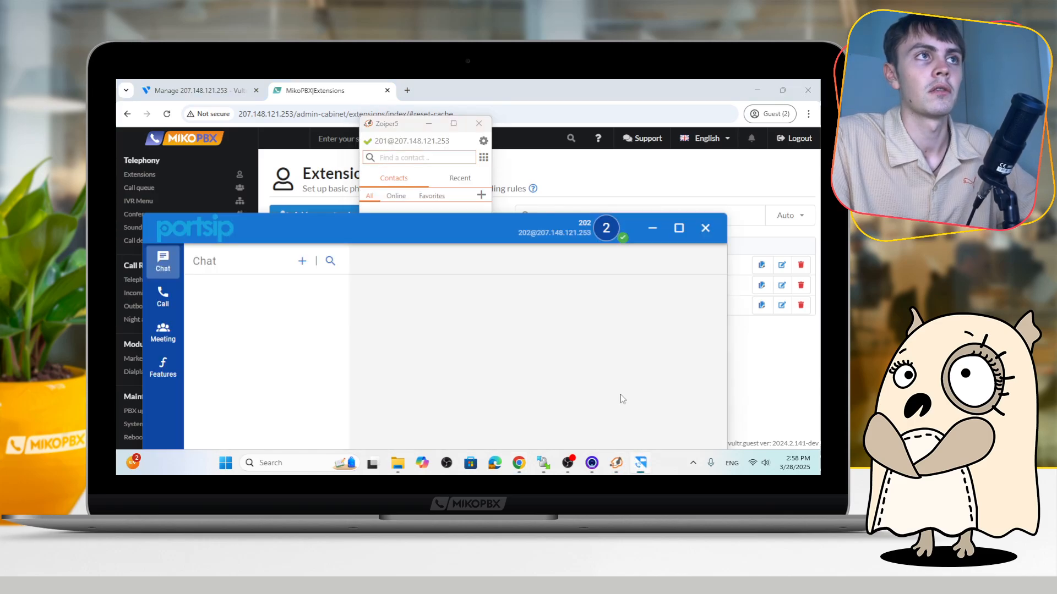
left_click_drag(388, 130, 203, 132)
left_click_drag(385, 226, 536, 134)
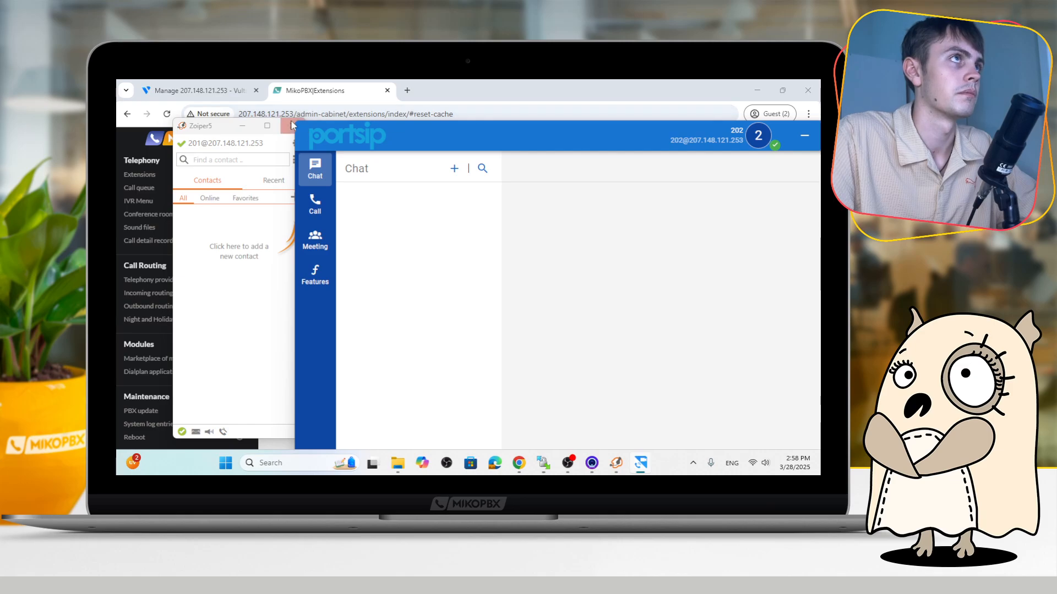
Call extension 202 from Zoiper5 with its dial pad
left_click_drag(229, 132, 198, 130)
left_click(266, 158)
left_click(221, 191)
left_click(221, 281)
left_click(225, 203)
left_click(221, 312)
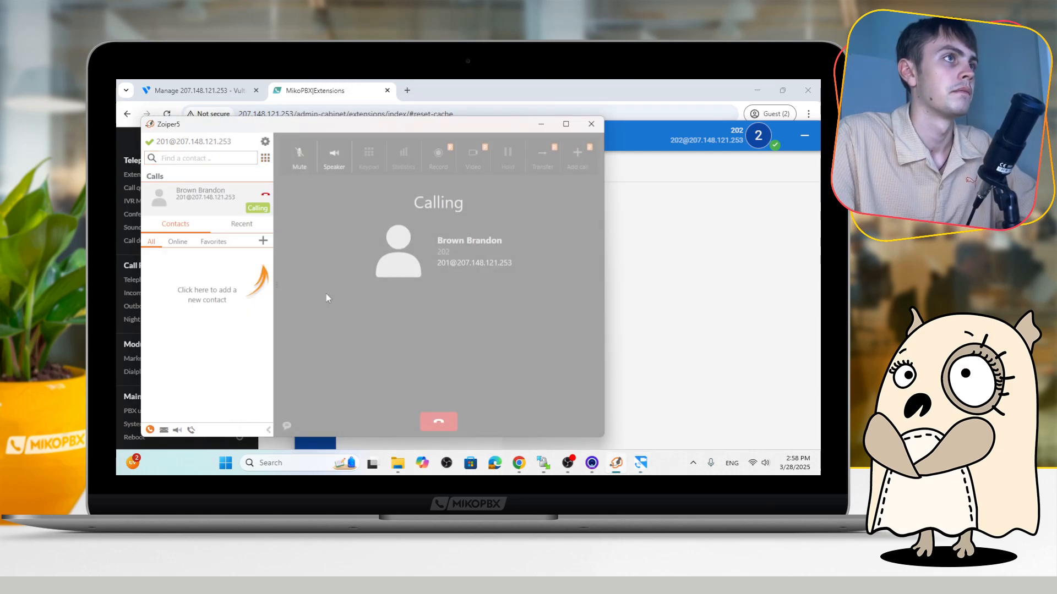
Bring PortSIP into view during the call, end the test call in Zoiper5, and return to the MikoPBX extensions list
left_click(660, 345)
left_click_drag(569, 144, 544, 188)
left_click(440, 421)
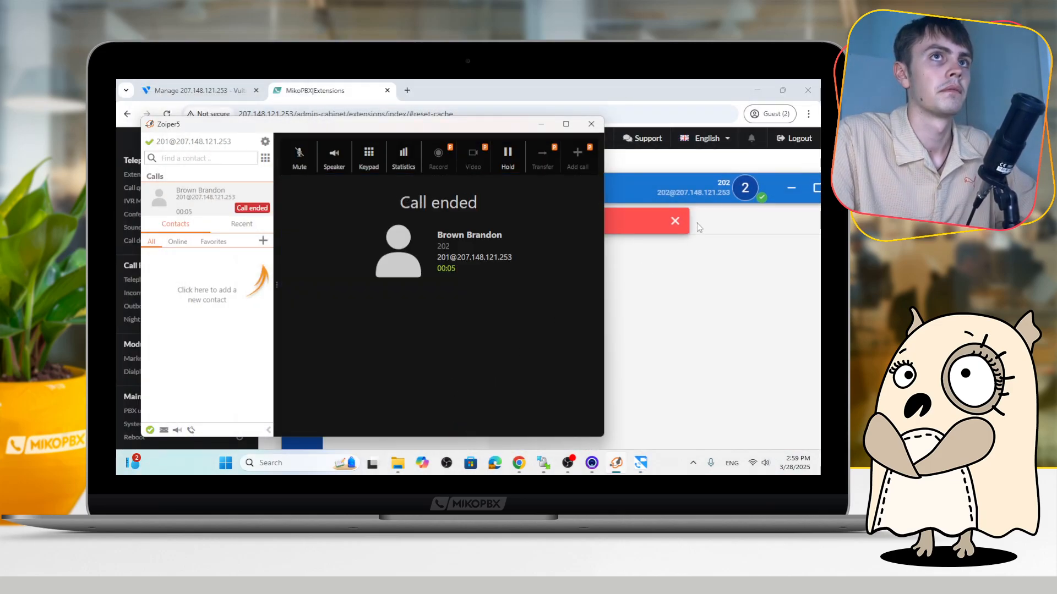
left_click(699, 224)
left_click(751, 165)
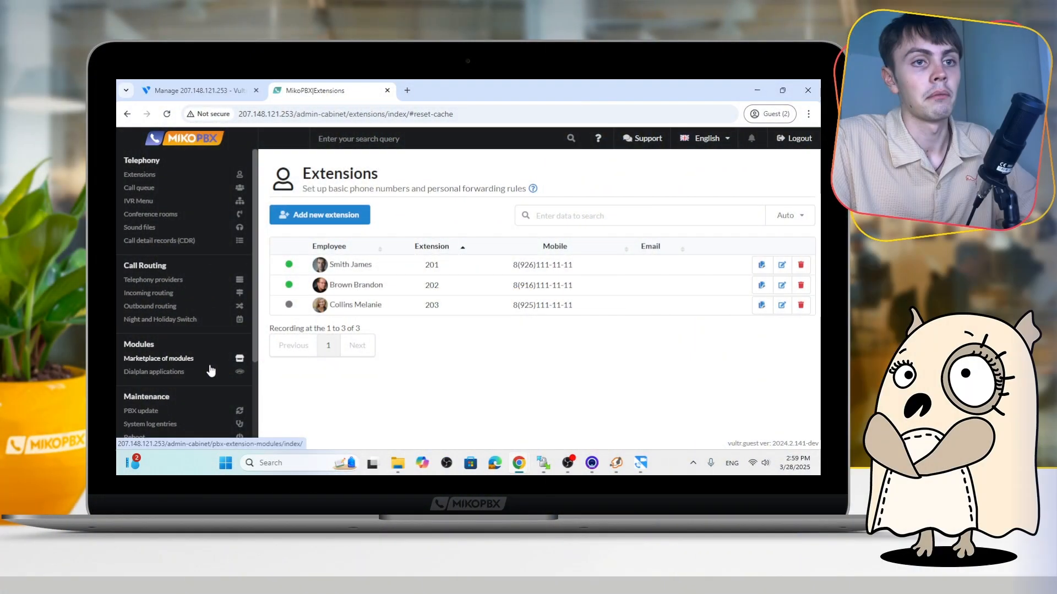
Open the MikoPBX dialplan applications and look up the Echo test number
left_click(181, 372)
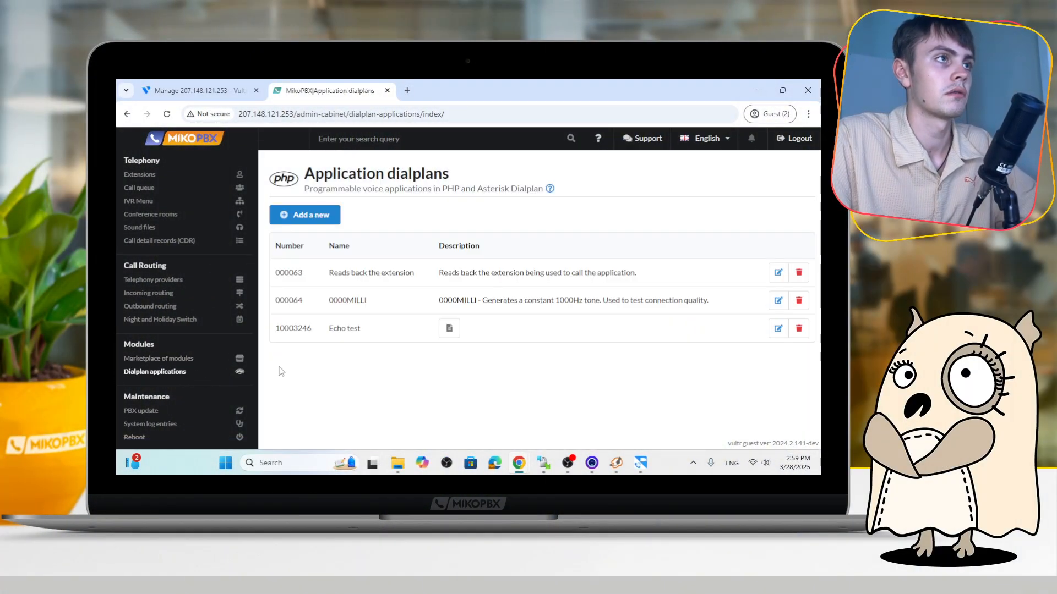
left_click_drag(328, 328, 273, 330)
left_click(345, 361)
left_click(292, 361)
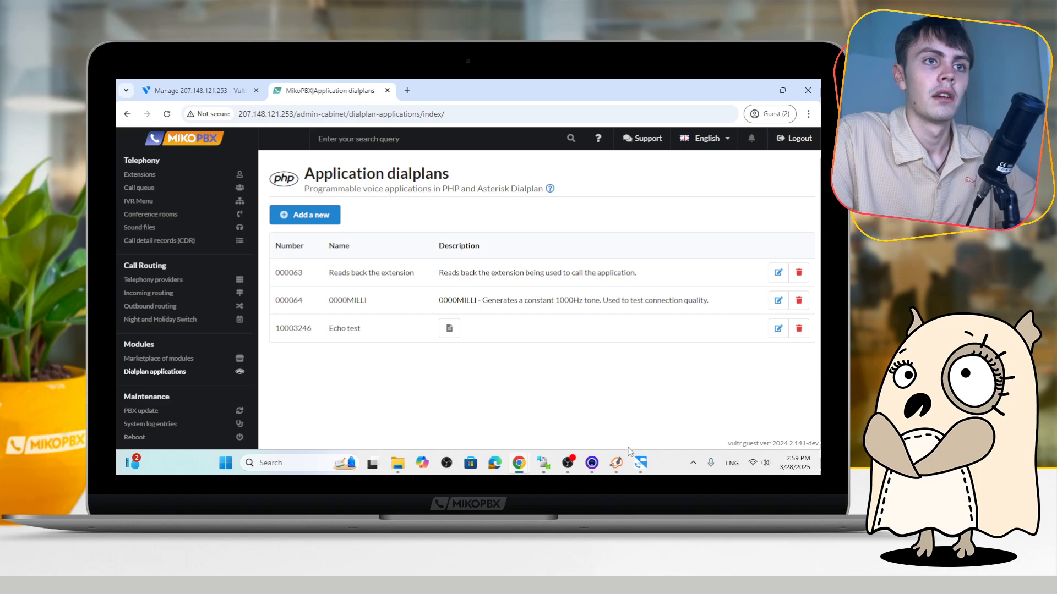
Switch to Zoiper5 and enter the echo test number 10003246 on the dial pad
left_click(616, 463)
left_click_drag(339, 129, 577, 214)
left_click(502, 245)
mouse_move(491, 206)
left_mouse_down()
mouse_move(466, 194)
mouse_move(489, 187)
left_mouse_up()
left_click(469, 250)
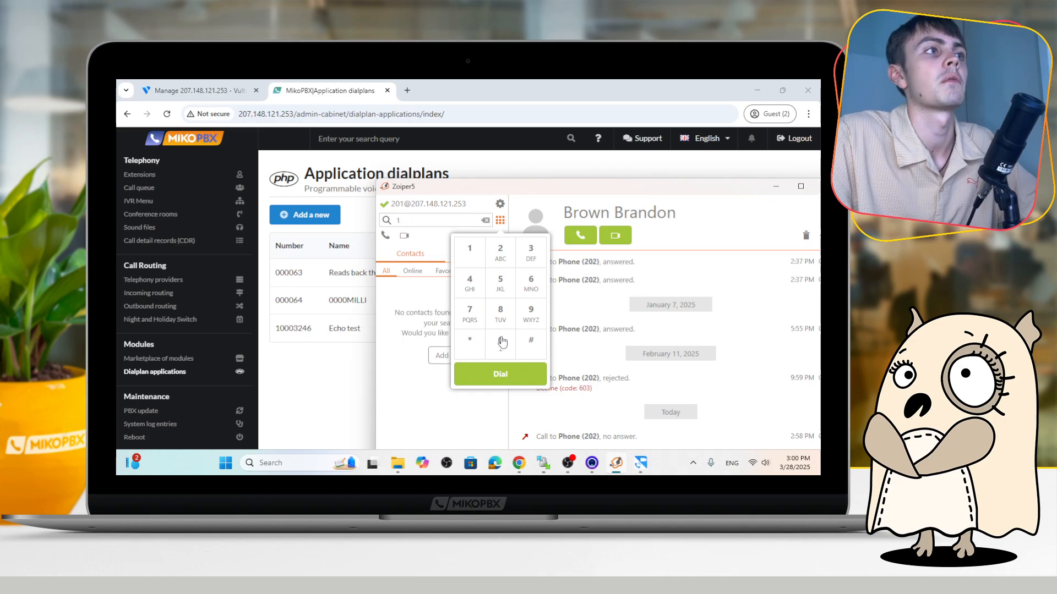
left_click(502, 341)
left_click(529, 247)
left_click(501, 250)
left_click(469, 281)
left_click(529, 283)
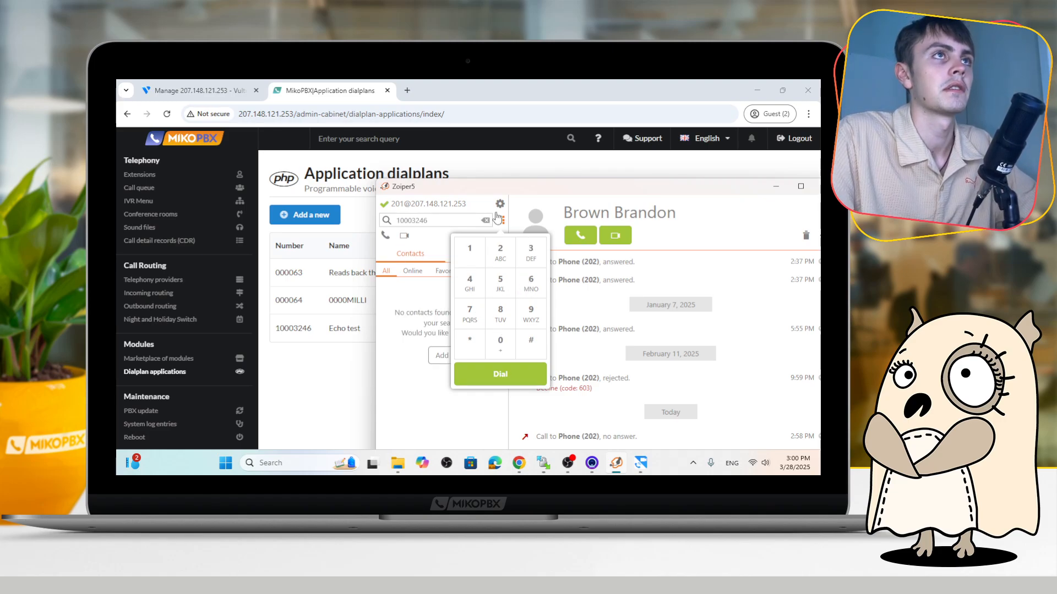
Place the echo test call, hang up, and return to the MikoPBX application dialplans page
left_click_drag(493, 185, 355, 133)
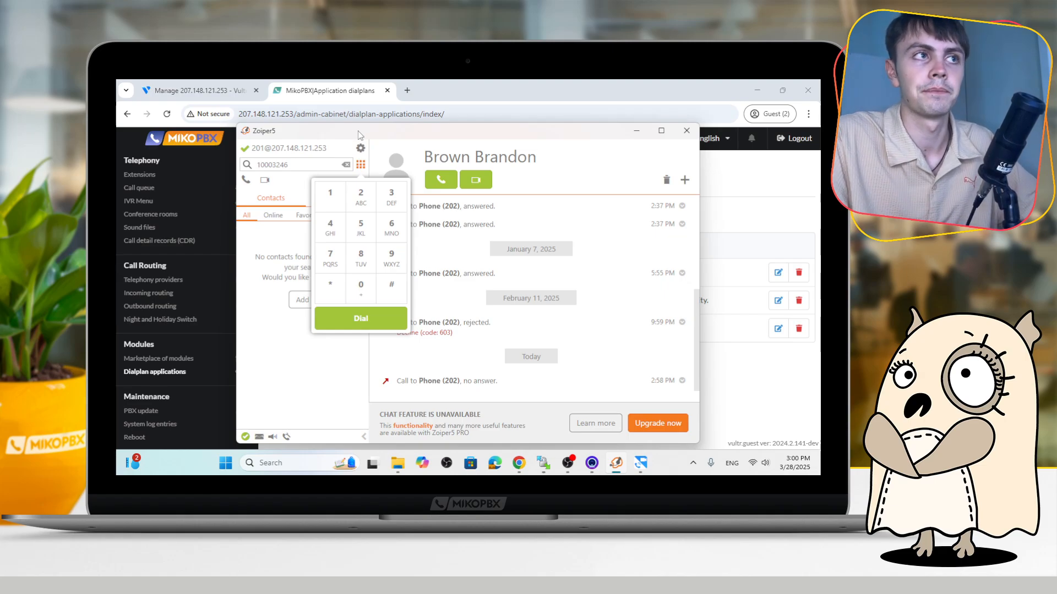
left_click(377, 310)
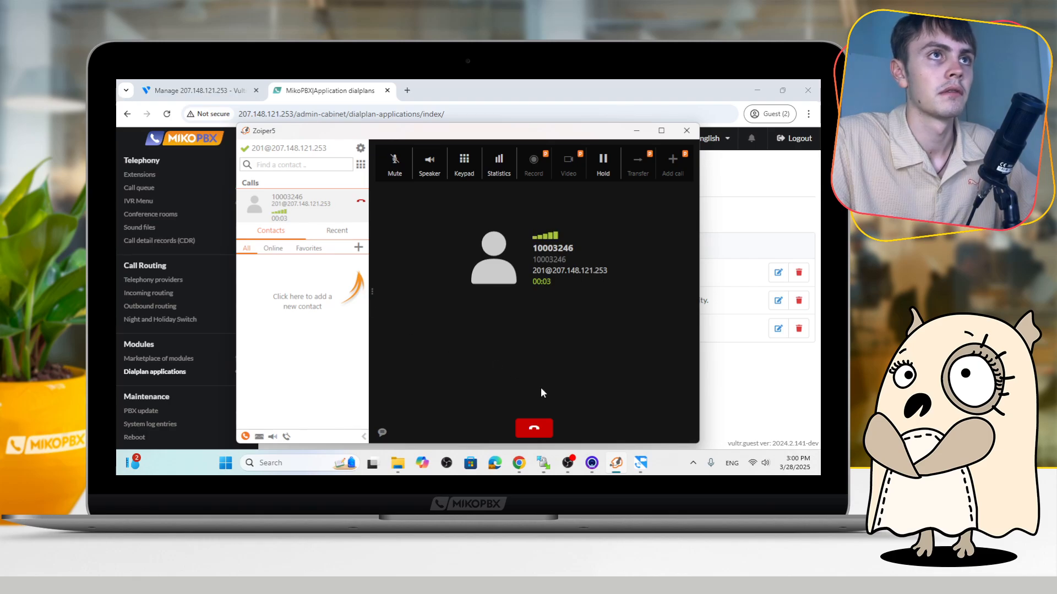
left_click(533, 430)
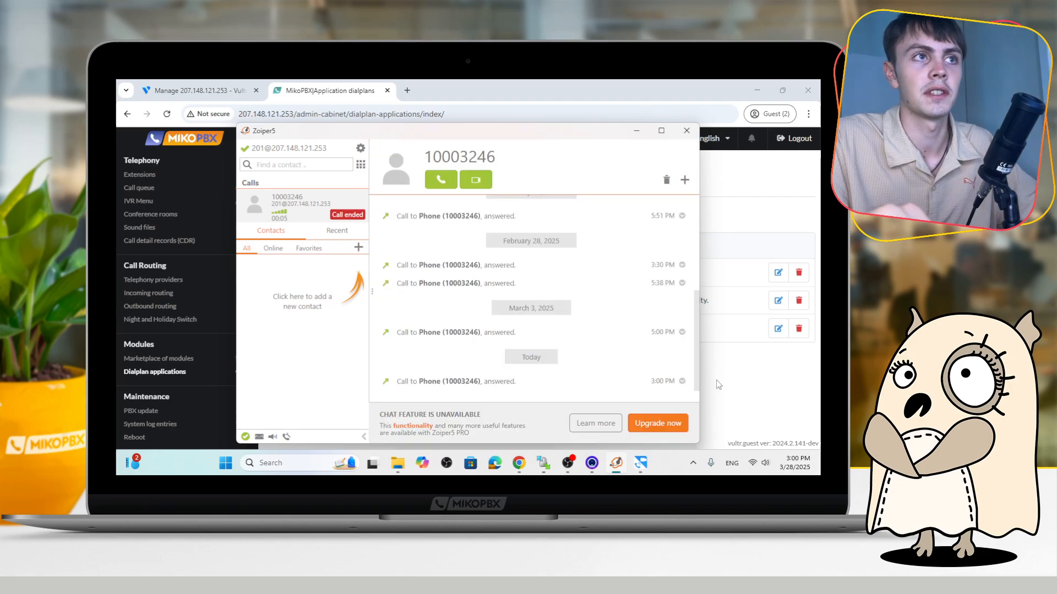
left_click(717, 384)
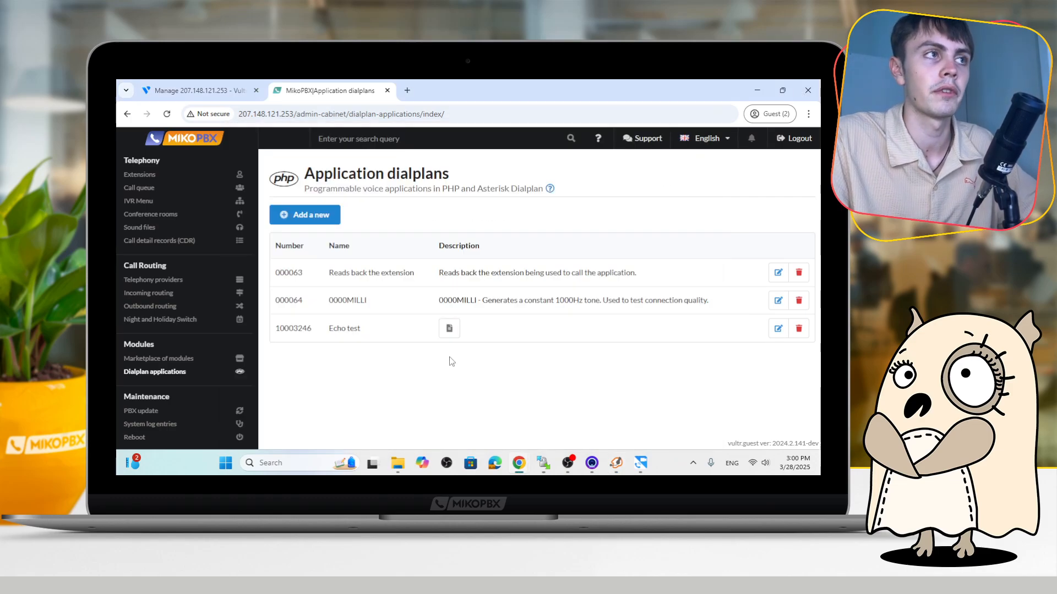